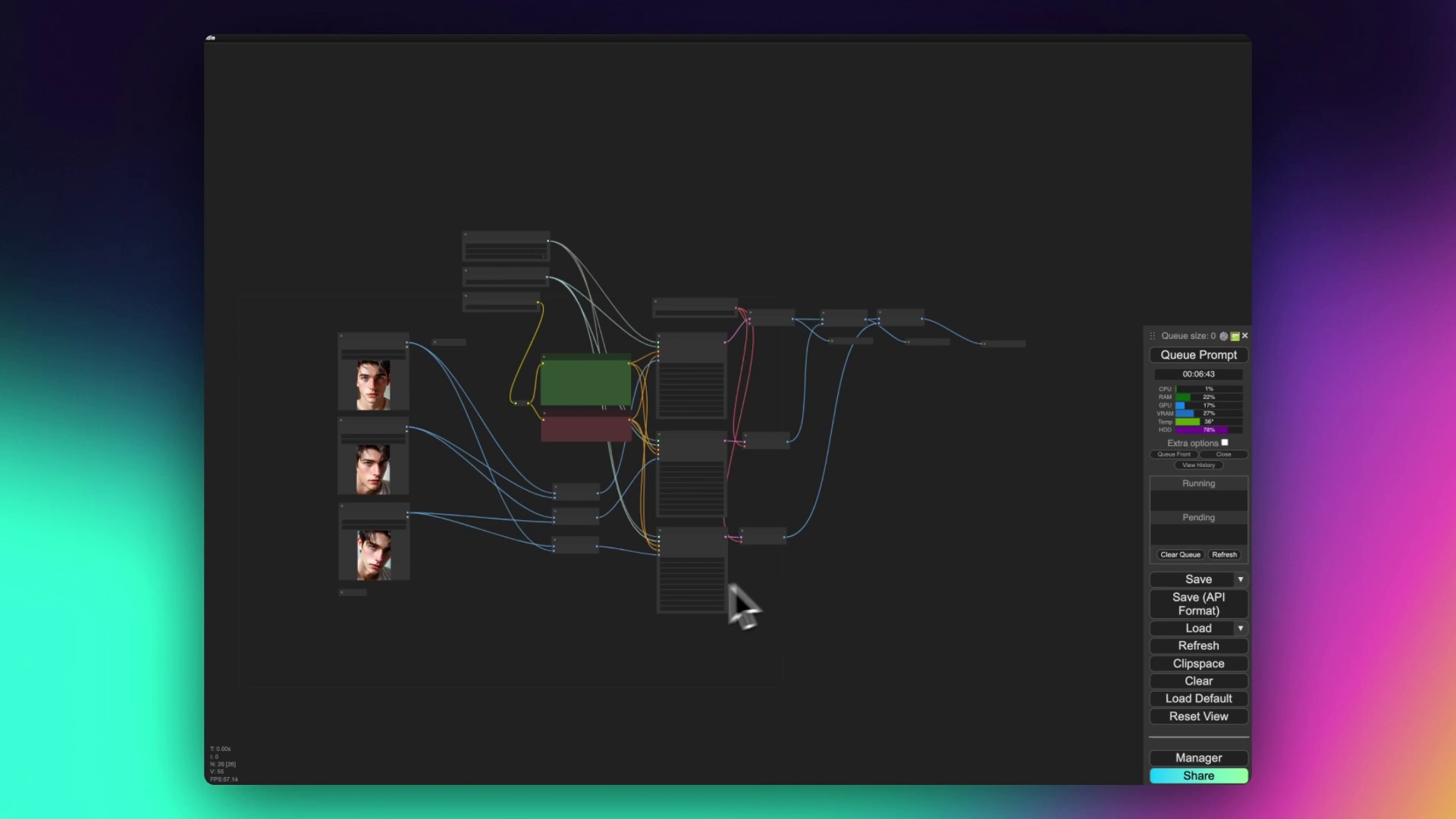
# - Expand the first Video Combine output node to reveal its animated face preview
pyautogui.moveTo(598, 615); pyautogui.dragTo(618, 573)
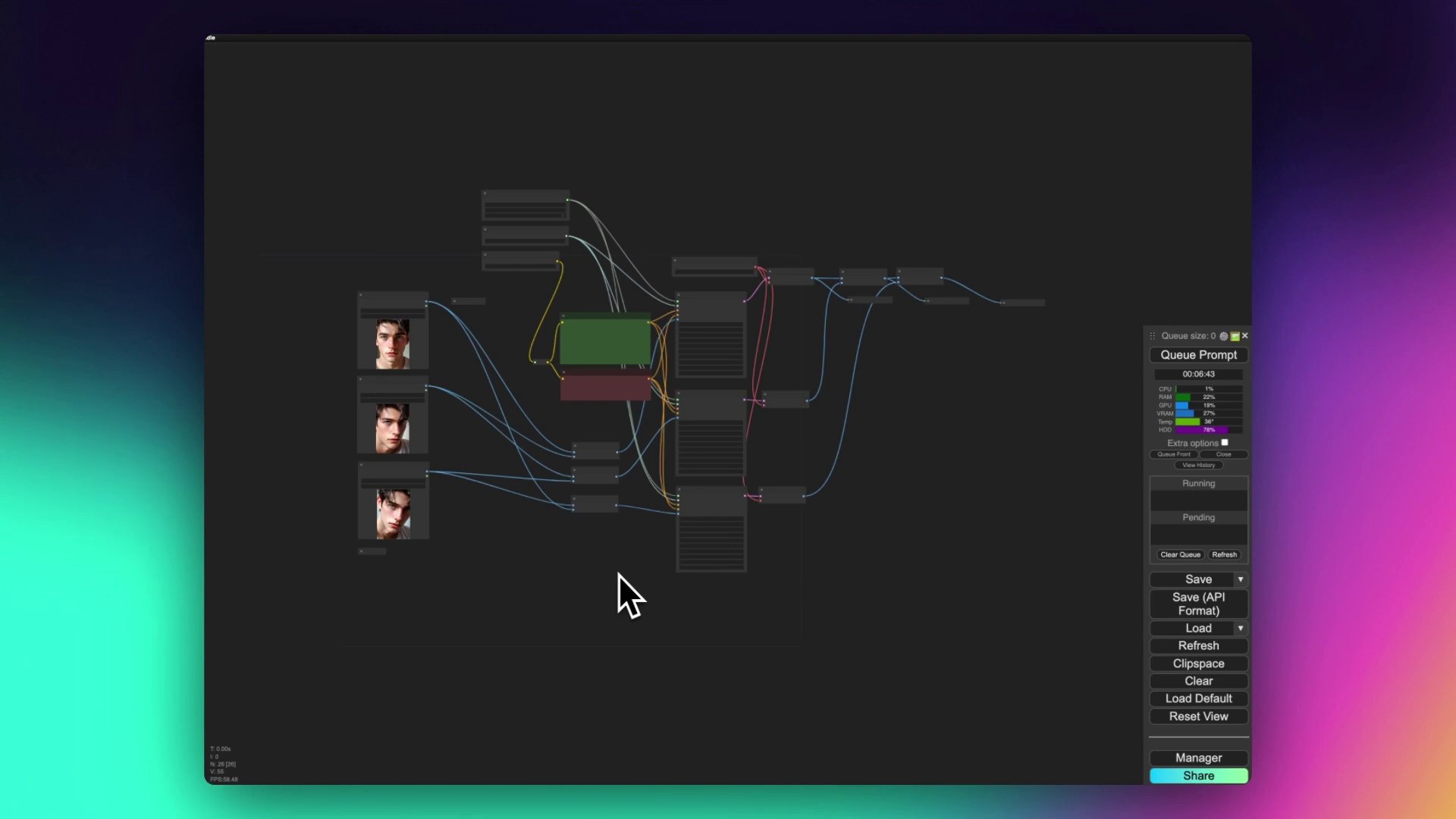
pyautogui.moveTo(934, 383); pyautogui.dragTo(662, 379)
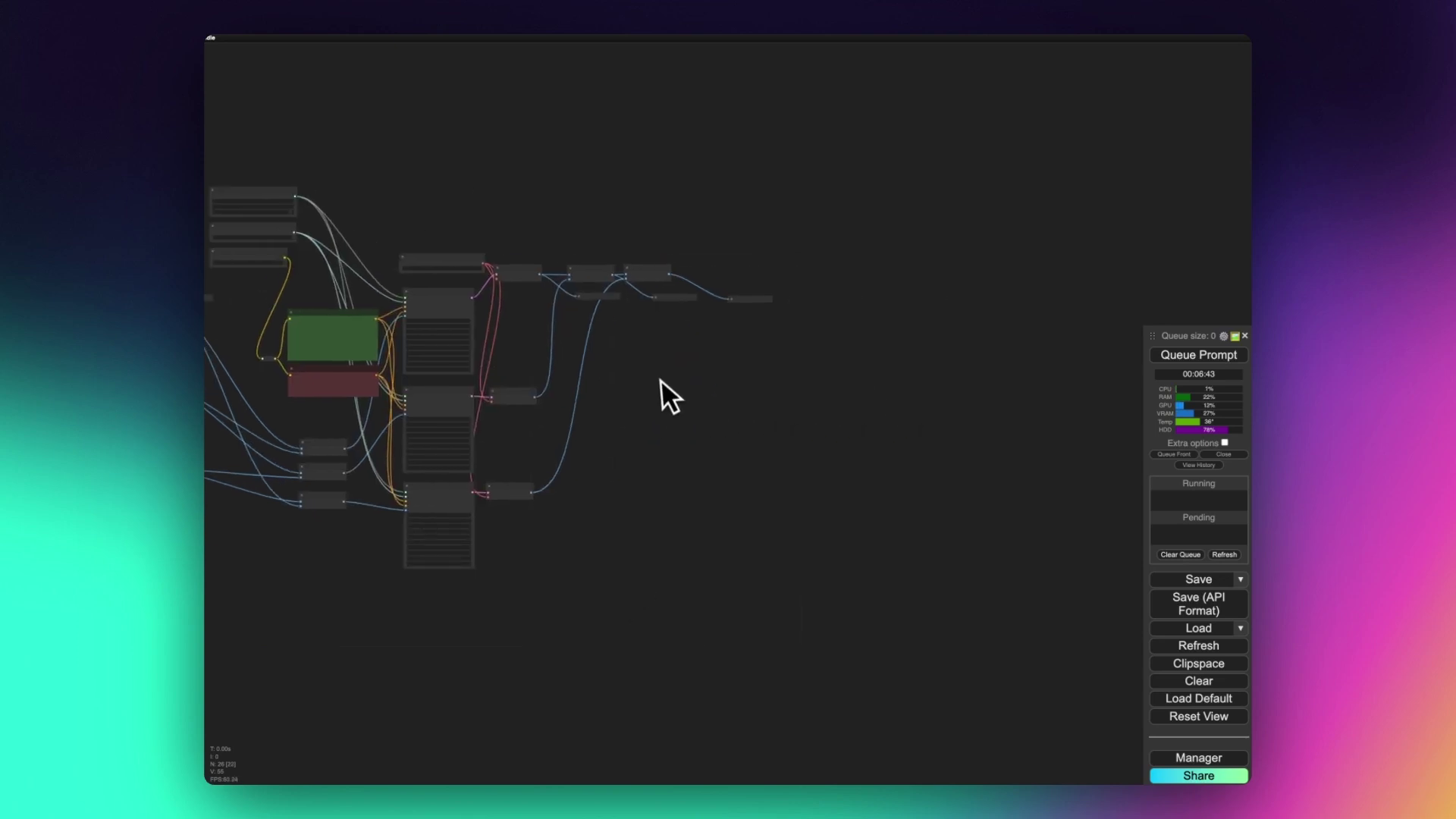
pyautogui.scroll(6, 661, 380)
pyautogui.moveTo(536, 316); pyautogui.dragTo(606, 368)
pyautogui.scroll(10, 573, 307)
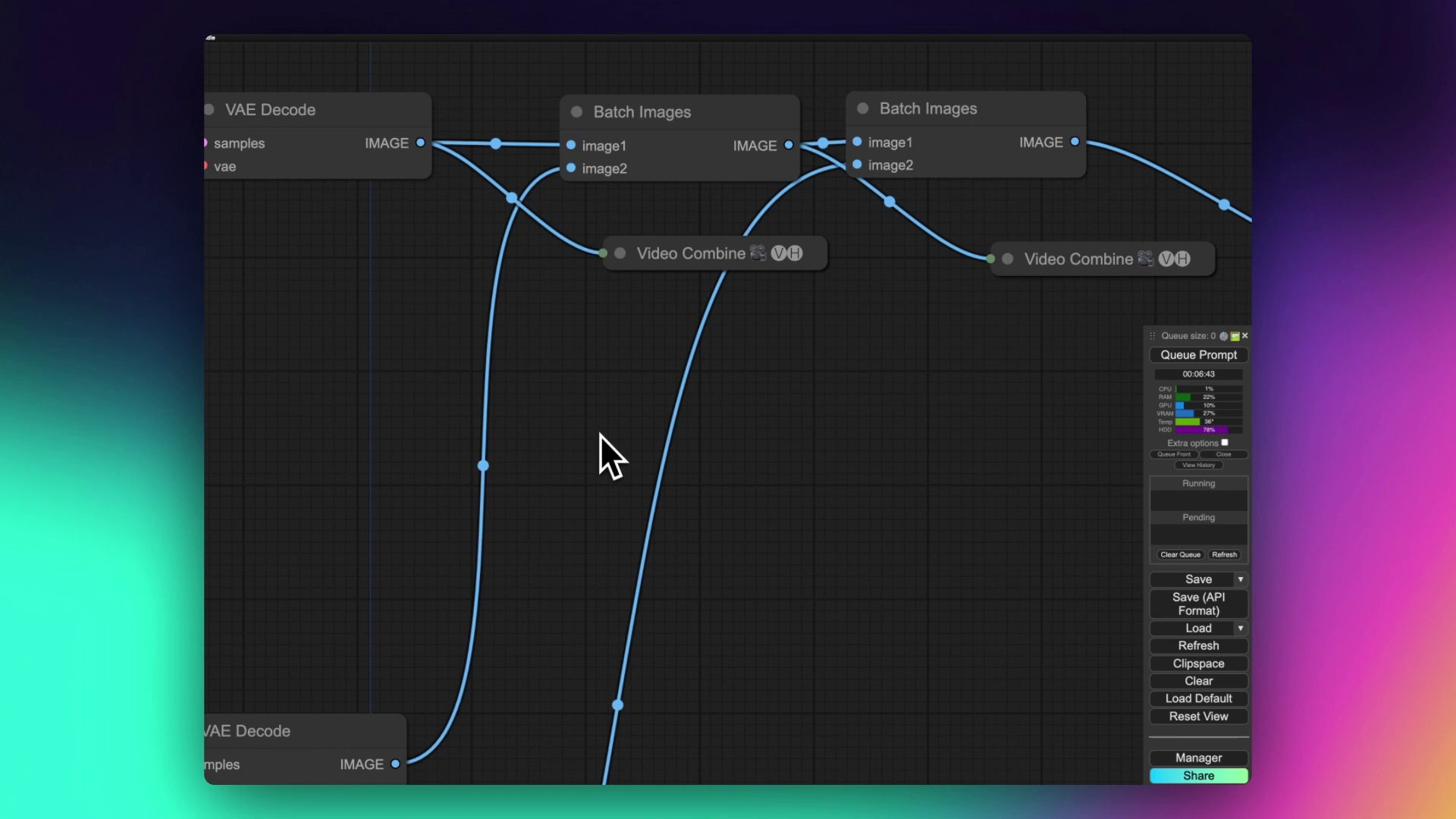
pyautogui.click(620, 254)
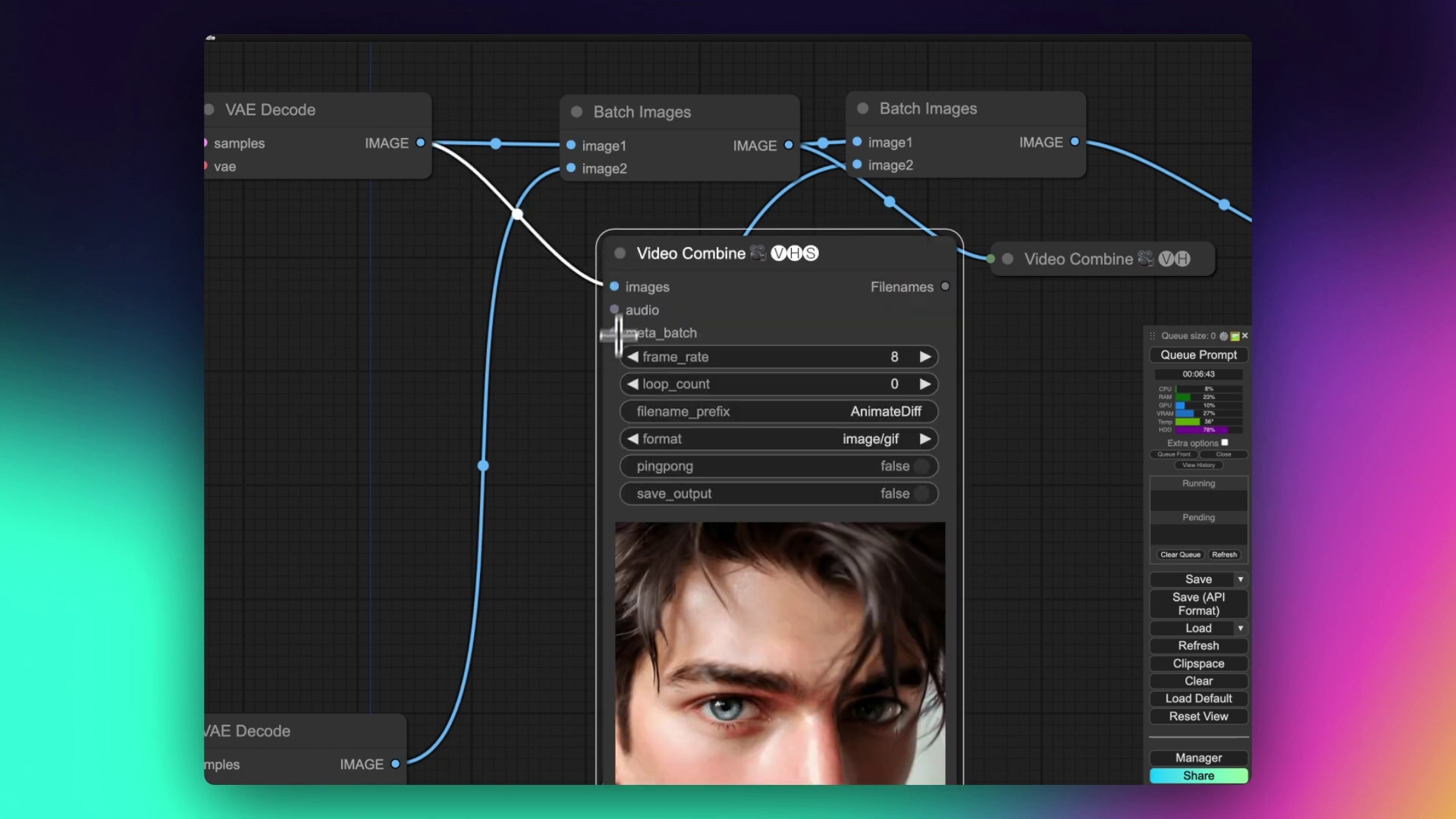
pyautogui.moveTo(551, 440); pyautogui.dragTo(482, 153)
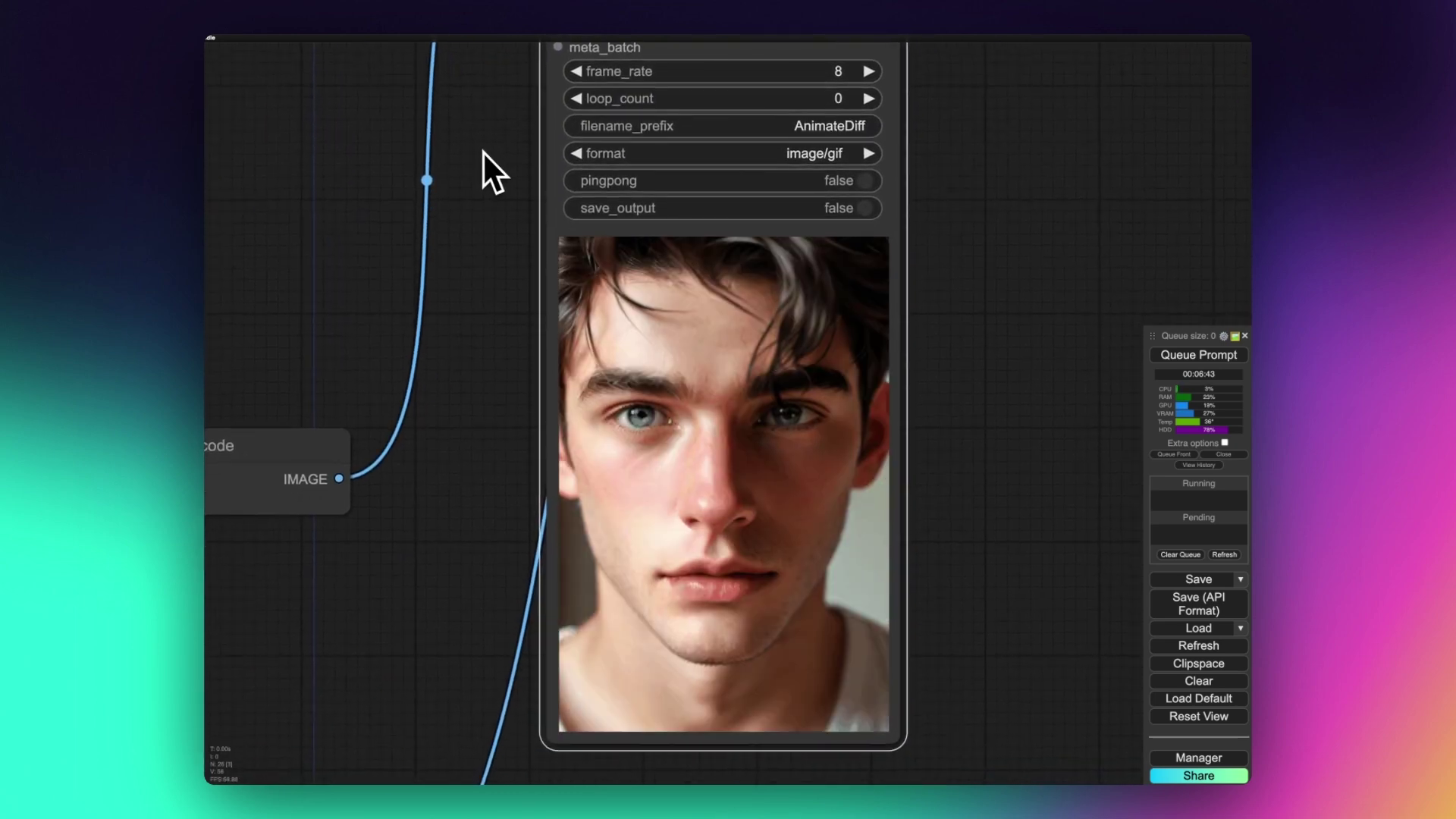
pyautogui.scroll(-8, 483, 151)
pyautogui.scroll(7, 483, 152)
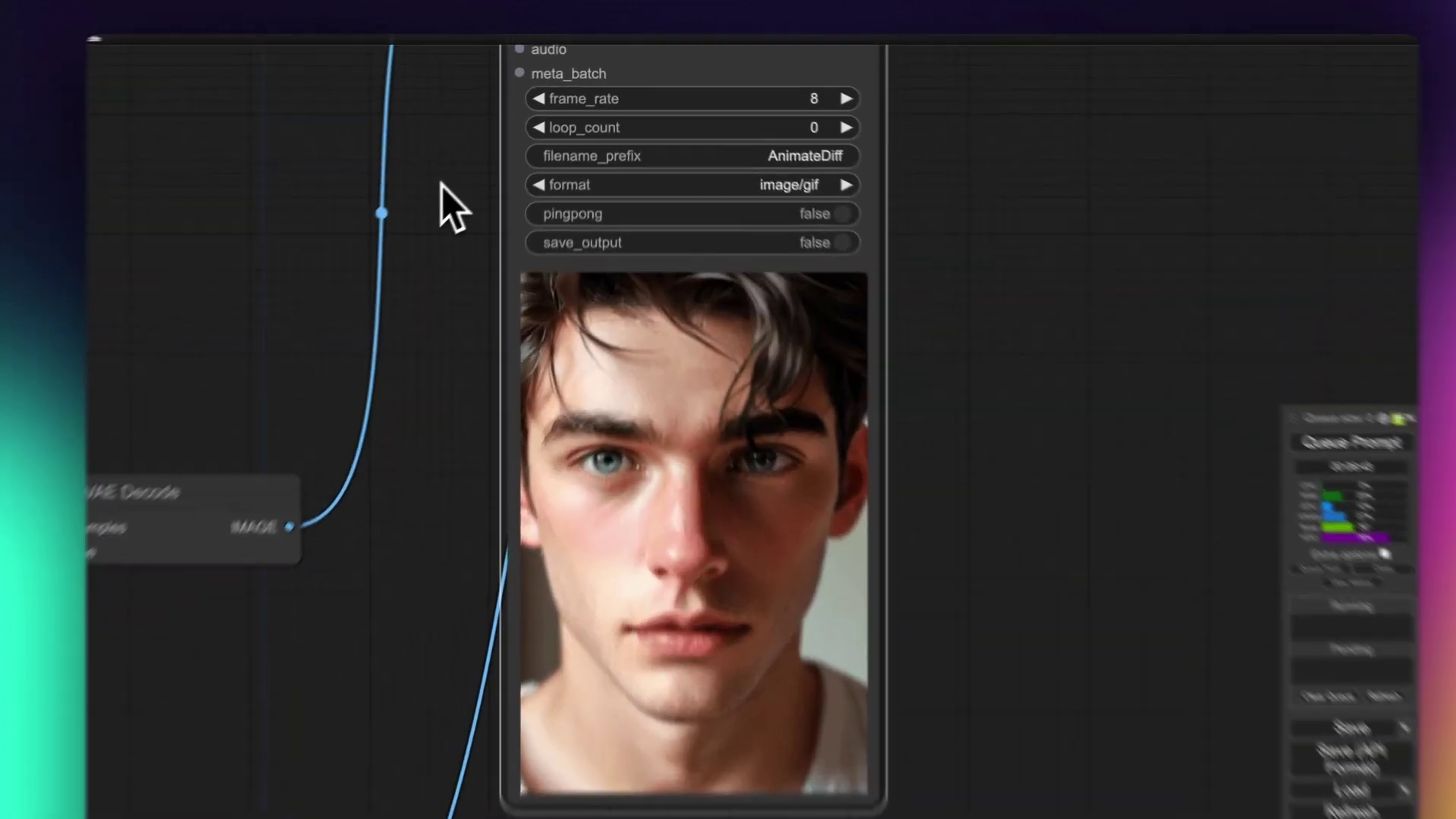
# - Expand the second Video Combine output node to show its preview too
pyautogui.moveTo(442, 185); pyautogui.dragTo(1014, 264)
pyautogui.scroll(-9, 497, 217)
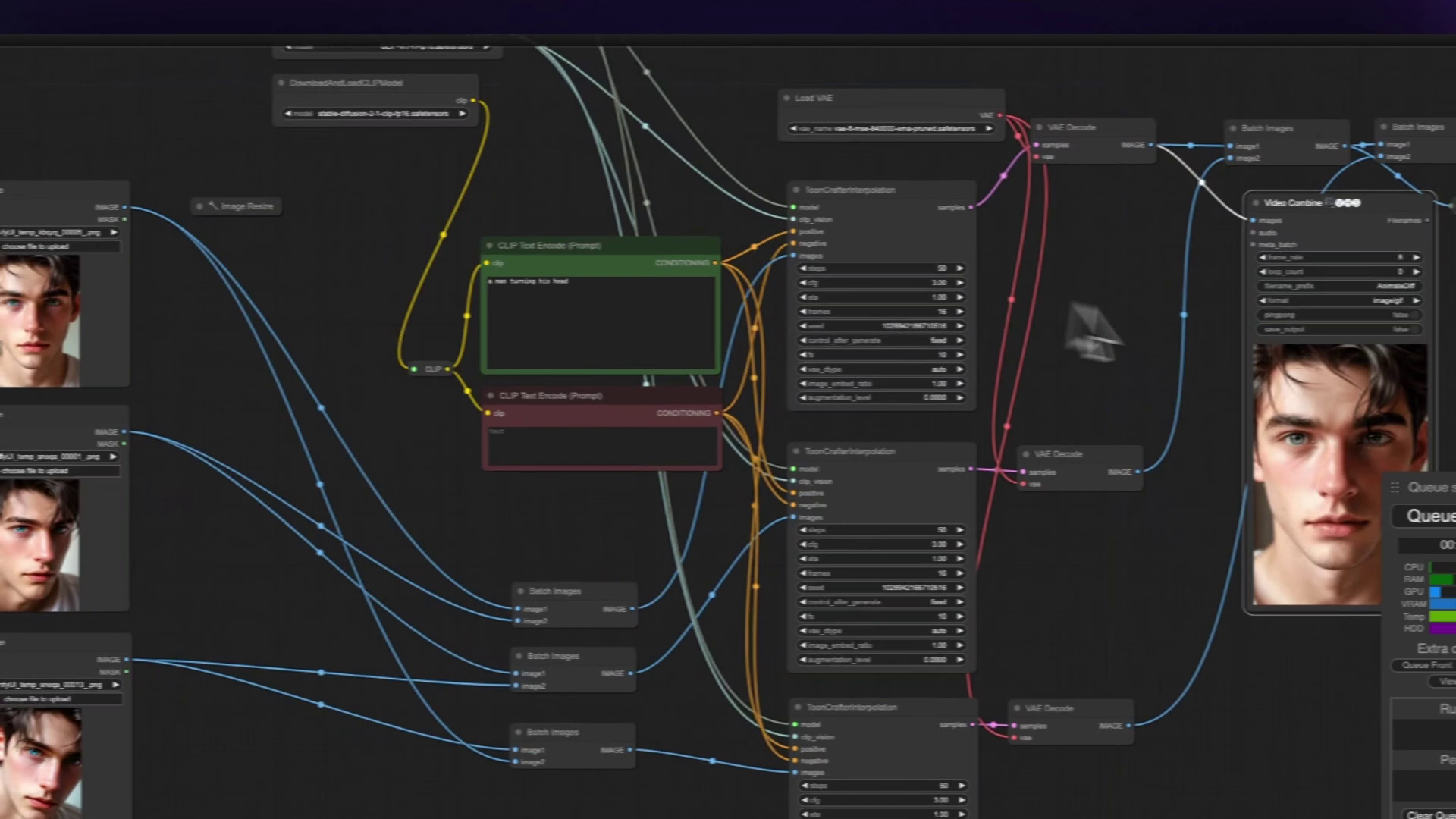
pyautogui.moveTo(1071, 305); pyautogui.dragTo(463, 370)
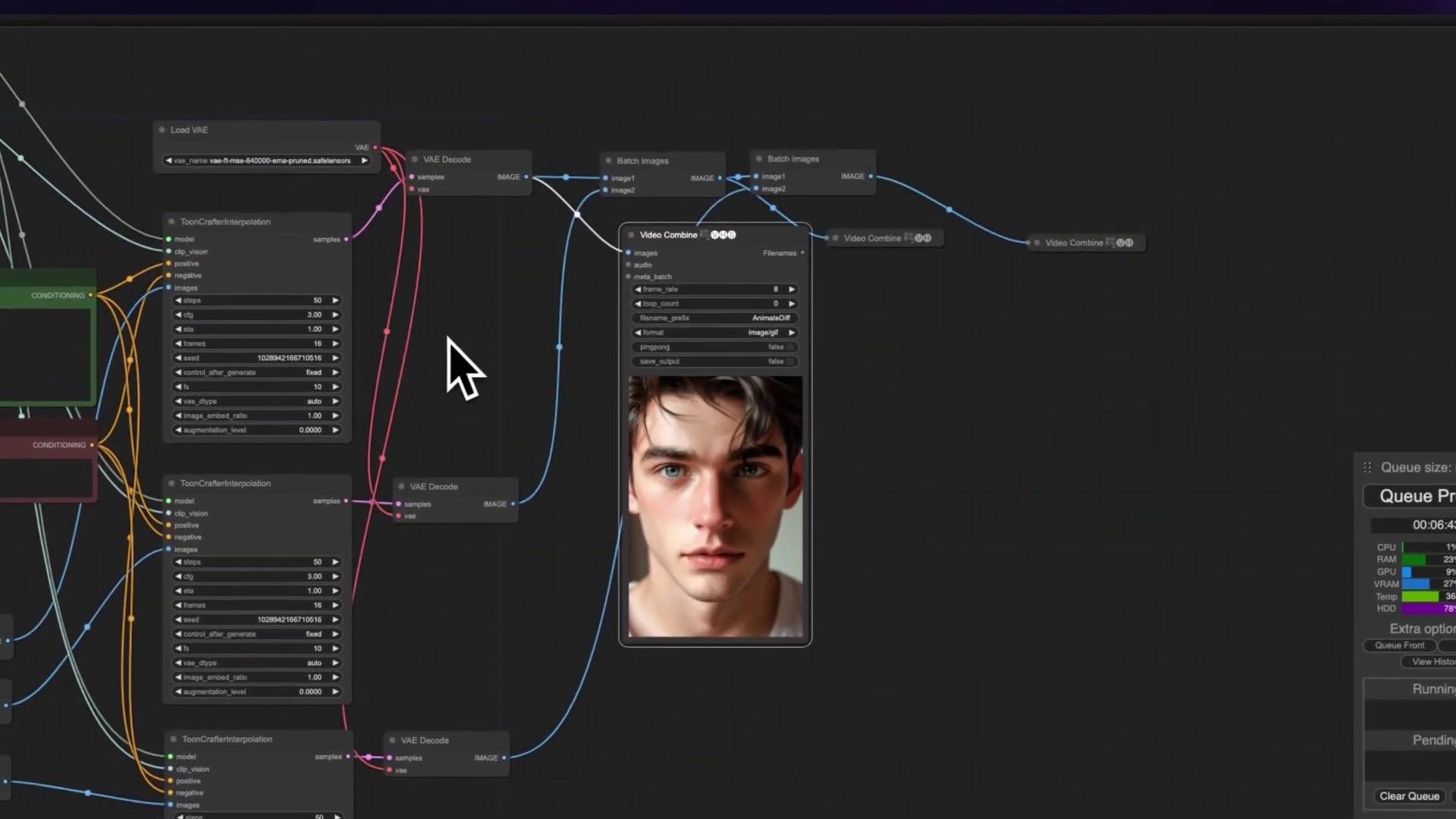
pyautogui.moveTo(953, 357); pyautogui.dragTo(867, 356)
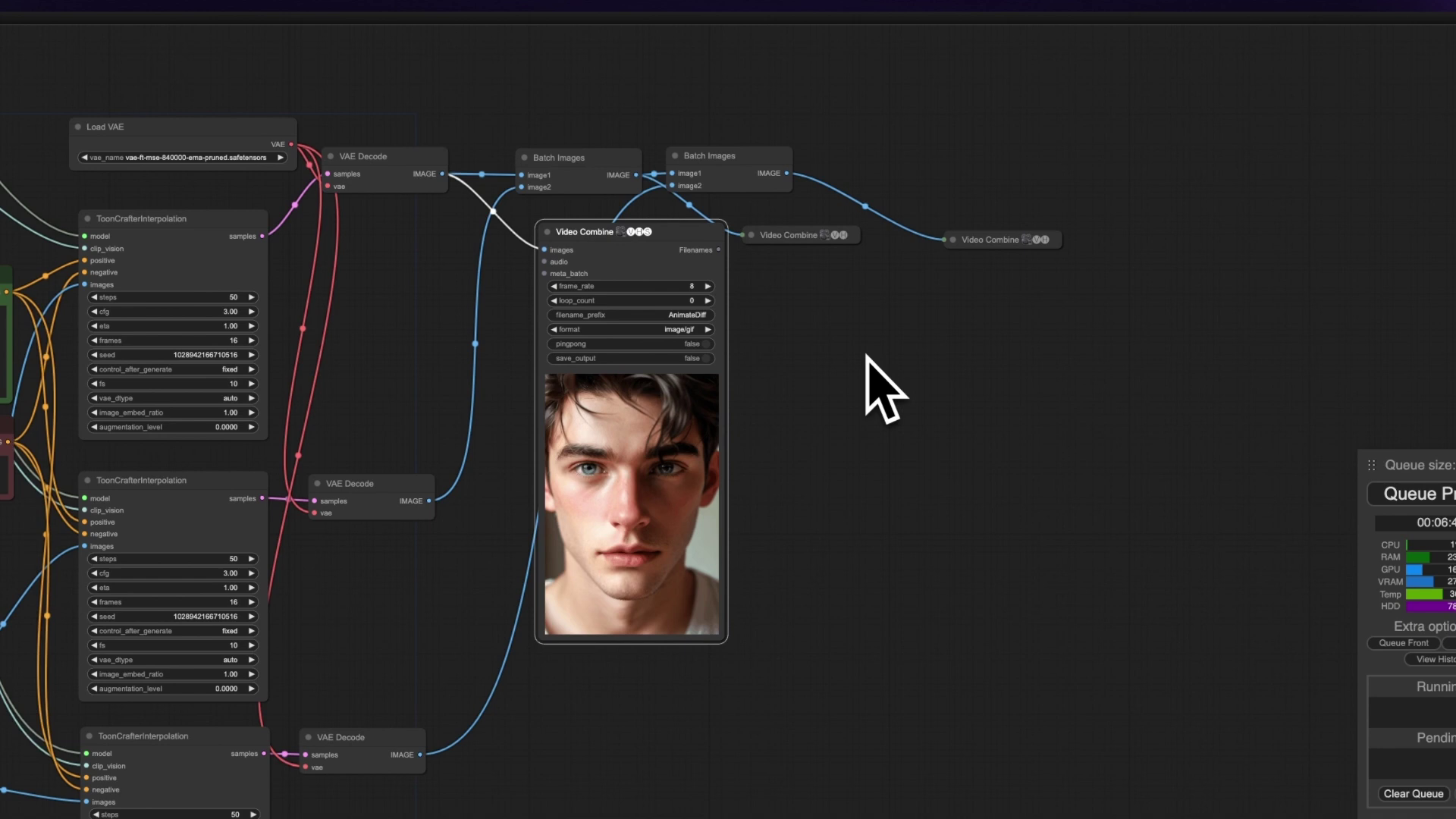
pyautogui.click(746, 235)
pyautogui.hscroll(2, 956, 391)
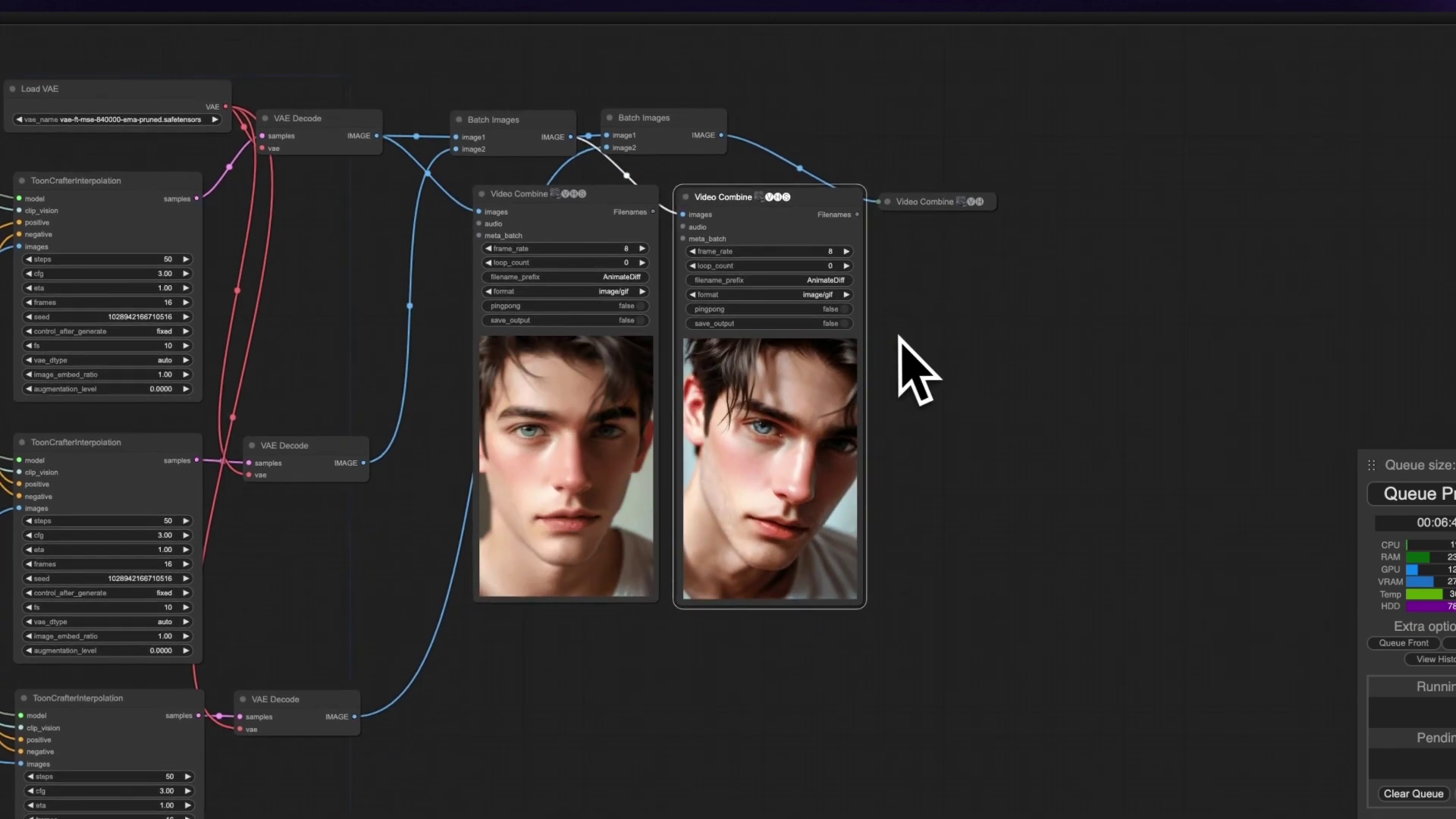
pyautogui.scroll(5, 812, 410)
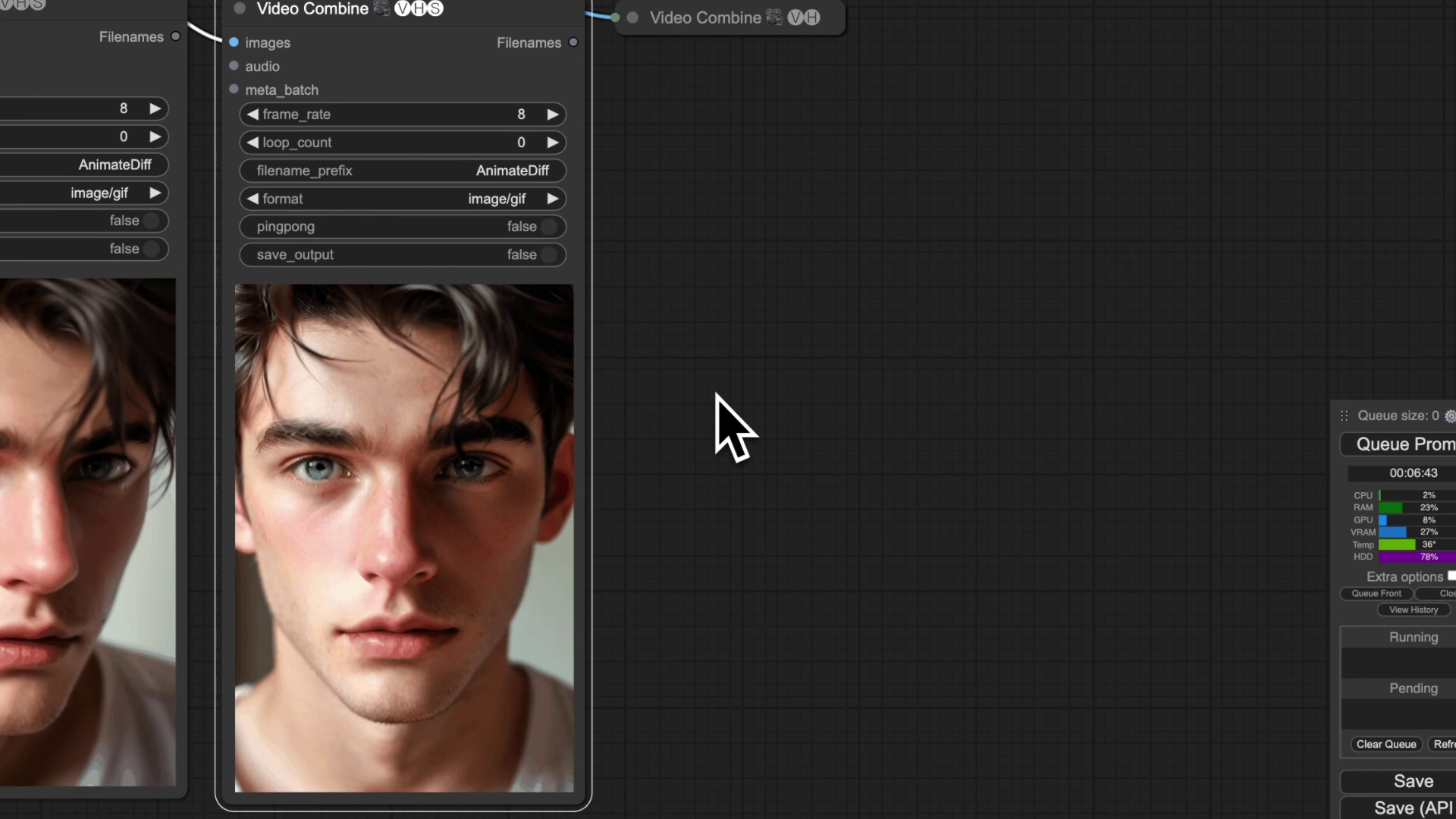
# - Sync the animated previews using the middle Video Combine node's Sync preview option
pyautogui.scroll(-10, 732, 427)
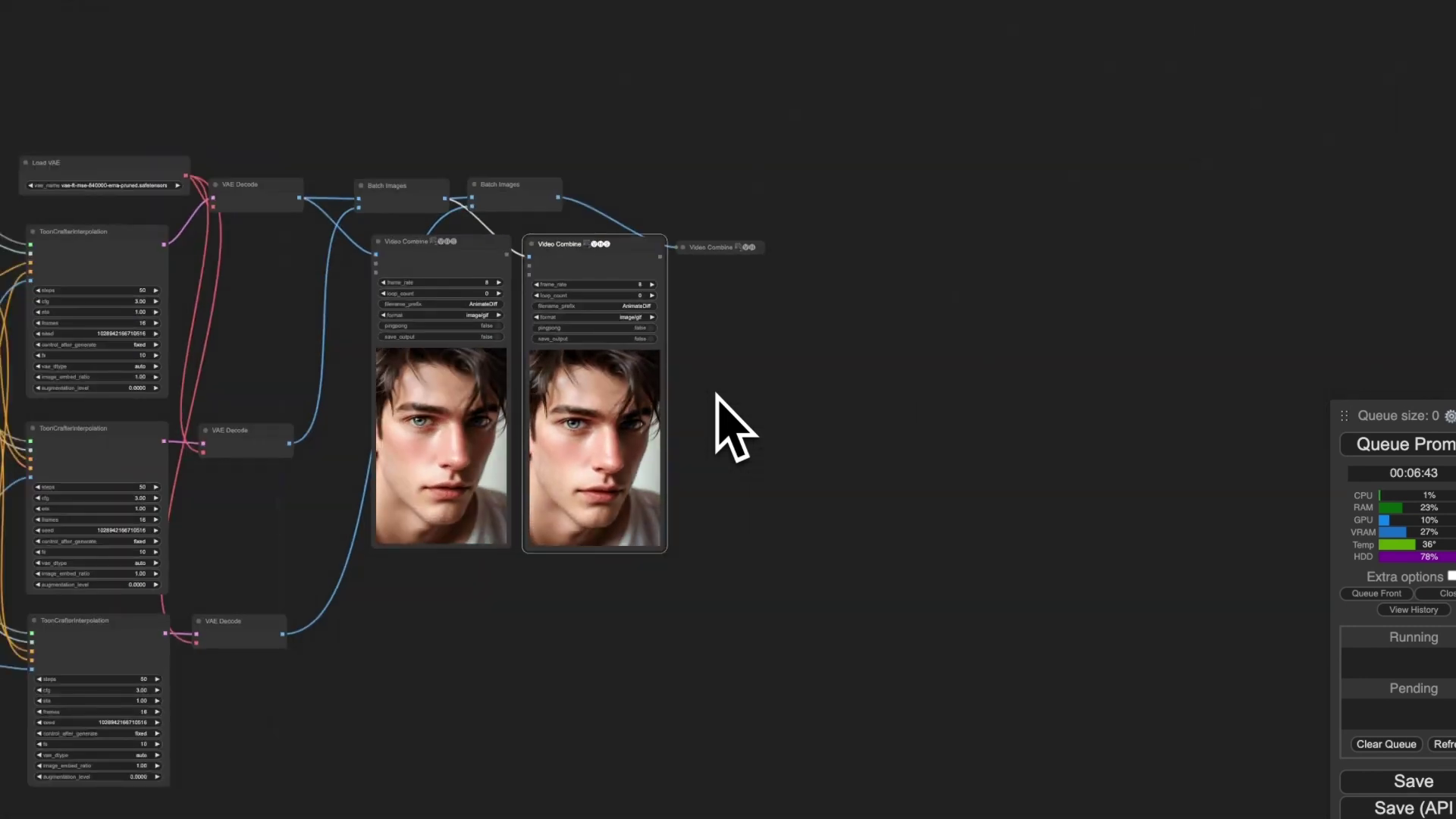
pyautogui.scroll(5, 732, 426)
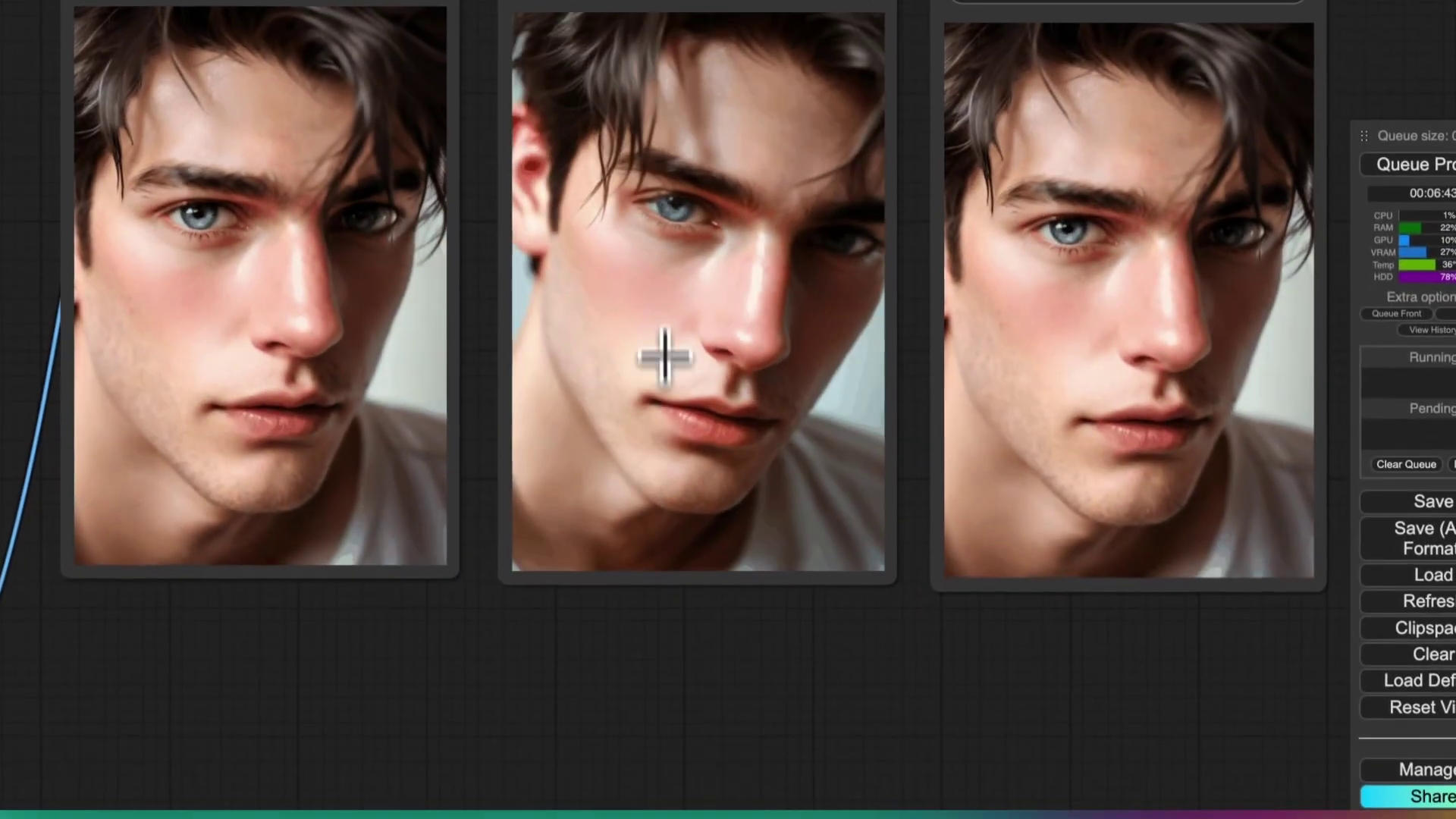
pyautogui.rightClick(658, 290)
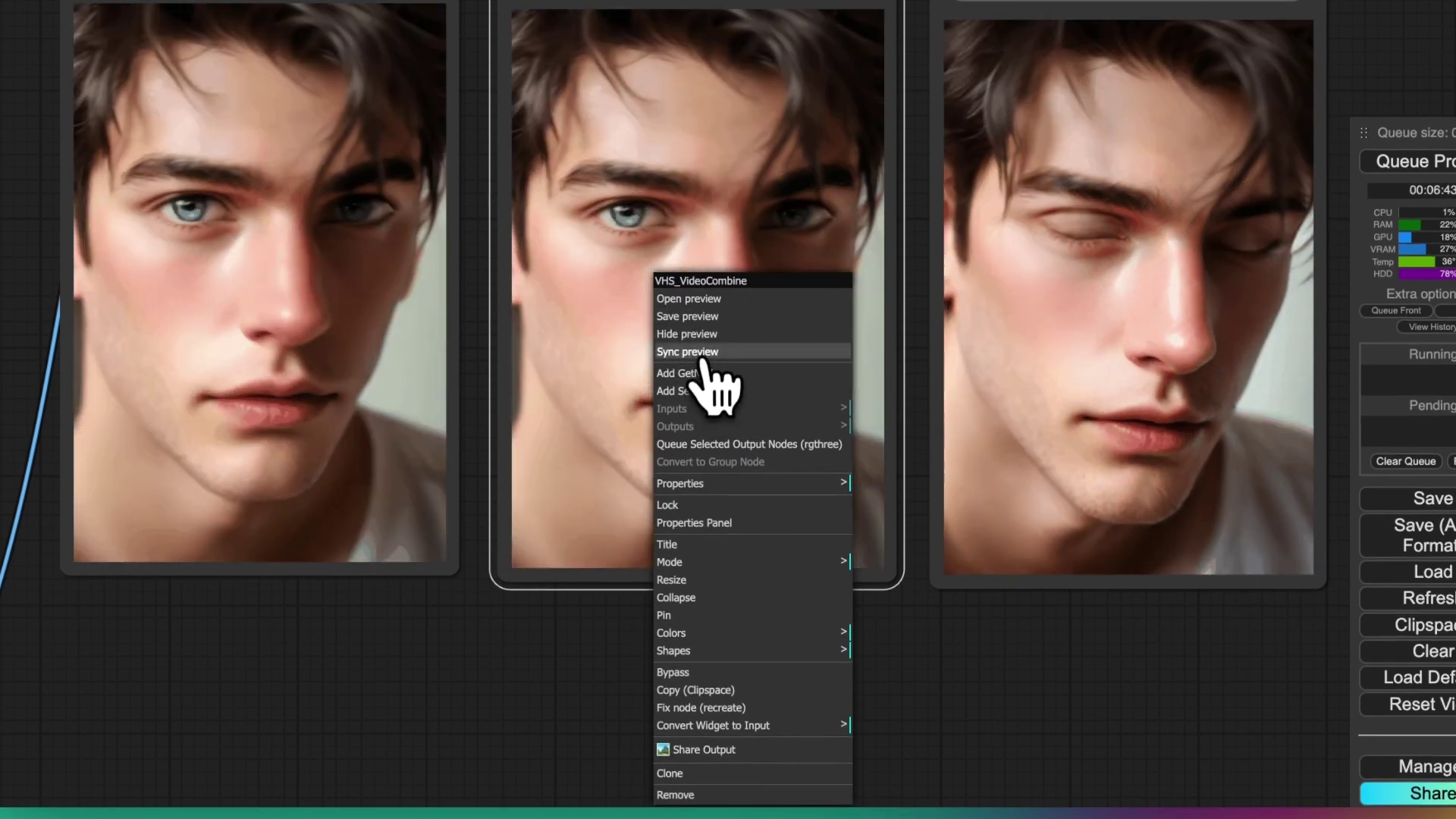
pyautogui.click(710, 381)
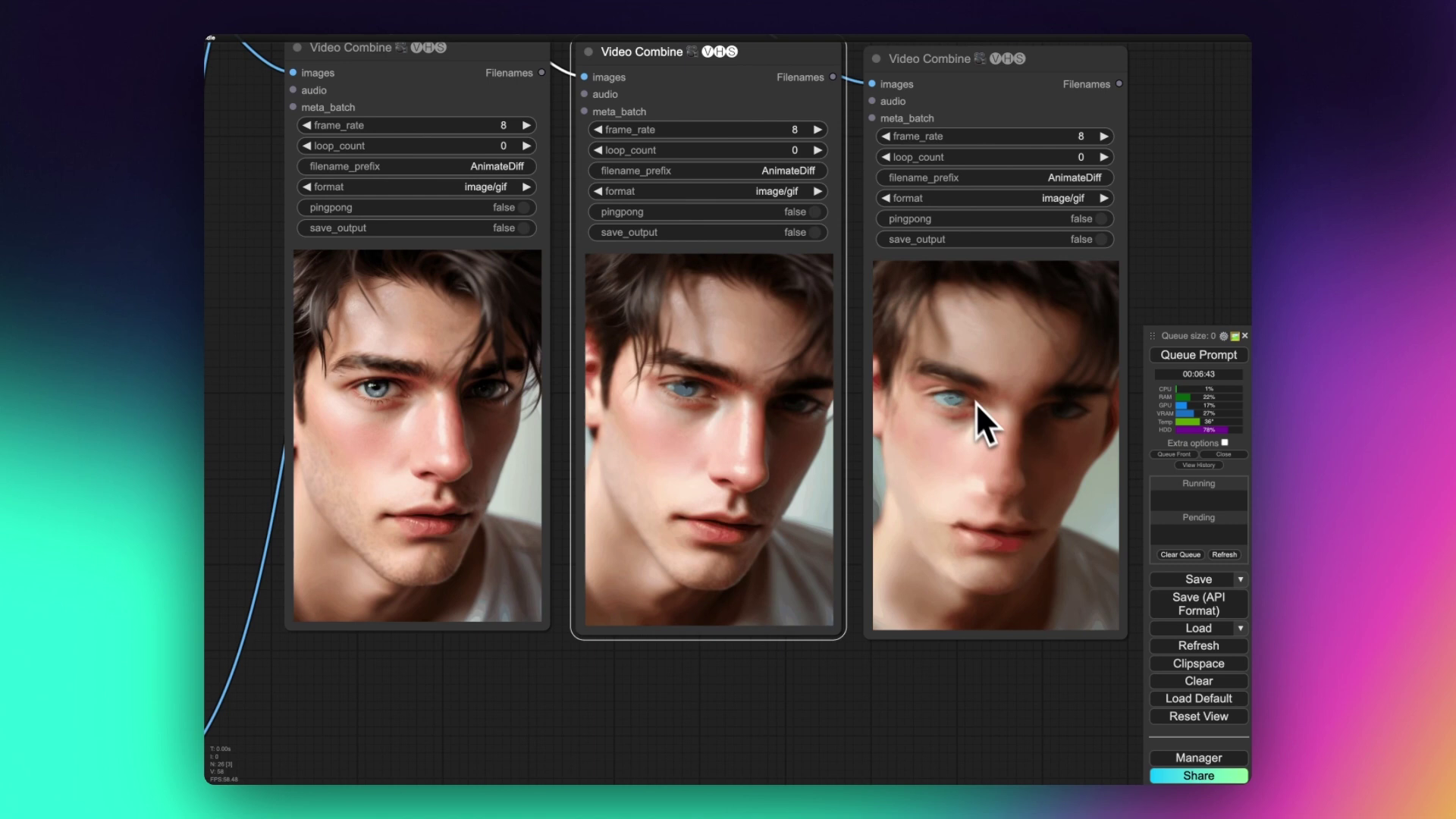
# - Move the middle Load Image node down and the top one up to separate the portrait loaders
pyautogui.scroll(-10, 967, 389)
pyautogui.moveTo(321, 548); pyautogui.dragTo(1000, 612)
pyautogui.moveTo(1145, 613); pyautogui.dragTo(1019, 426)
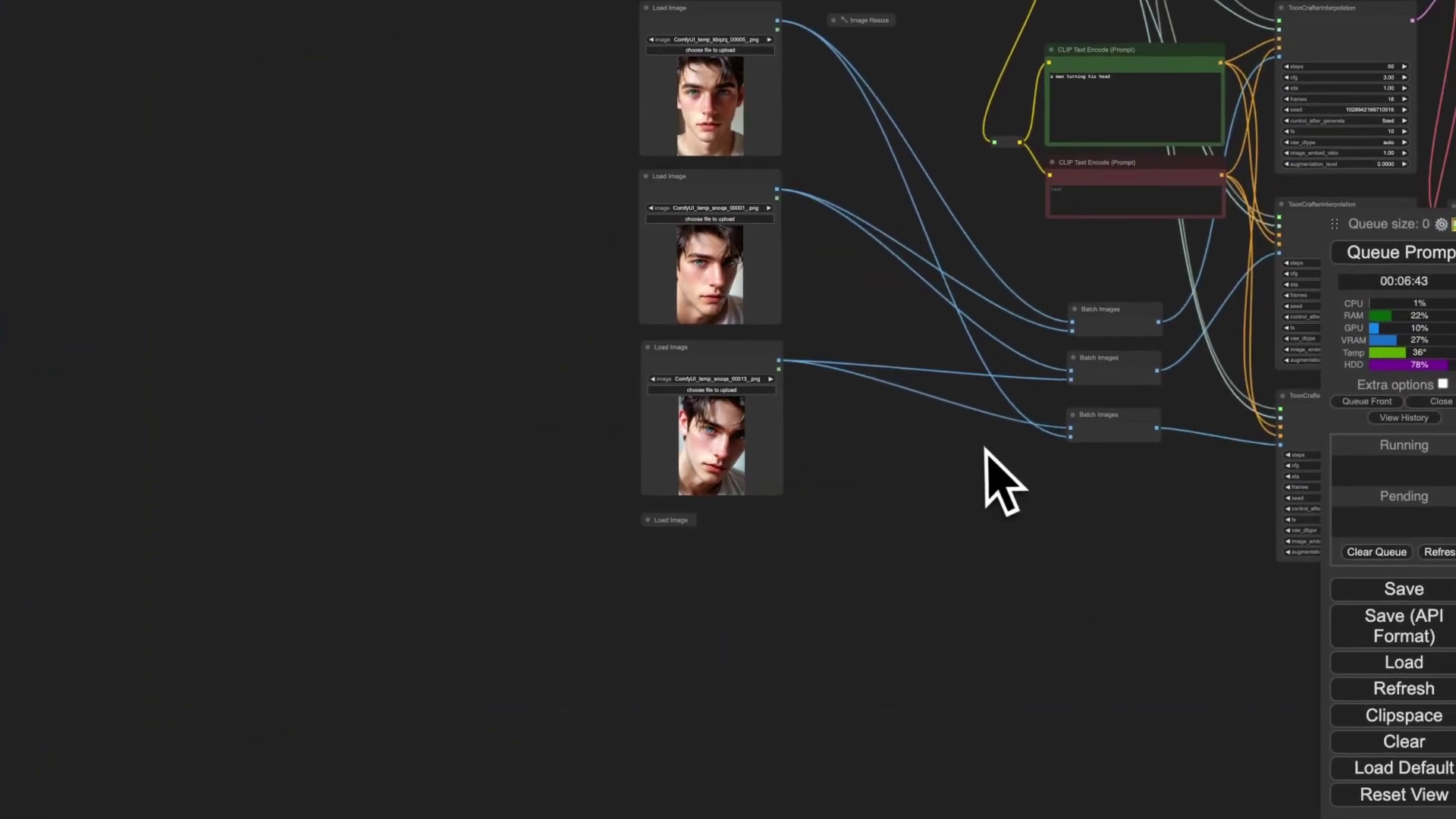
pyautogui.scroll(7, 839, 323)
pyautogui.moveTo(792, 162); pyautogui.dragTo(802, 275)
pyautogui.moveTo(768, 339); pyautogui.dragTo(762, 238)
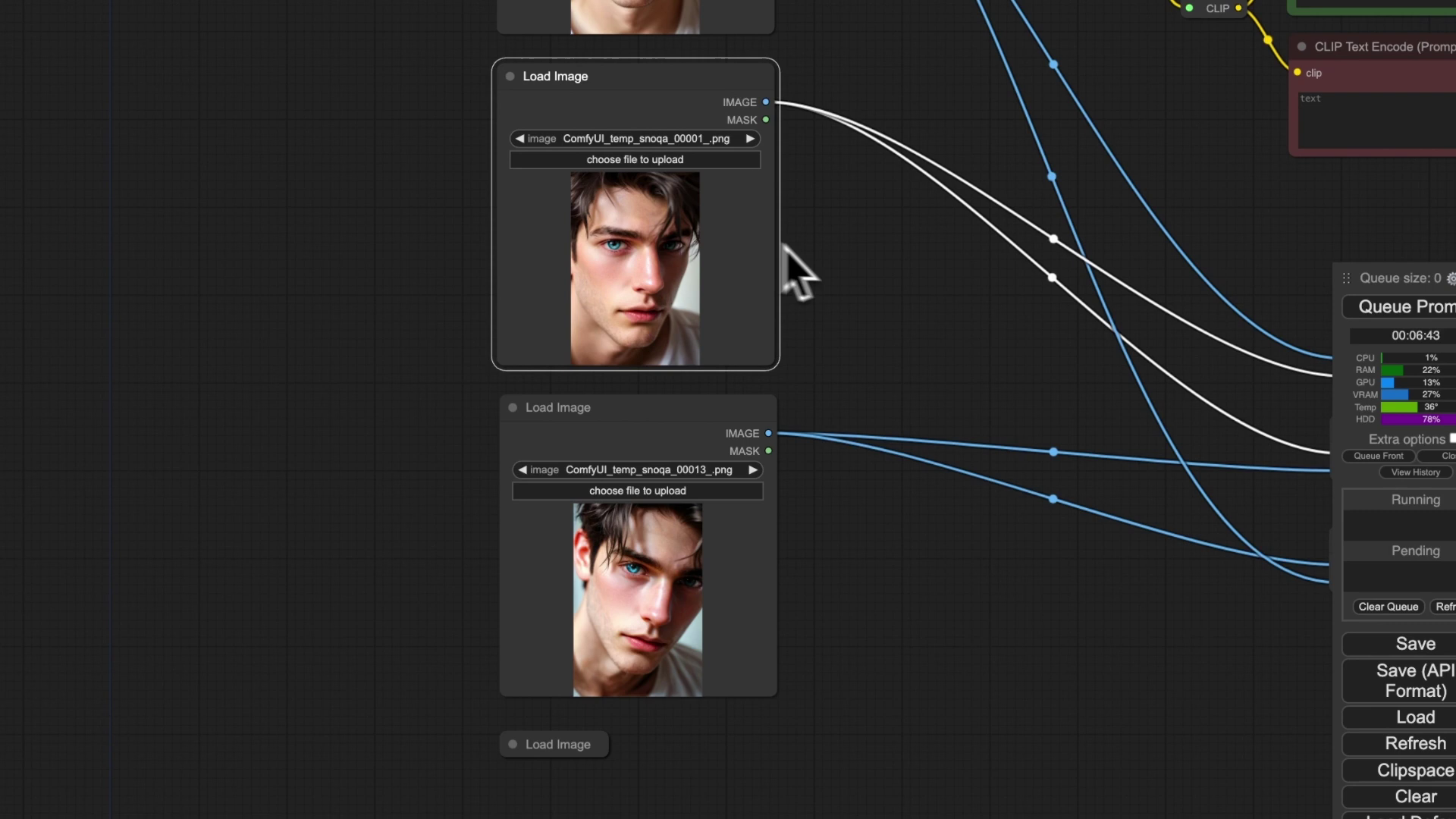
pyautogui.moveTo(898, 275); pyautogui.dragTo(897, 341)
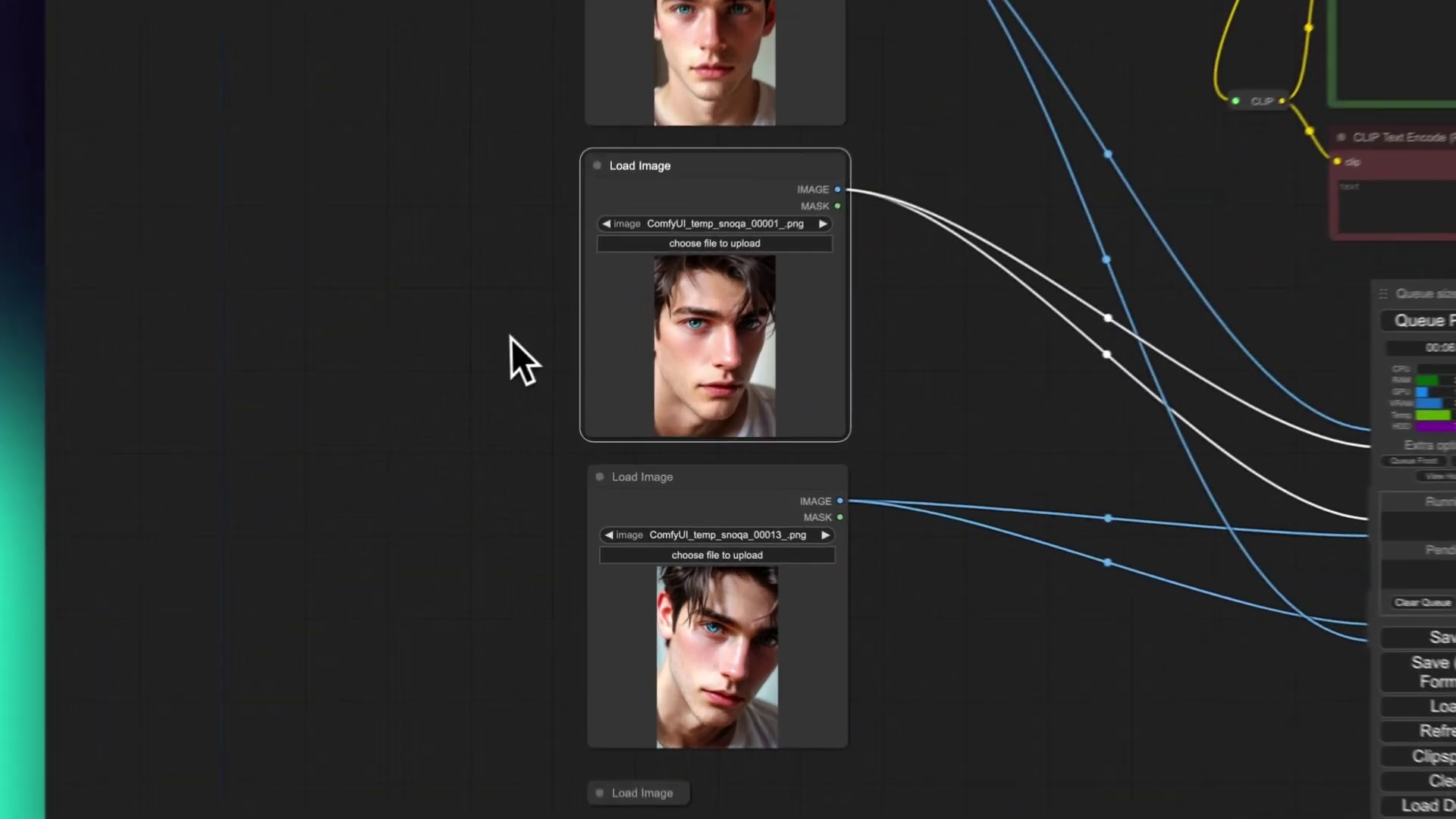
pyautogui.moveTo(535, 369); pyautogui.dragTo(385, 370)
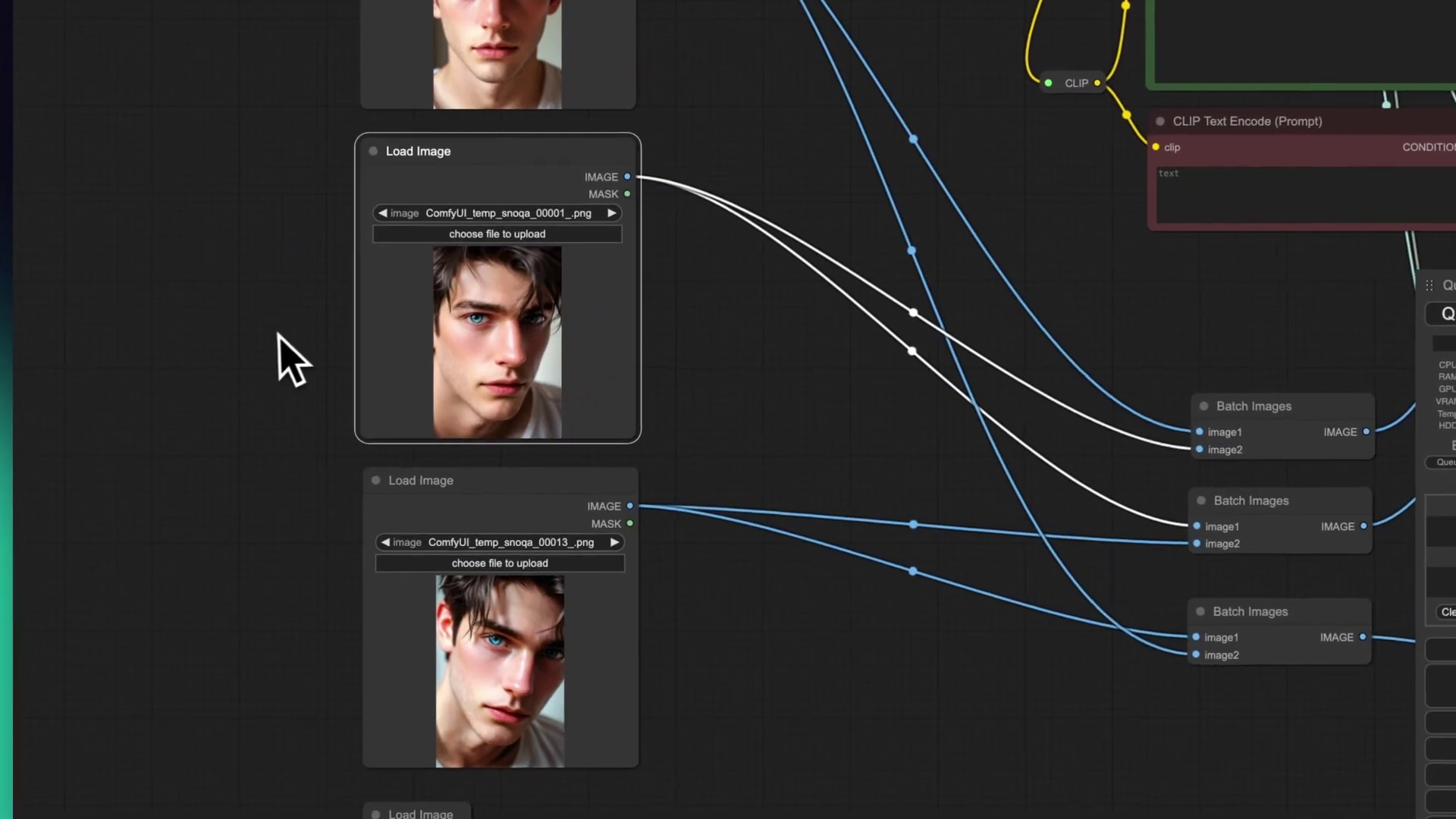
pyautogui.moveTo(733, 611); pyautogui.dragTo(680, 279)
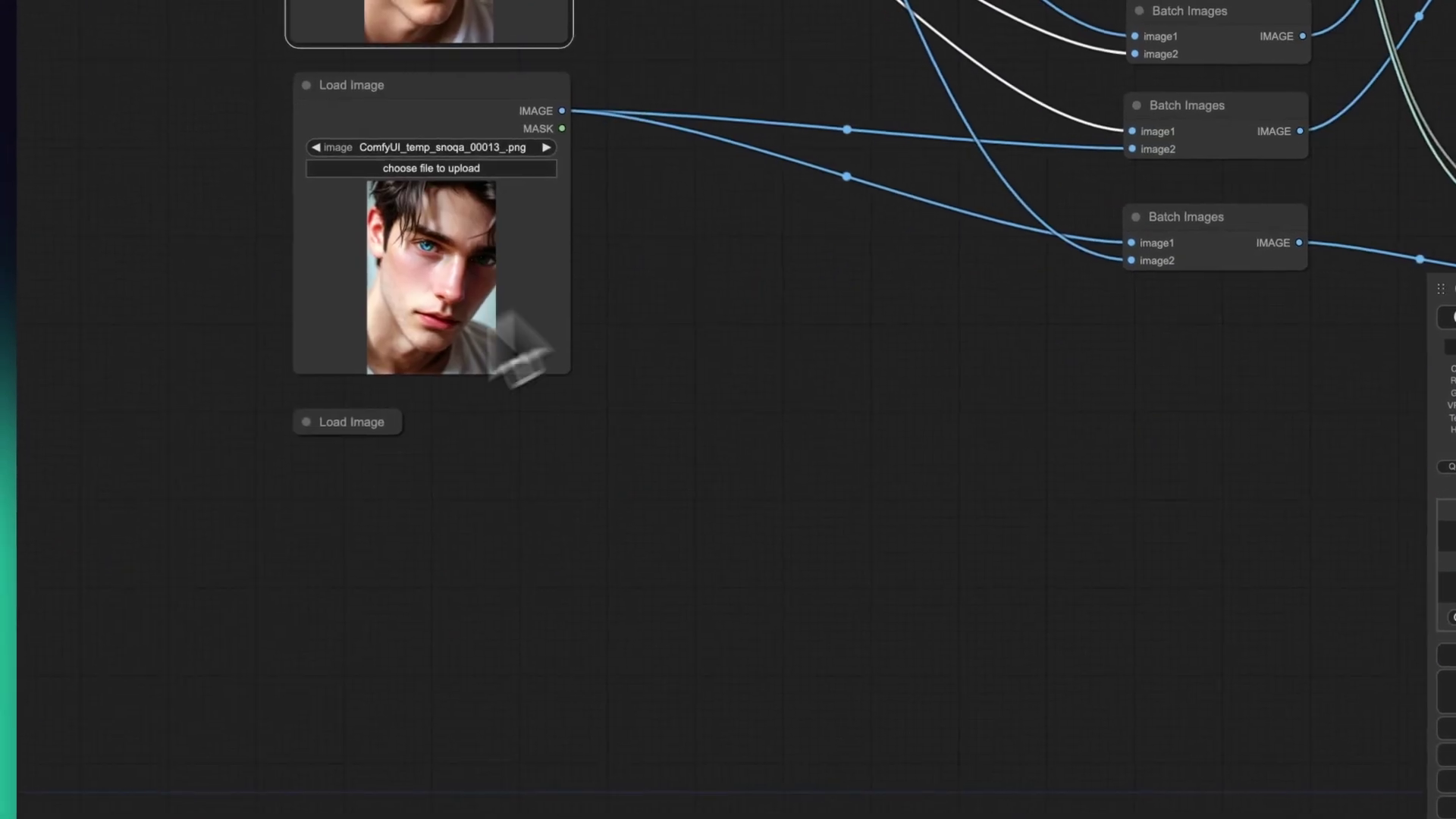
# - Expand the bottom Load Image node to preview ComfyUI_temp_gplsq_00001_.png beneath the other loaders
pyautogui.click(309, 423)
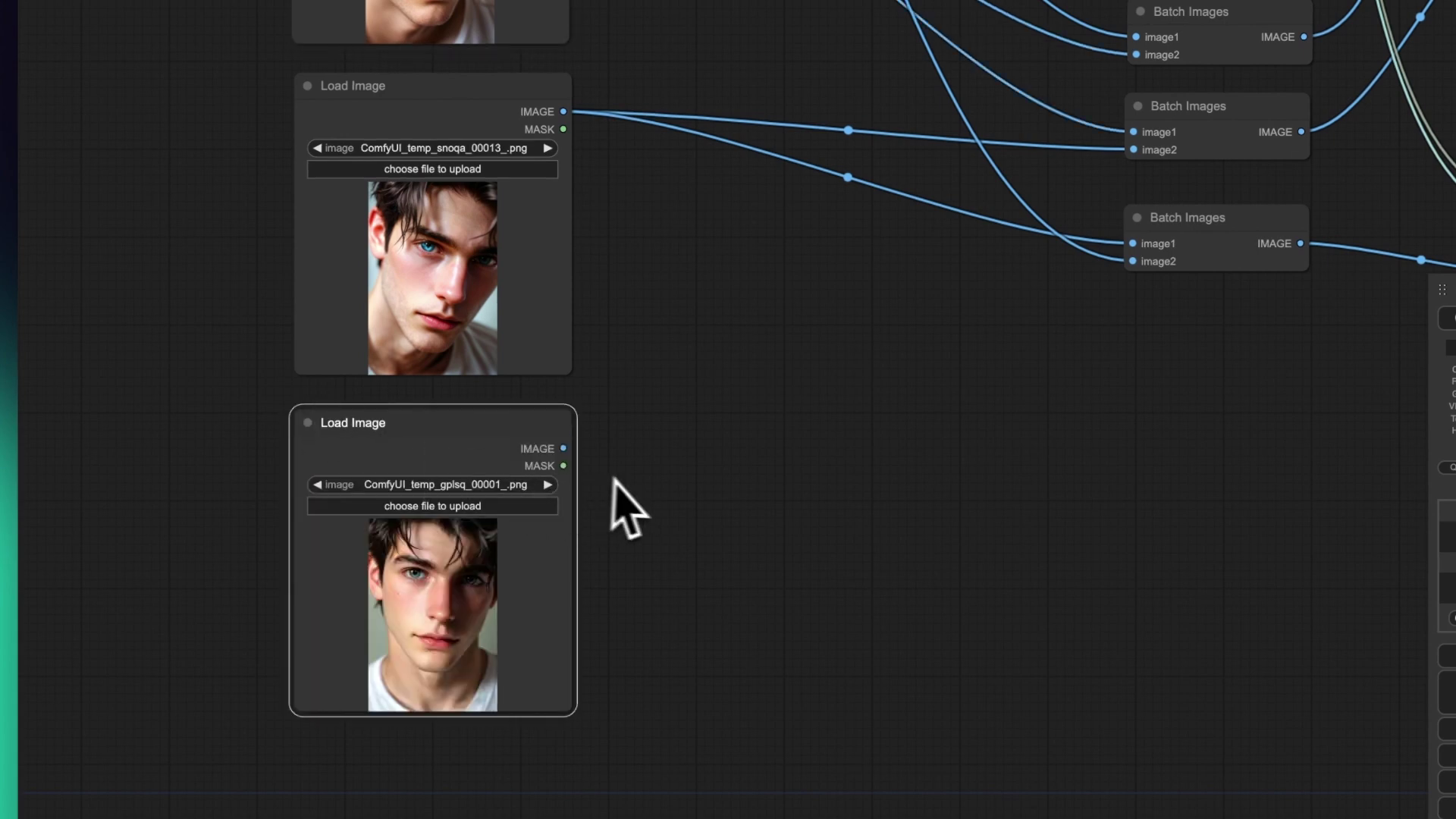
pyautogui.moveTo(634, 480); pyautogui.dragTo(642, 485)
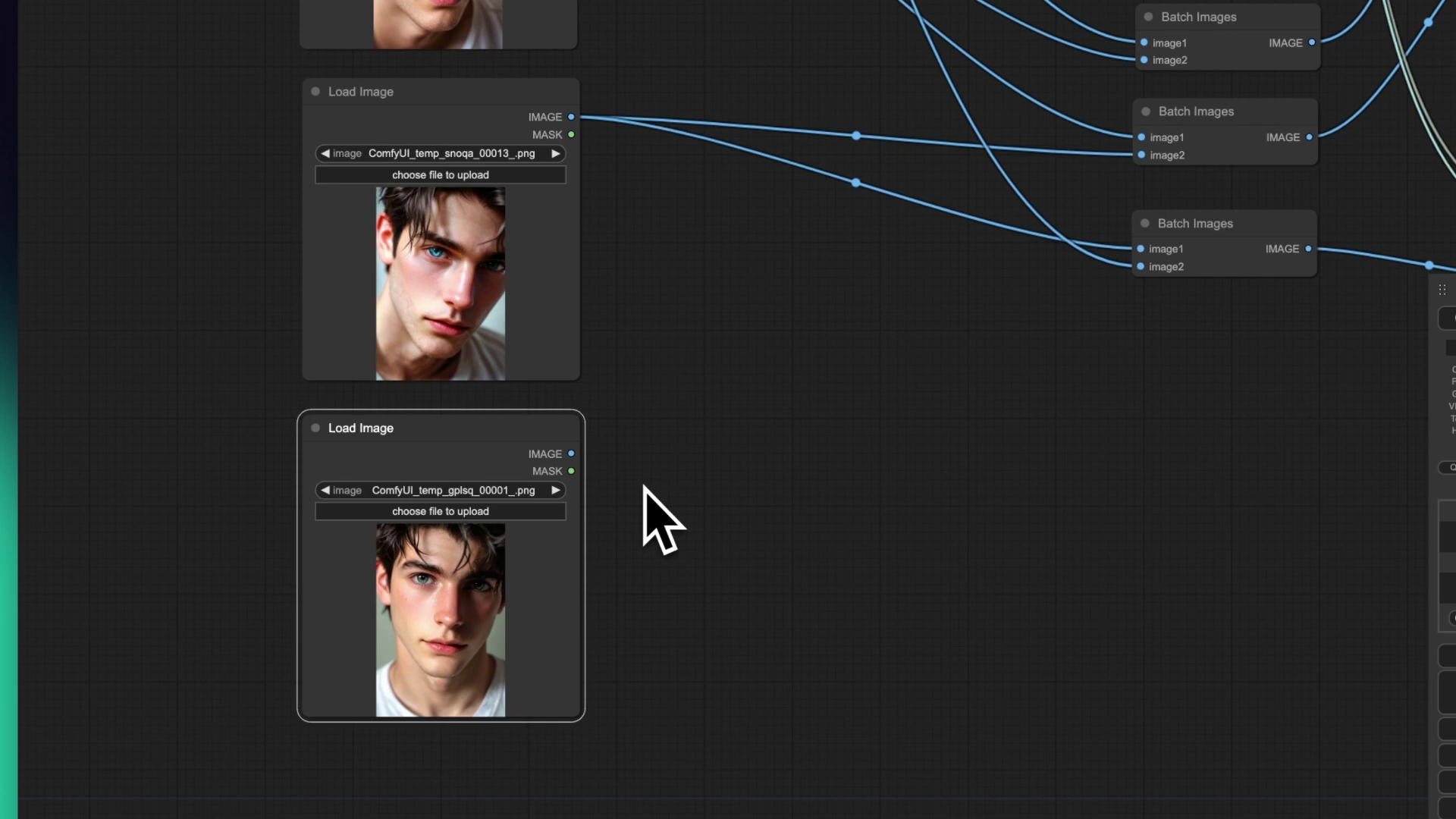
pyautogui.moveTo(649, 341); pyautogui.dragTo(698, 256)
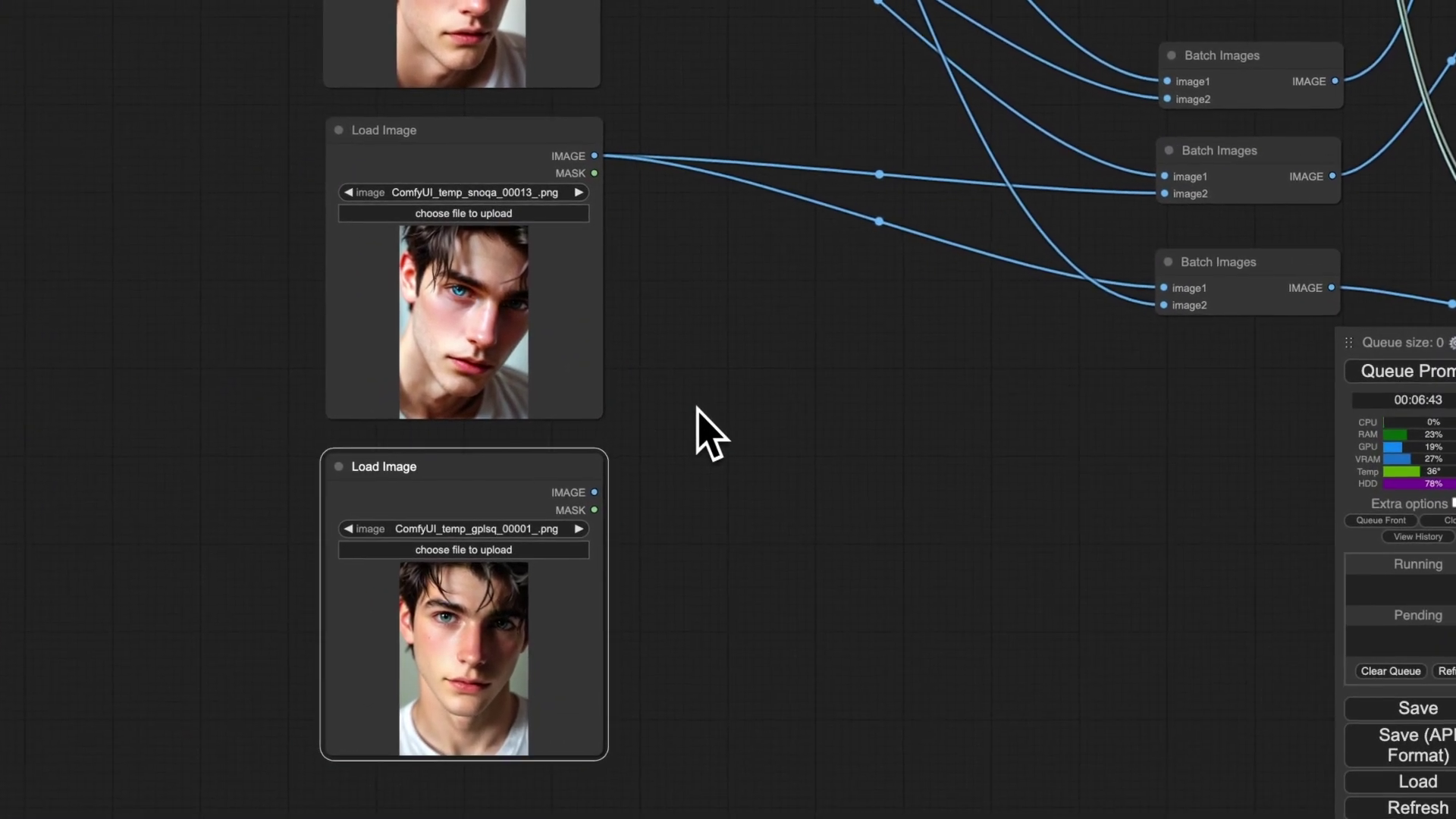
pyautogui.moveTo(696, 408); pyautogui.dragTo(530, 405)
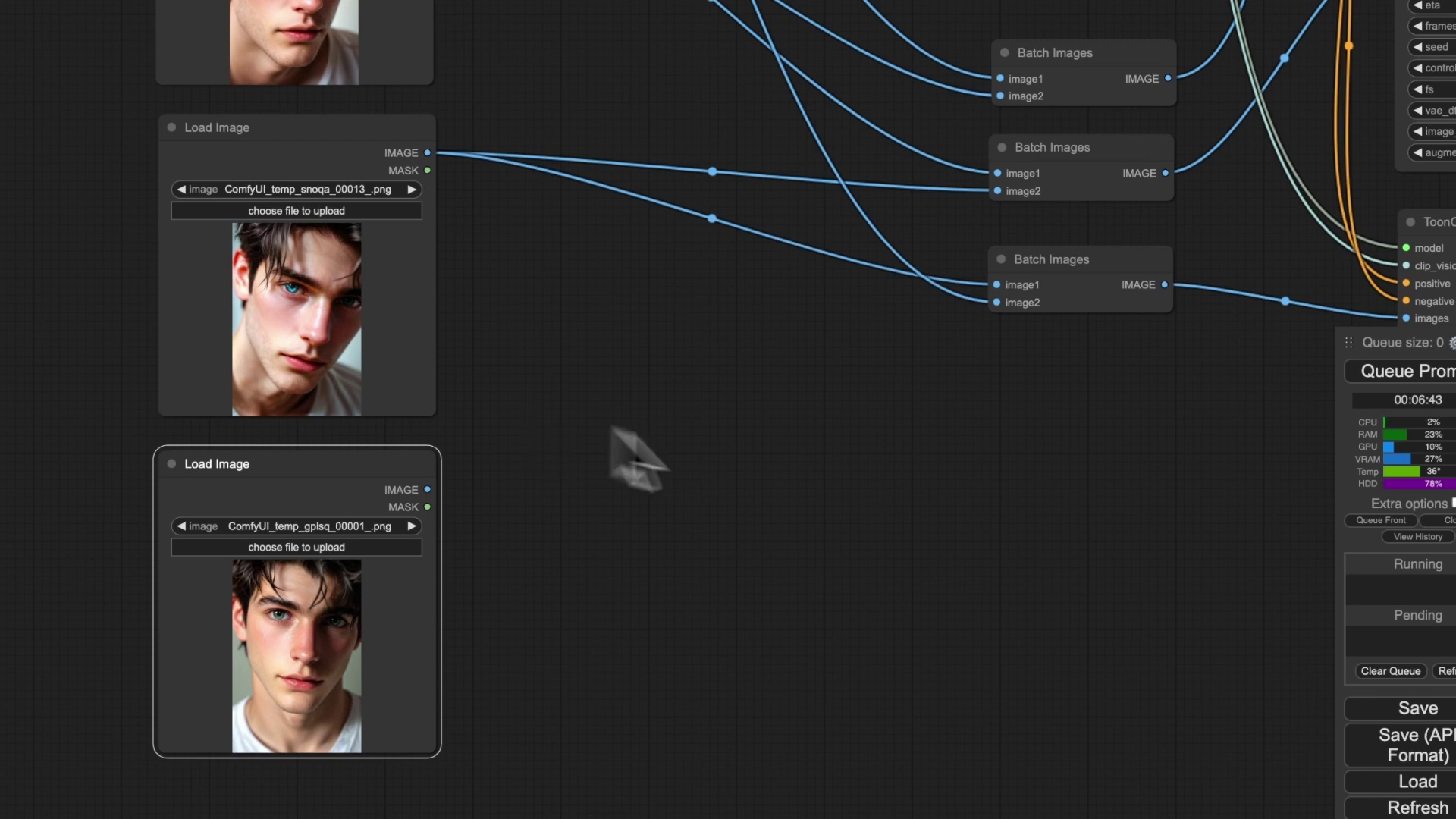
# - Place a fourth Batch Images node and wire the fourth portrait into its image1 and the third batch's image2
pyautogui.moveTo(903, 510); pyautogui.dragTo(889, 509)
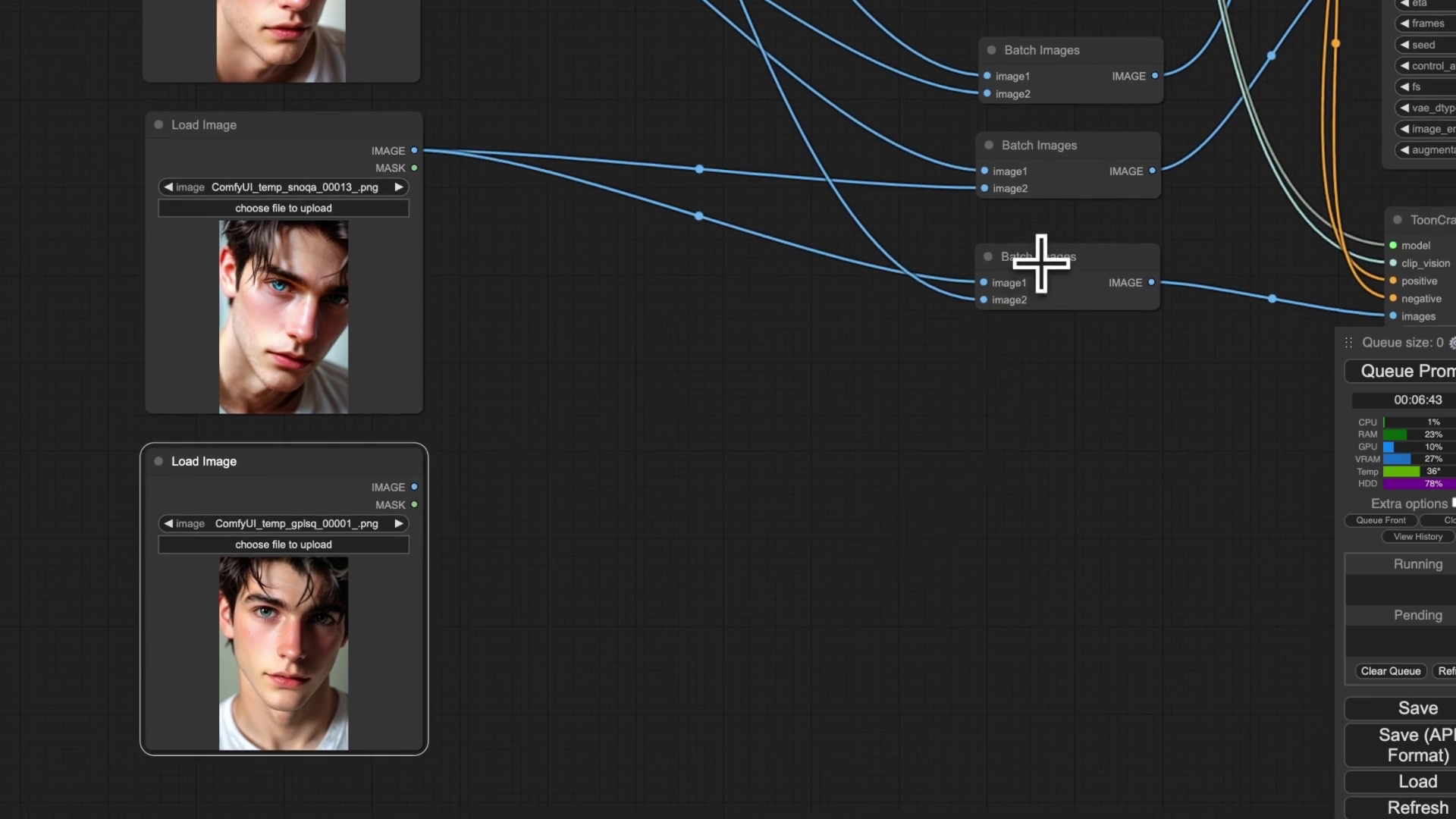
pyautogui.moveTo(1041, 260); pyautogui.dragTo(1039, 358)
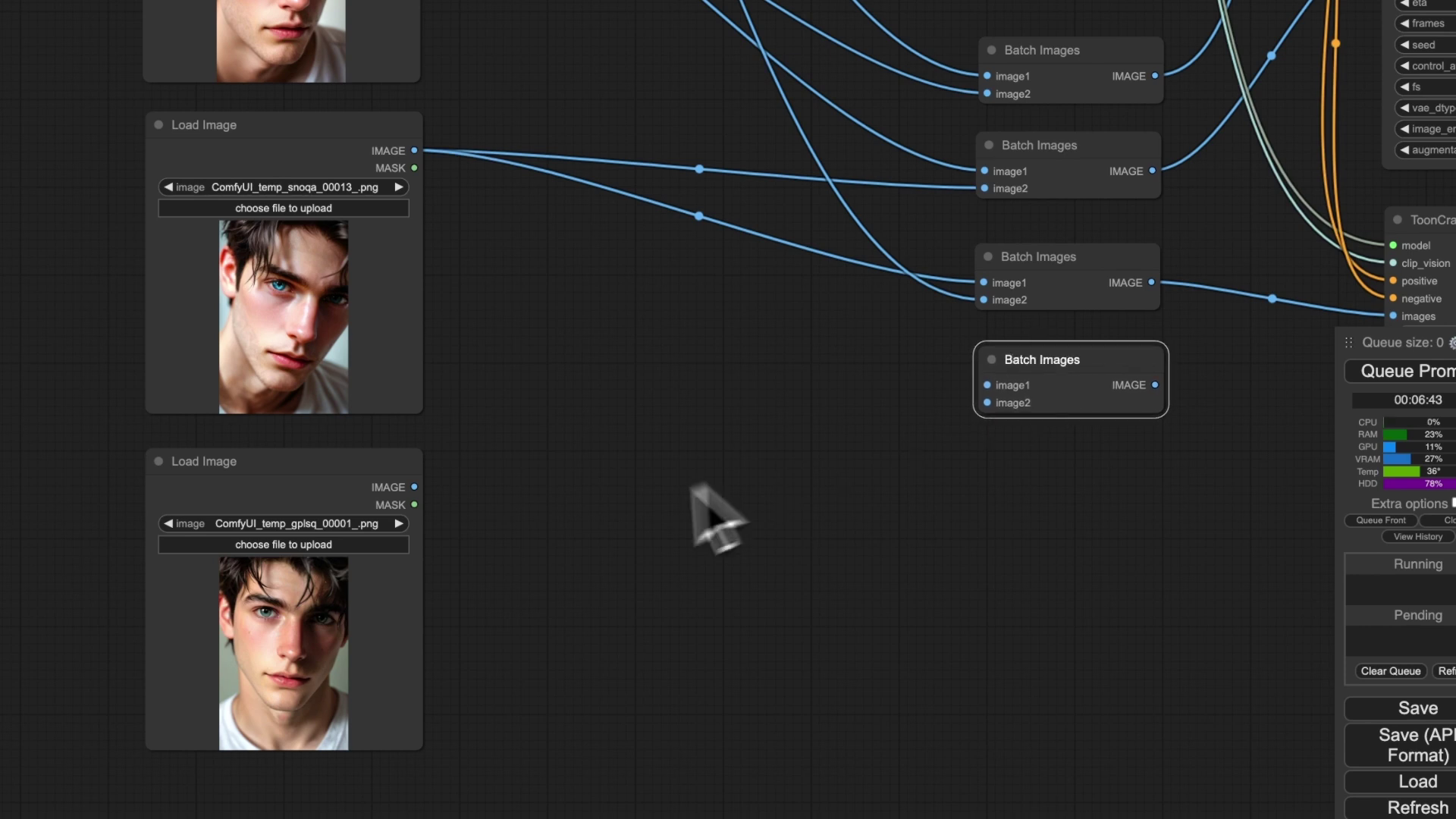
pyautogui.moveTo(416, 488); pyautogui.dragTo(984, 388)
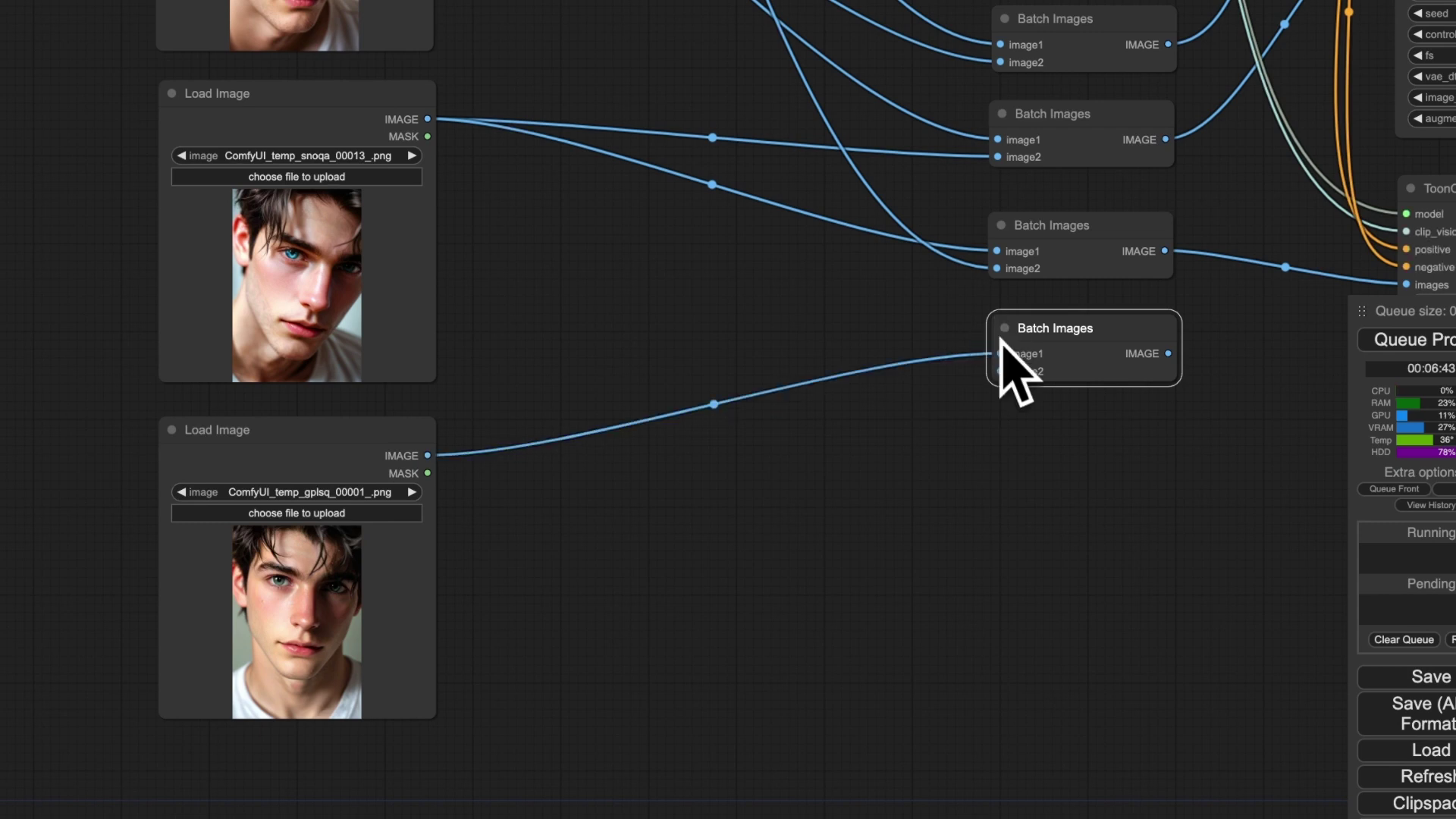
pyautogui.moveTo(427, 456); pyautogui.dragTo(731, 464)
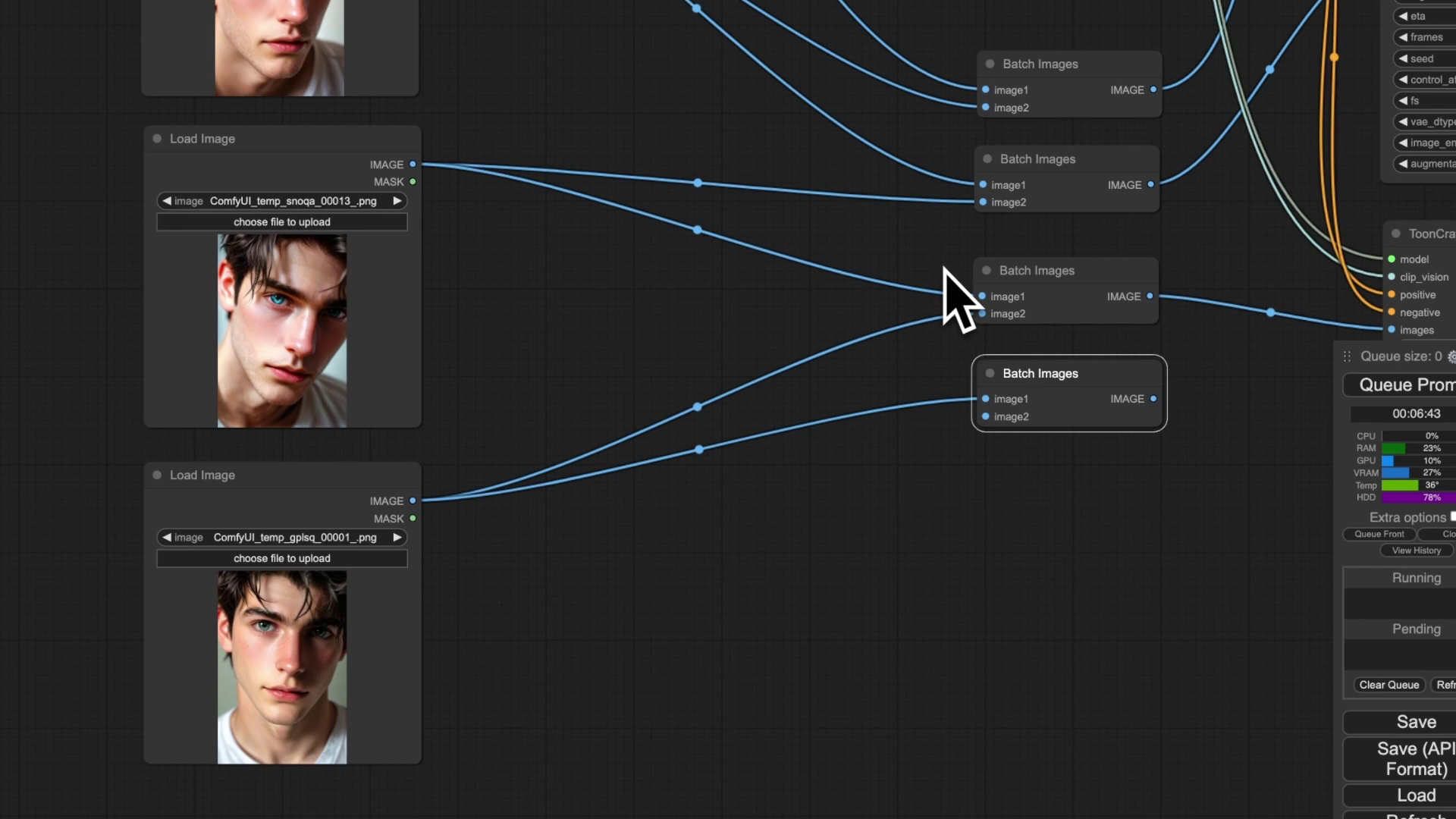
# - Wire the first portrait's IMAGE output into the new Batch Images node's image2
pyautogui.rightClick(830, 346)
pyautogui.scroll(-5, 721, 307)
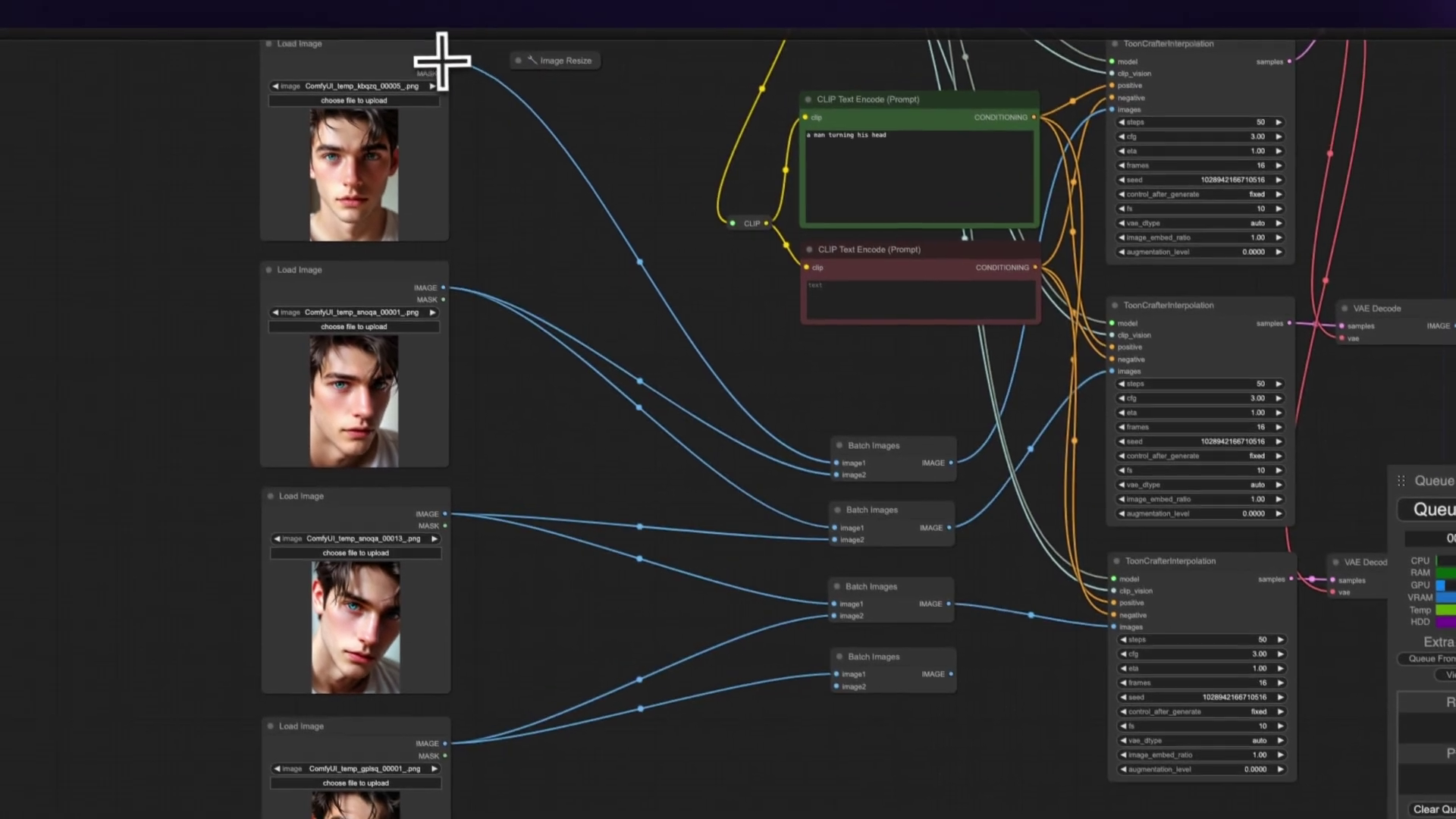
pyautogui.moveTo(443, 61); pyautogui.dragTo(835, 687)
pyautogui.moveTo(809, 539); pyautogui.dragTo(814, 541)
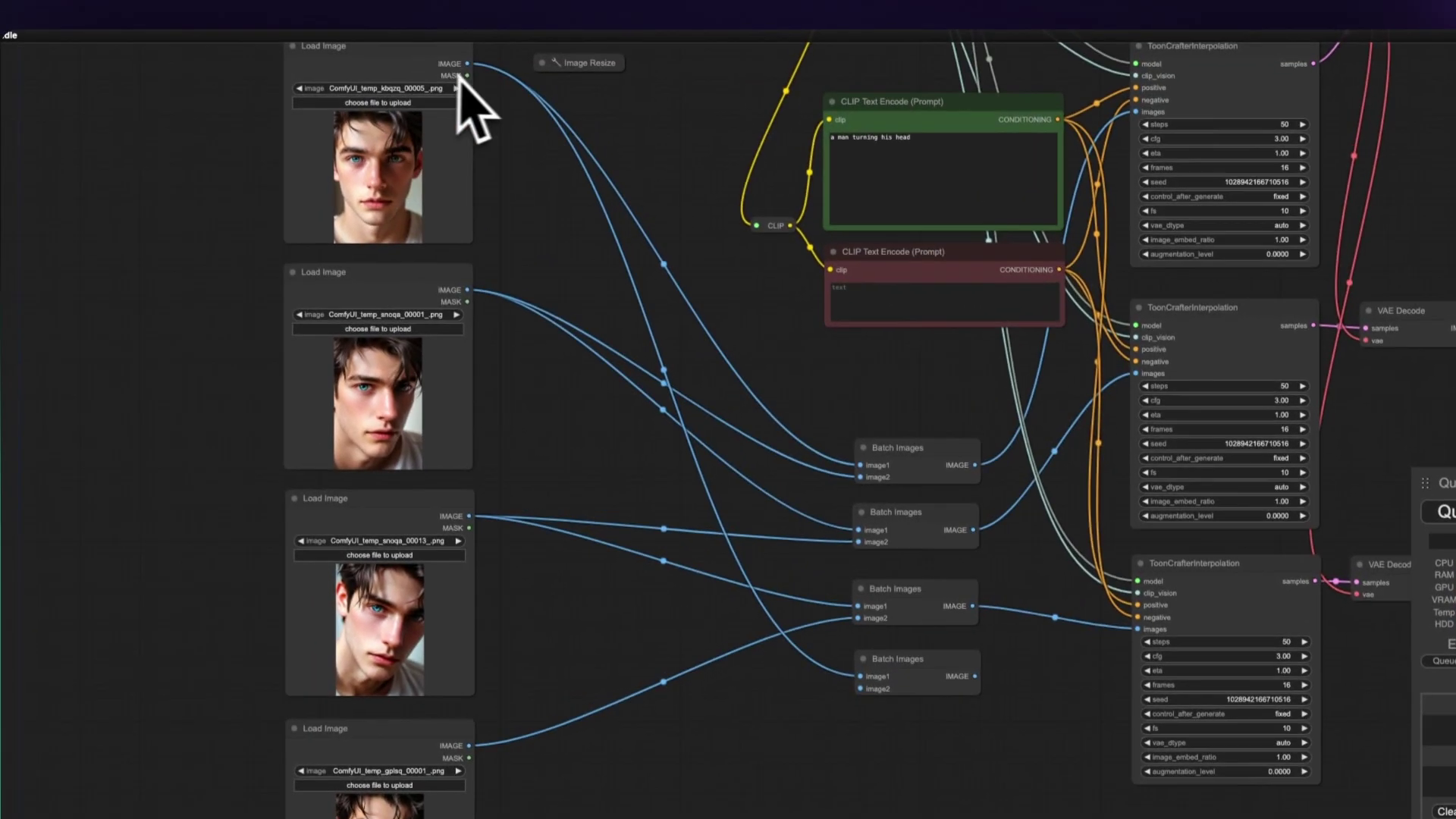
pyautogui.moveTo(466, 87); pyautogui.dragTo(818, 530)
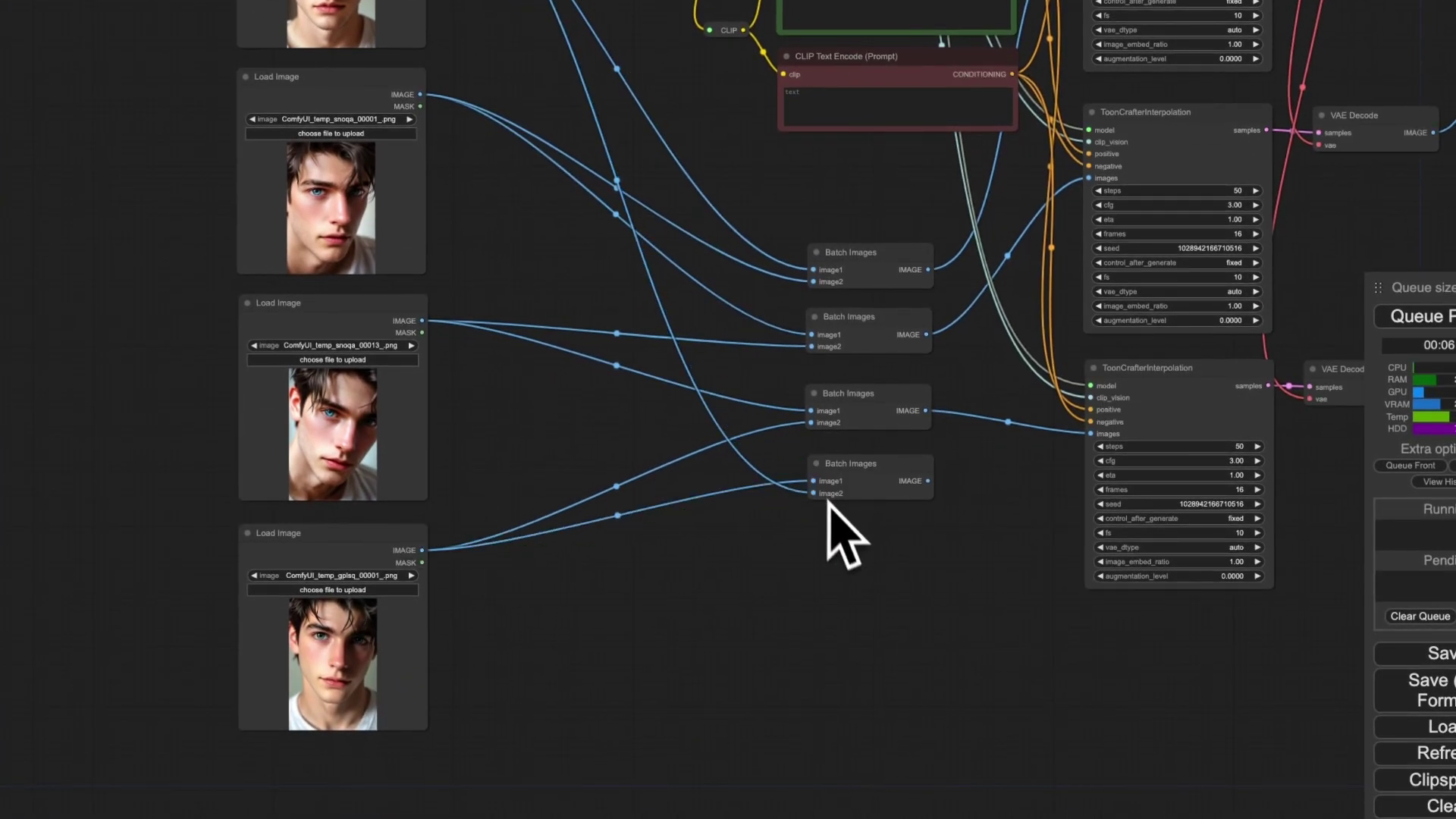
pyautogui.moveTo(952, 503); pyautogui.dragTo(650, 439)
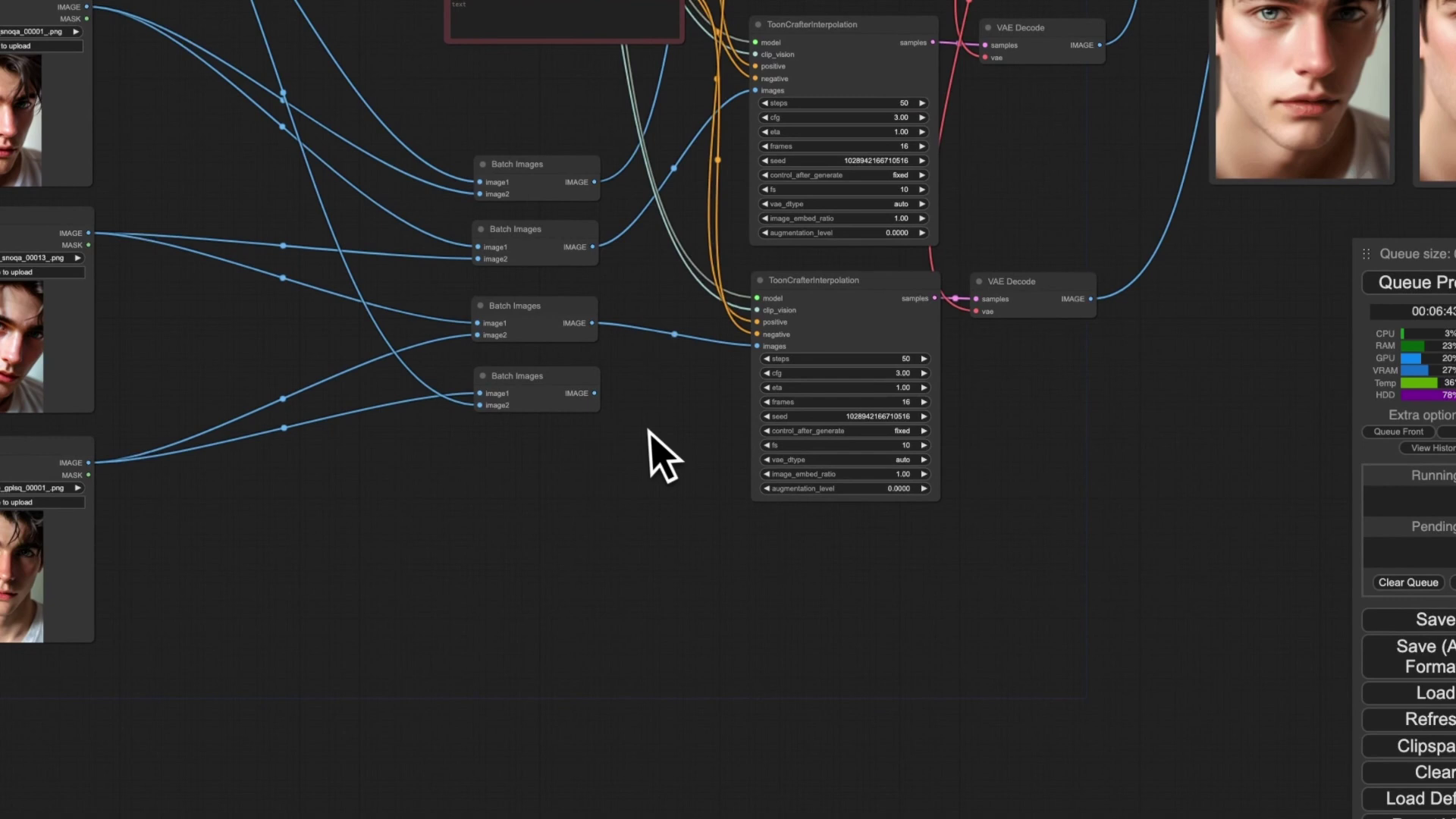
pyautogui.moveTo(721, 528); pyautogui.dragTo(590, 483)
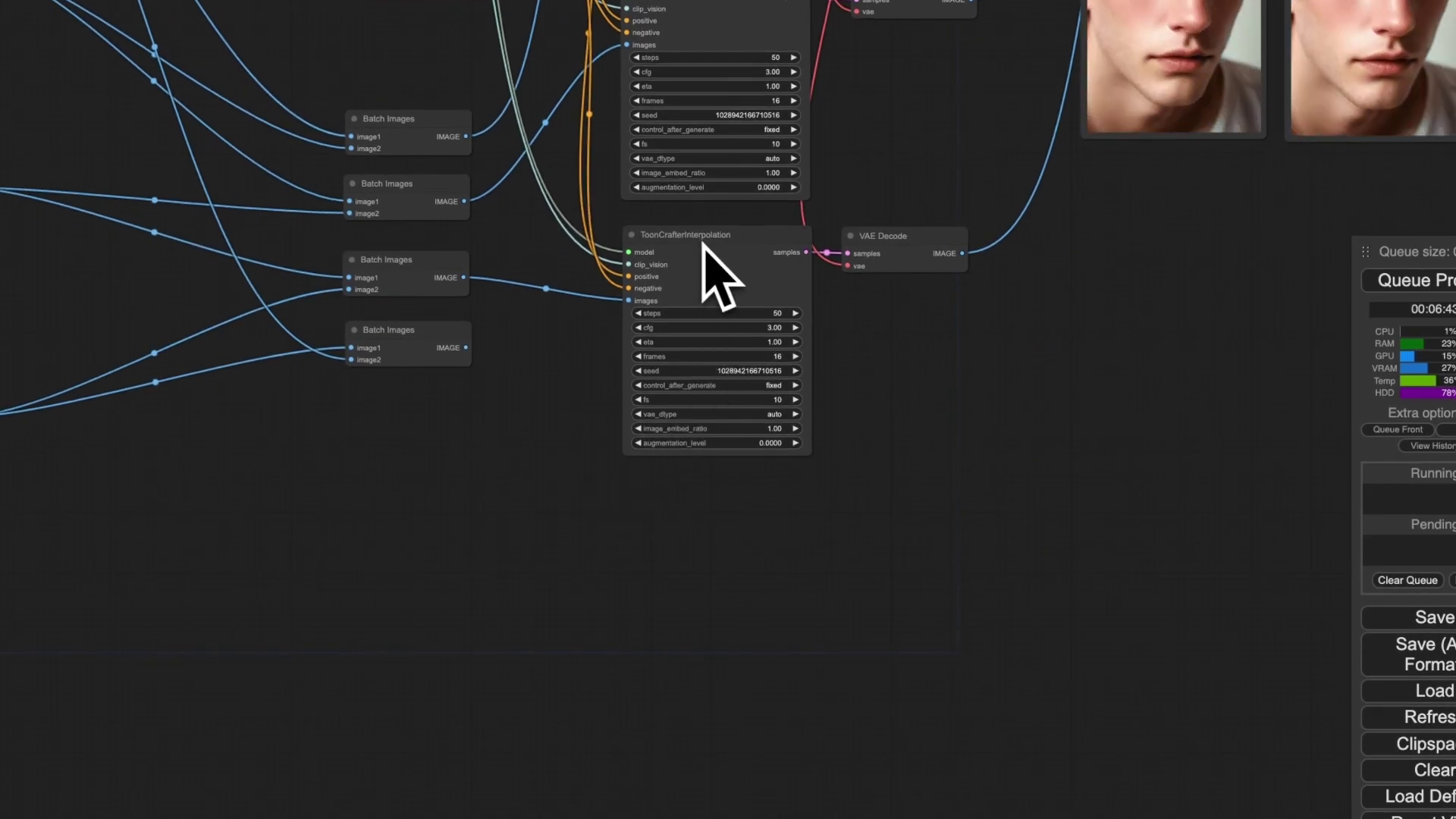
# - Paste a duplicate ToonCrafterInterpolation node and collapse both Video Combine previews
pyautogui.moveTo(818, 512); pyautogui.dragTo(787, 683)
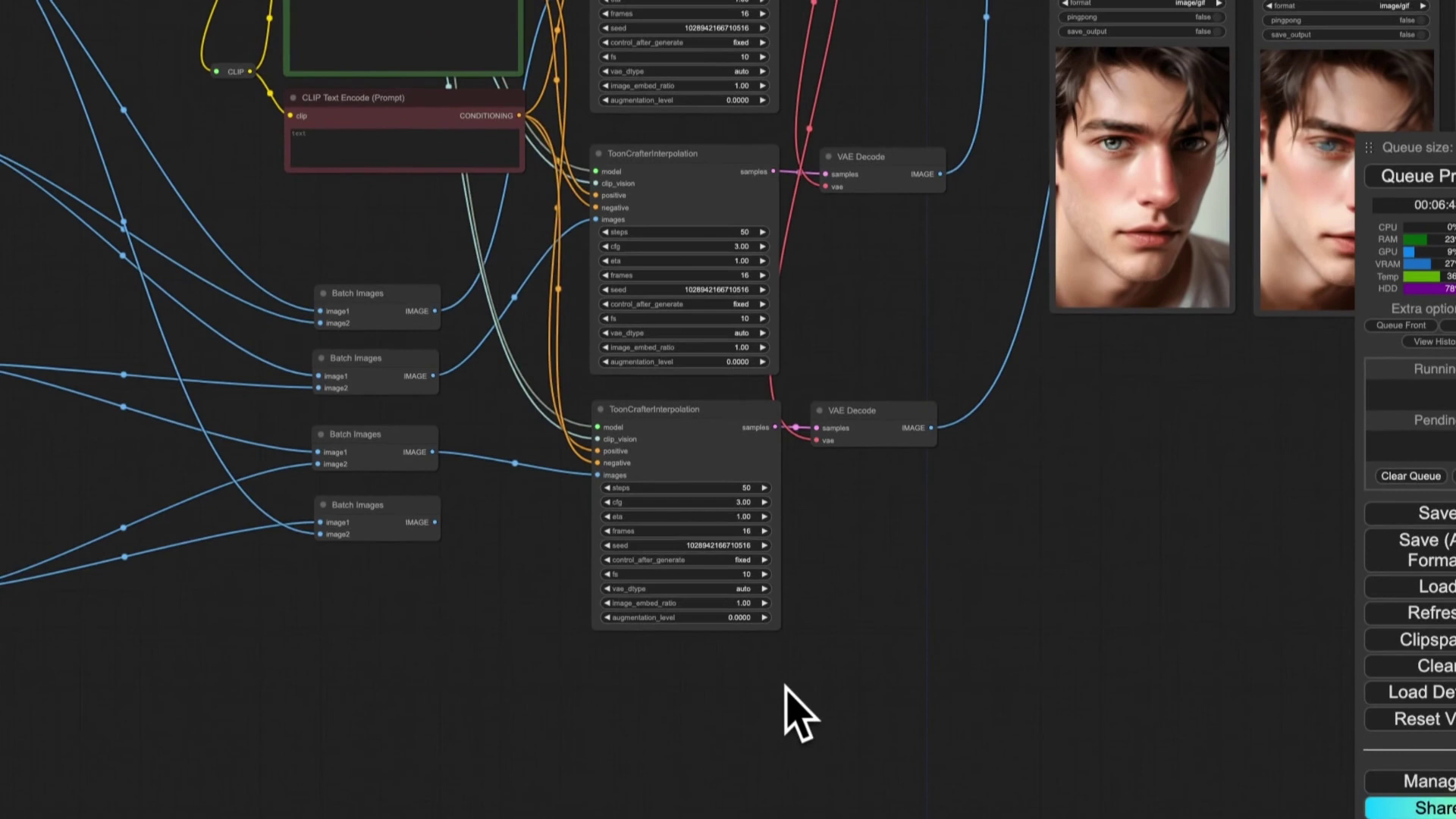
pyautogui.moveTo(644, 419); pyautogui.dragTo(796, 61)
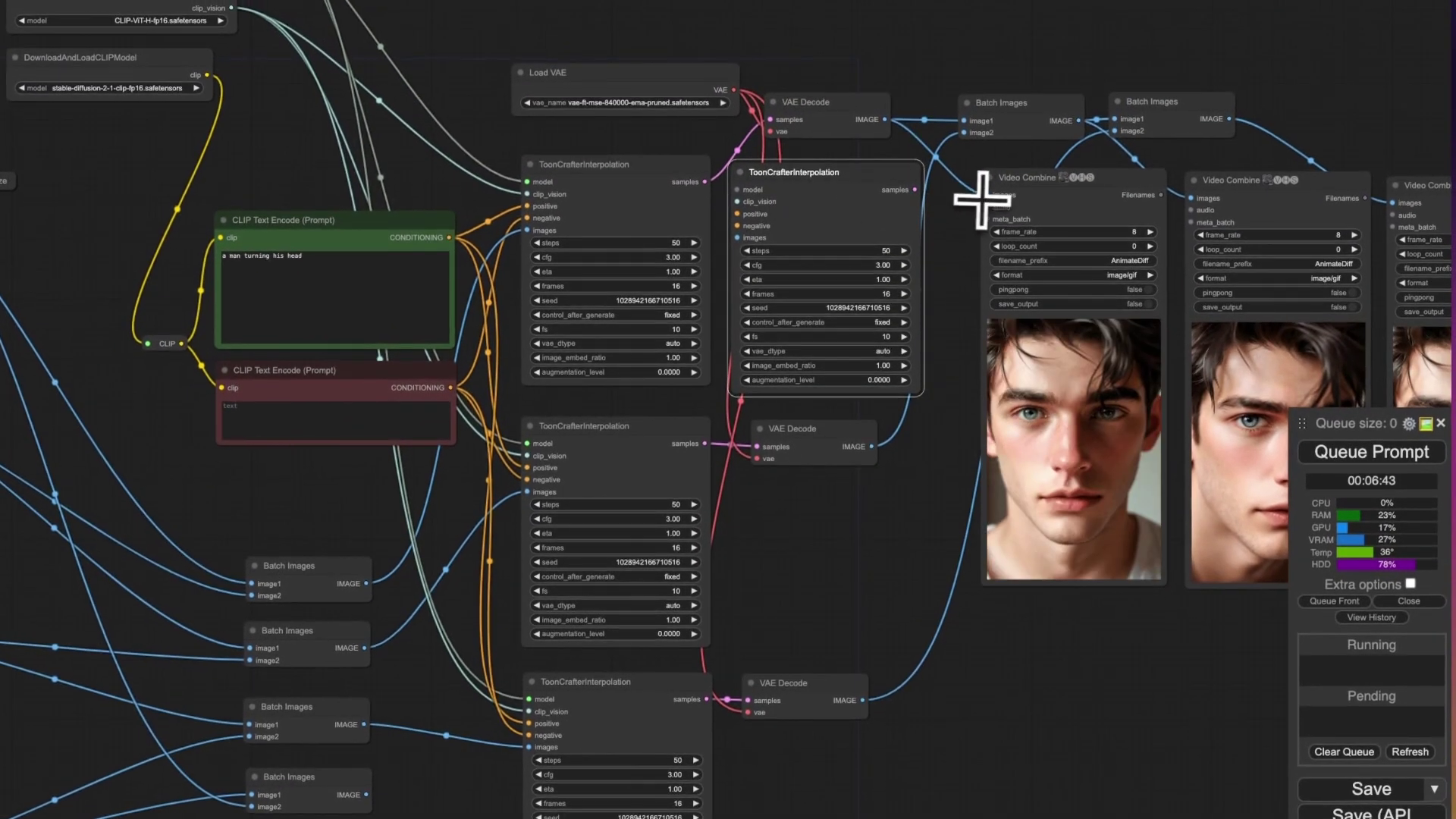
pyautogui.click(1016, 59)
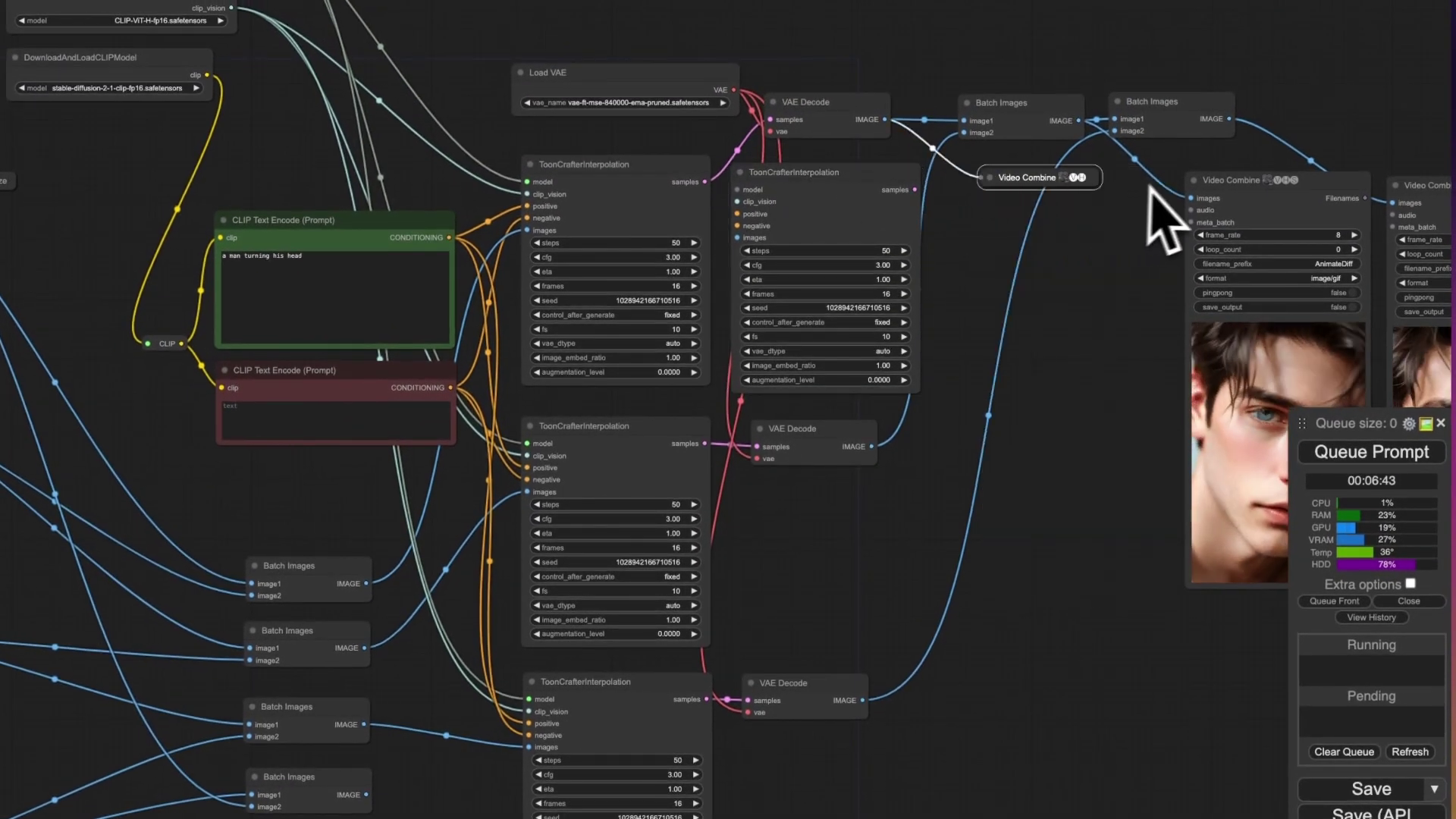
pyautogui.click(1194, 180)
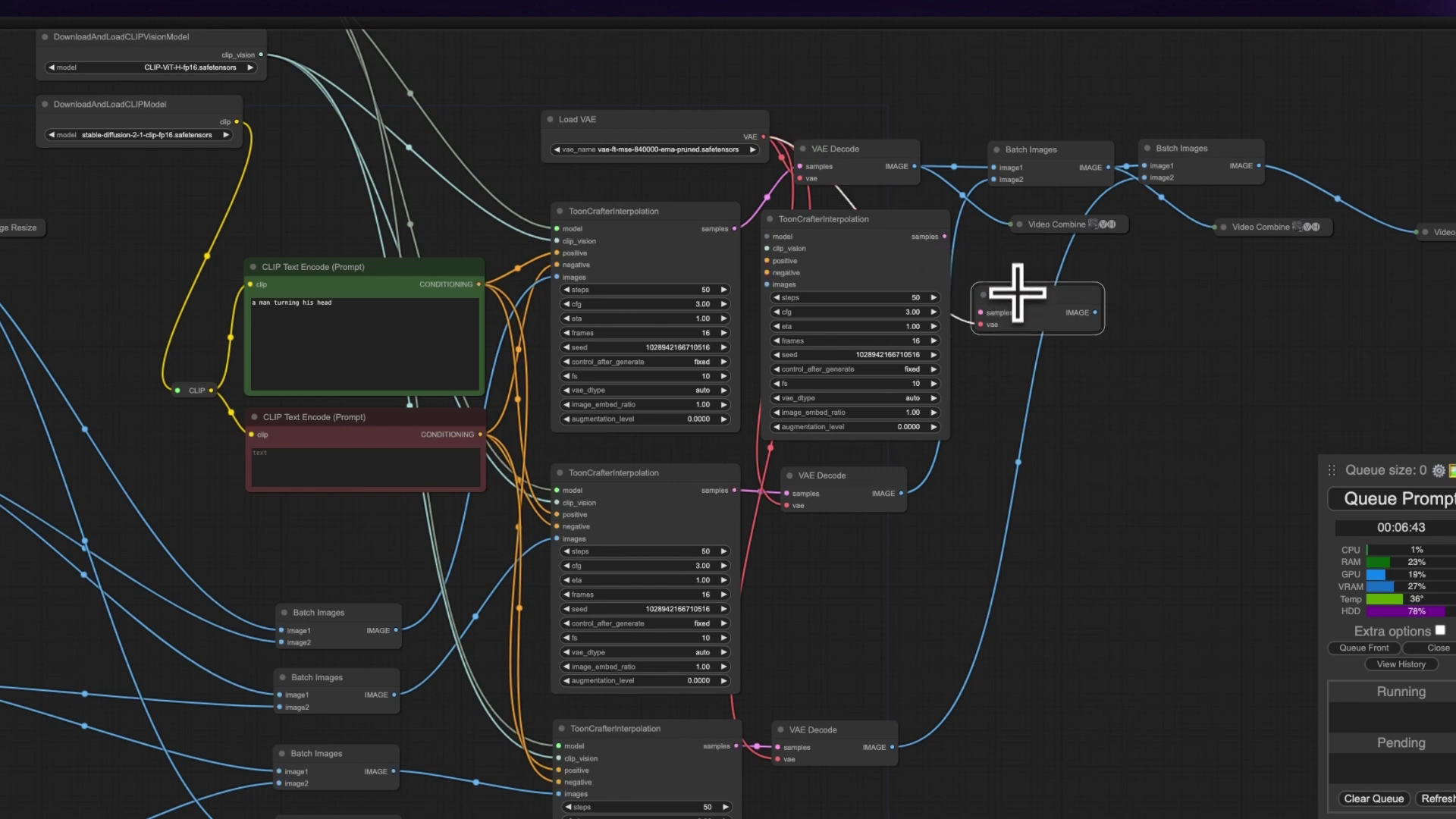
# - Move the new VAE Decode below the third and wire clip_vision and DynCraft_model into the new interpolation node
pyautogui.moveTo(1018, 294); pyautogui.dragTo(834, 679)
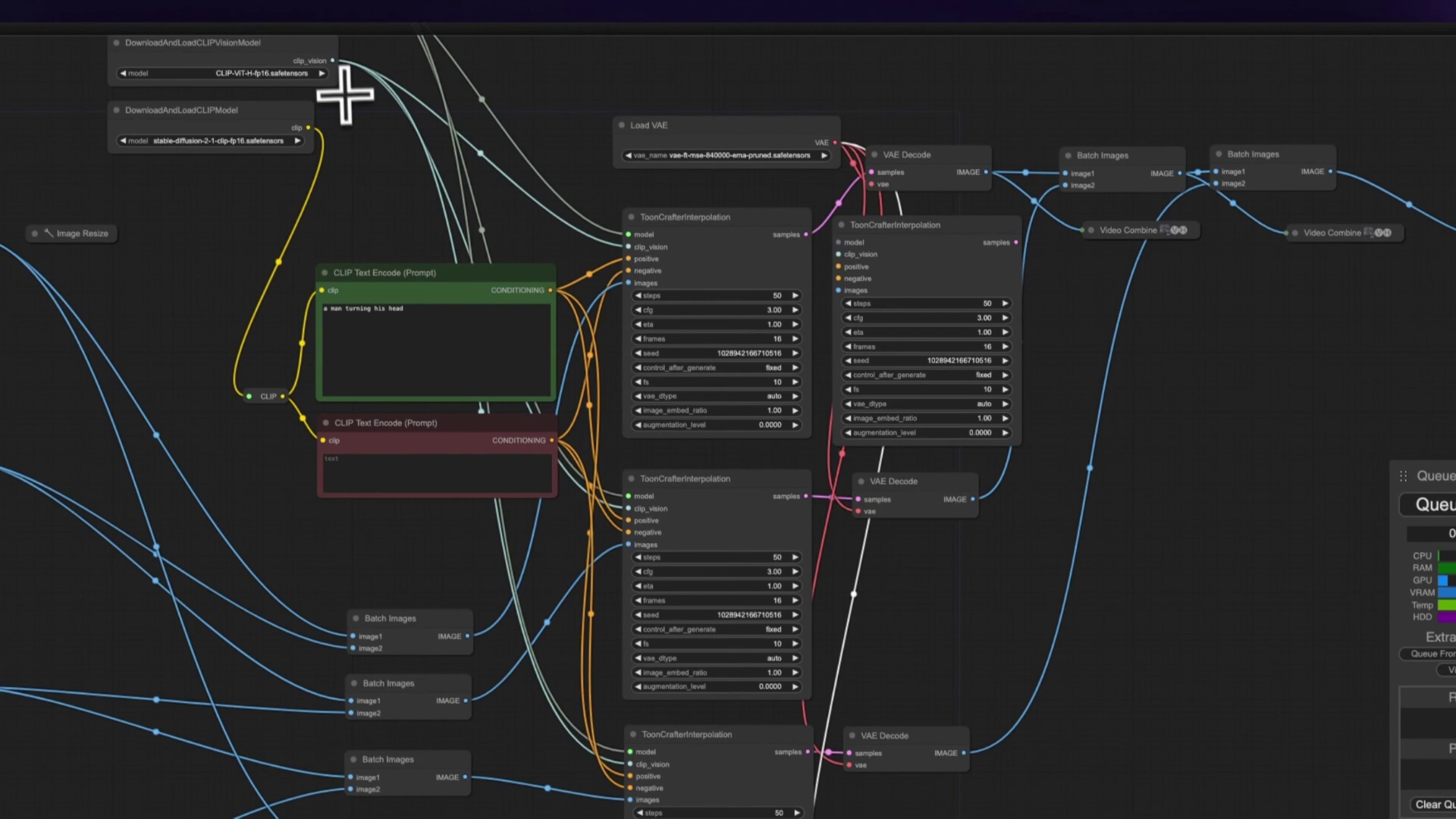
pyautogui.moveTo(332, 60); pyautogui.dragTo(798, 254)
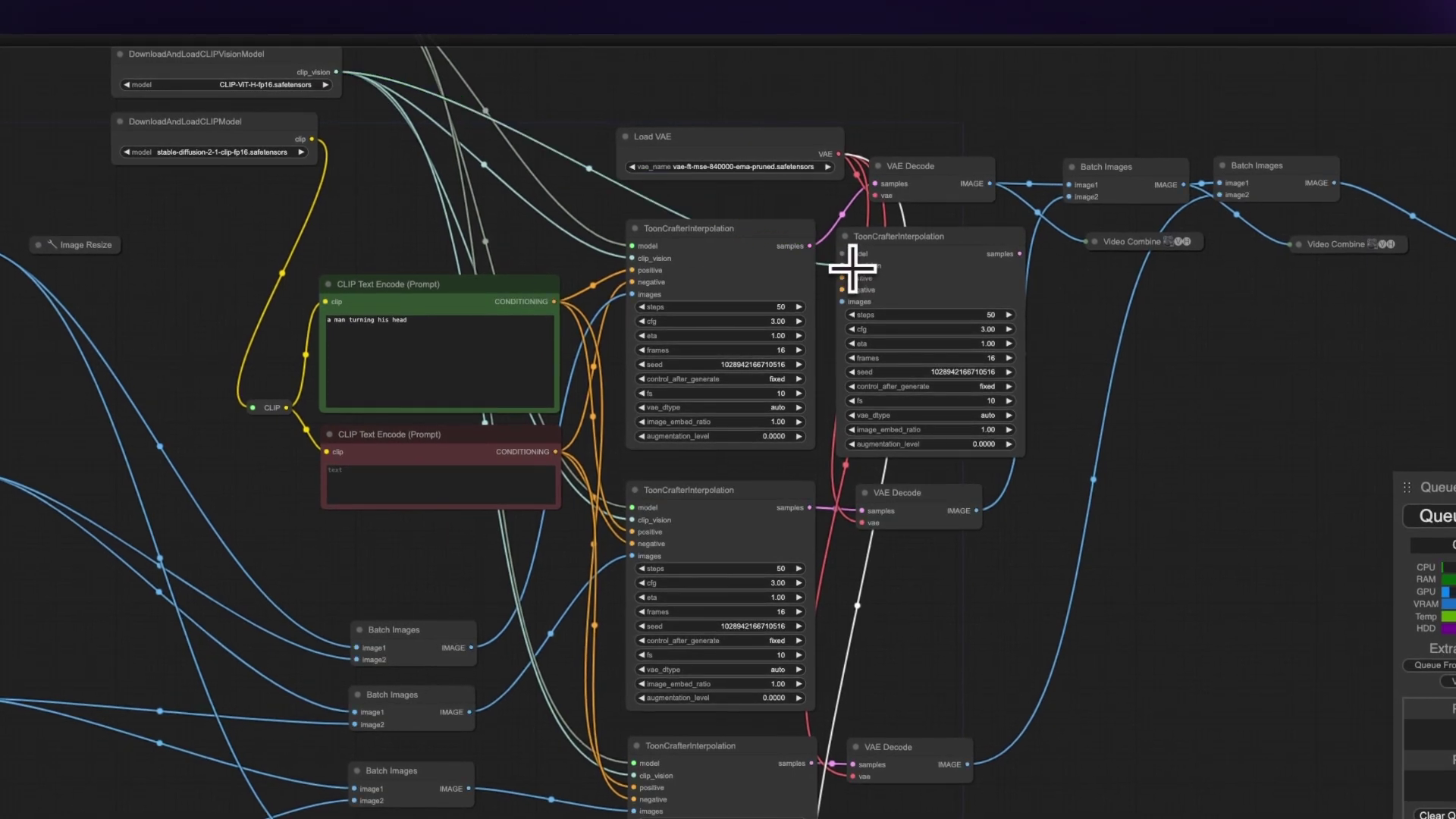
pyautogui.moveTo(413, 129); pyautogui.dragTo(423, 220)
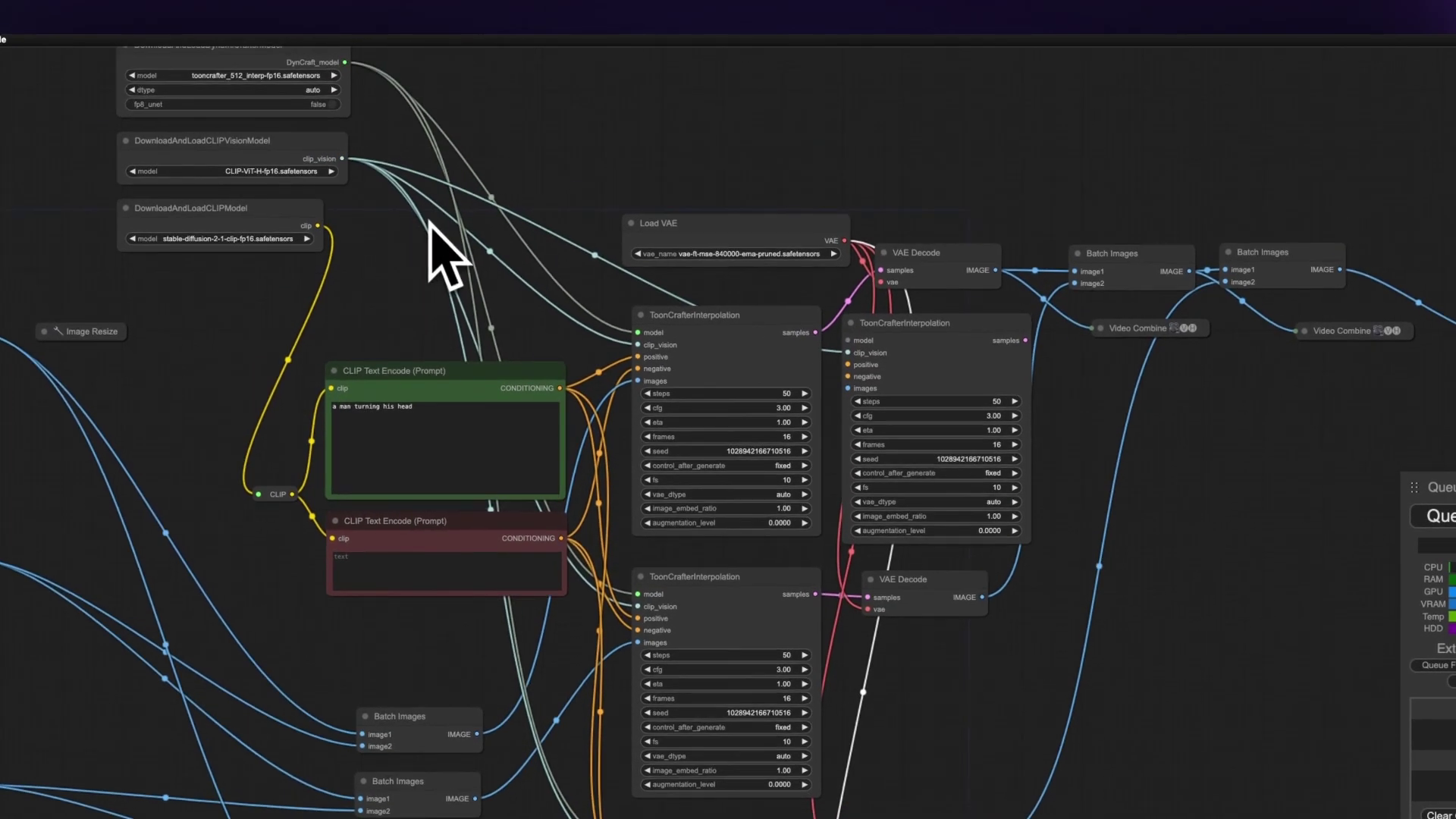
pyautogui.moveTo(616, 236); pyautogui.dragTo(848, 340)
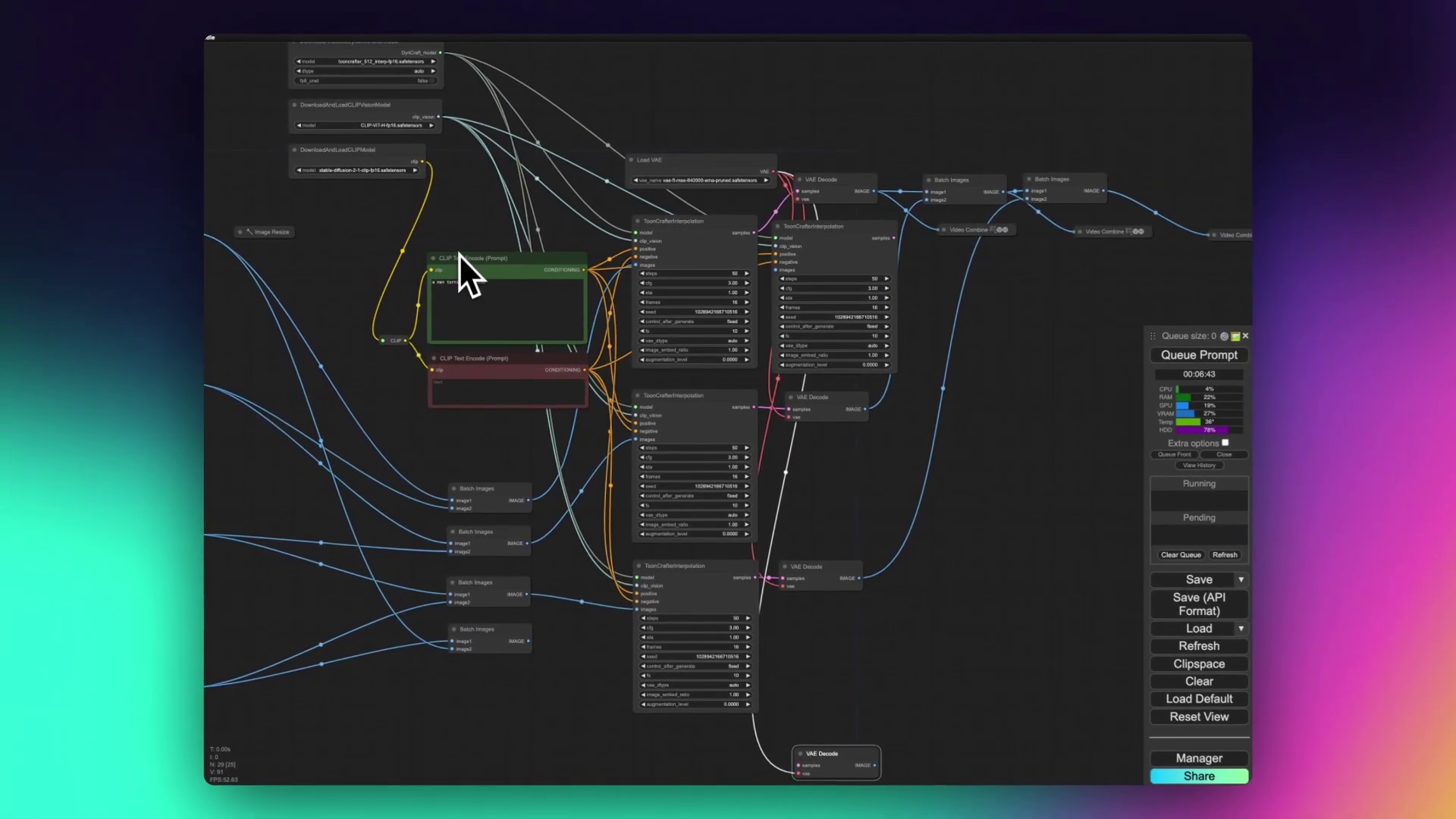
# - Review the 'a man turning his head' prompt and leave it unchanged
pyautogui.scroll(4, 458, 253)
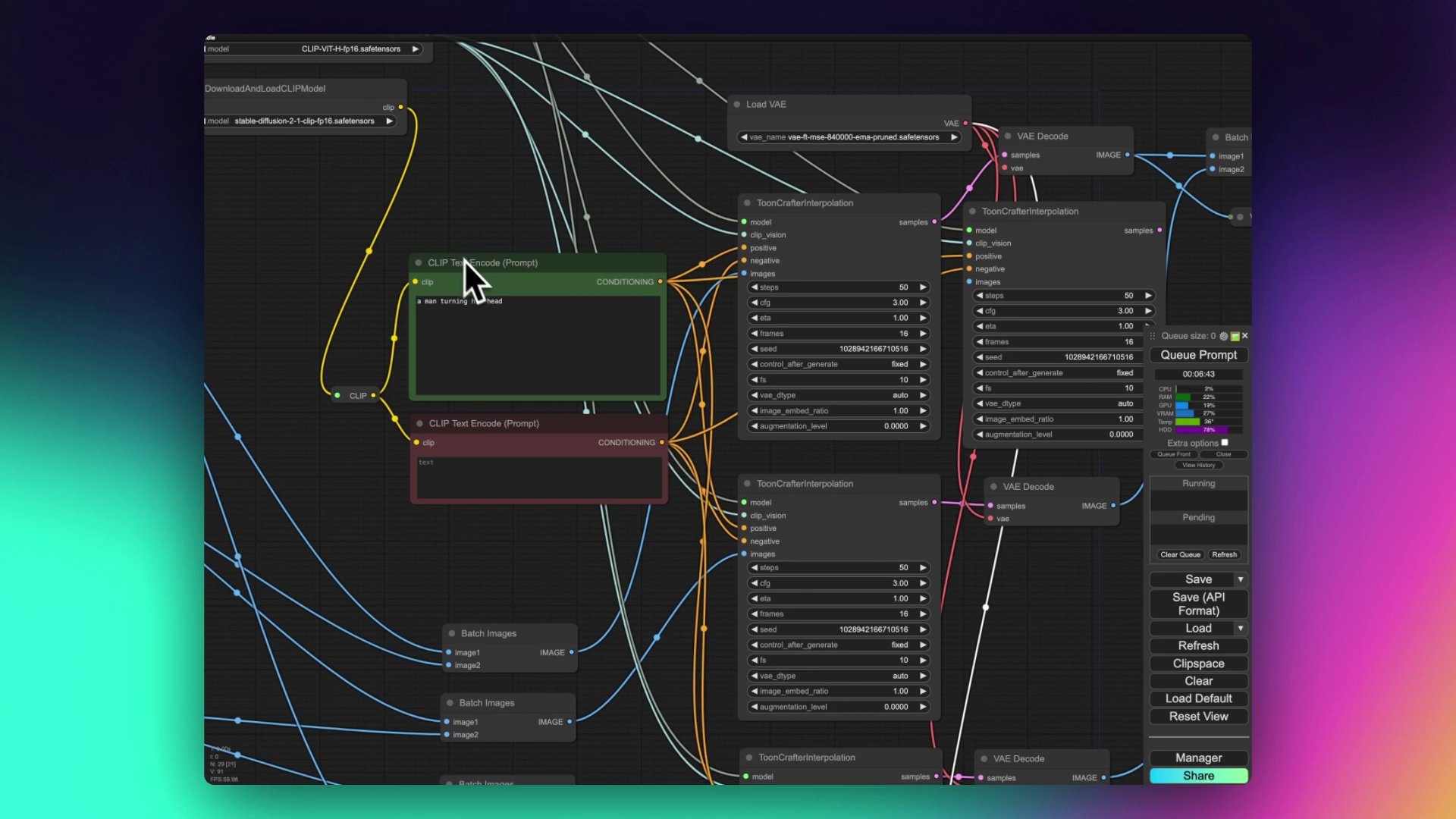
pyautogui.click(497, 306)
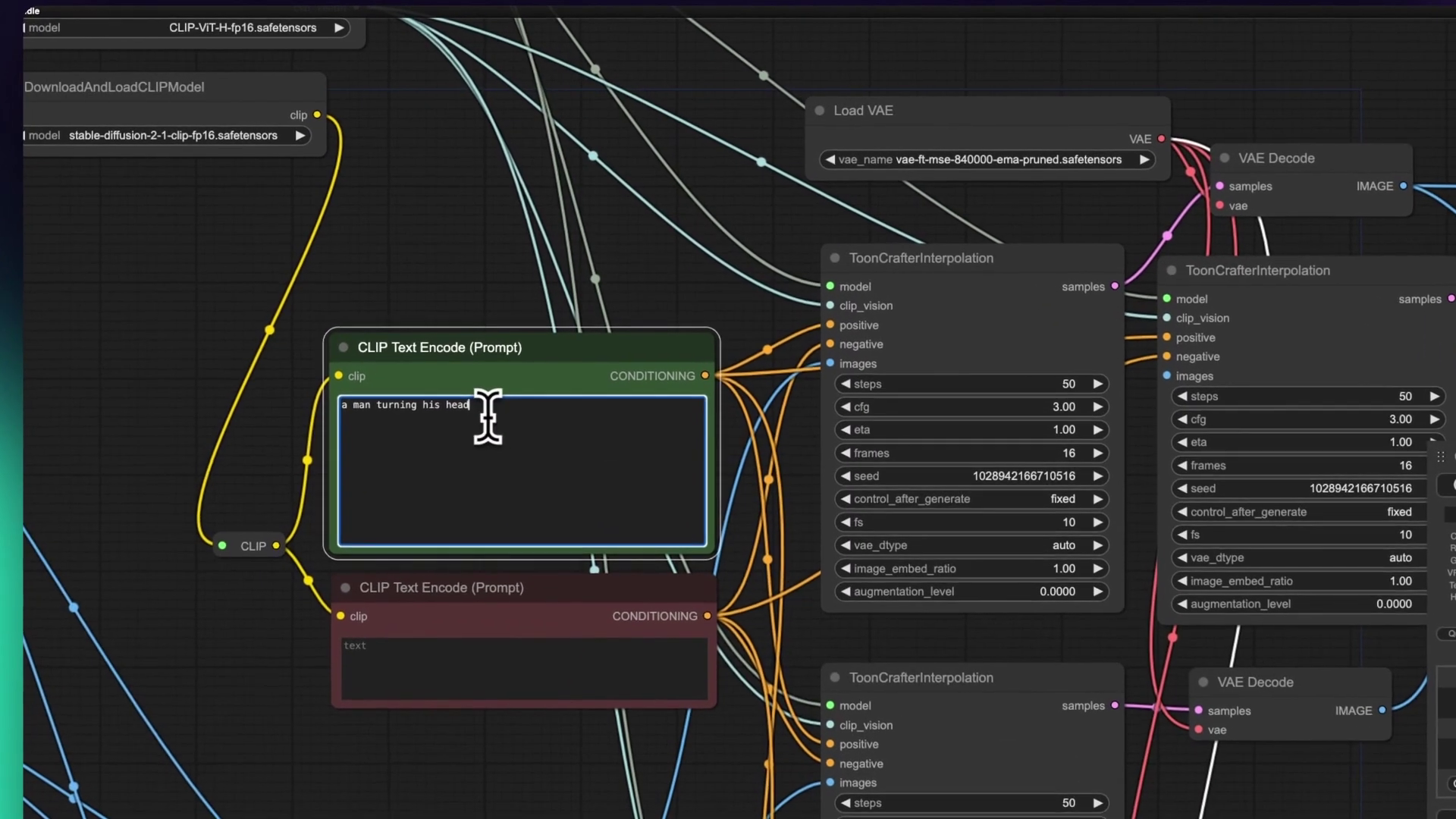
pyautogui.click(462, 281)
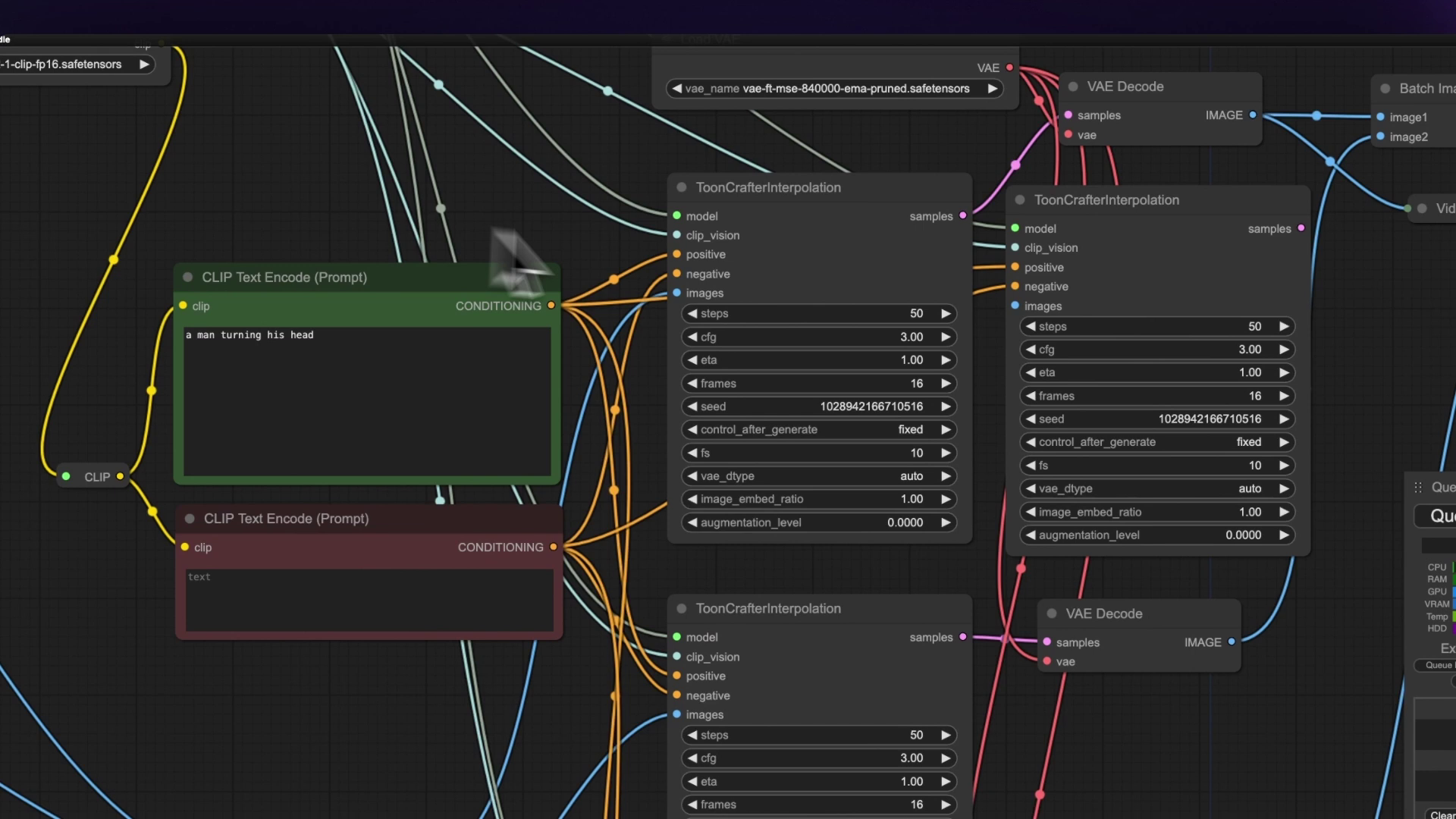
pyautogui.scroll(-10, 839, 298)
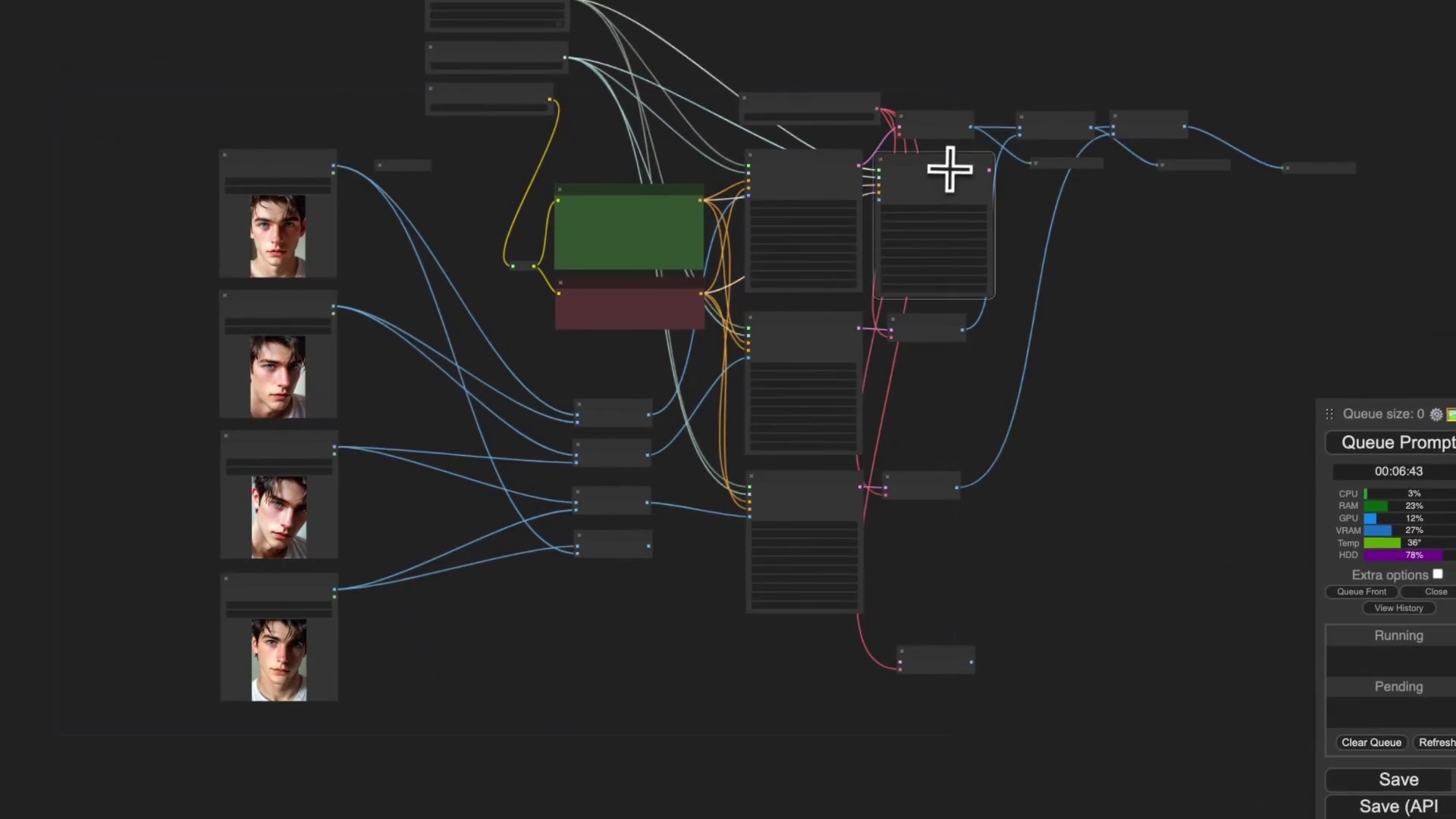
# - Move the fourth ToonCrafterInterpolation node under the column, keeping control_after_generate on fixed
pyautogui.moveTo(950, 168); pyautogui.dragTo(822, 635)
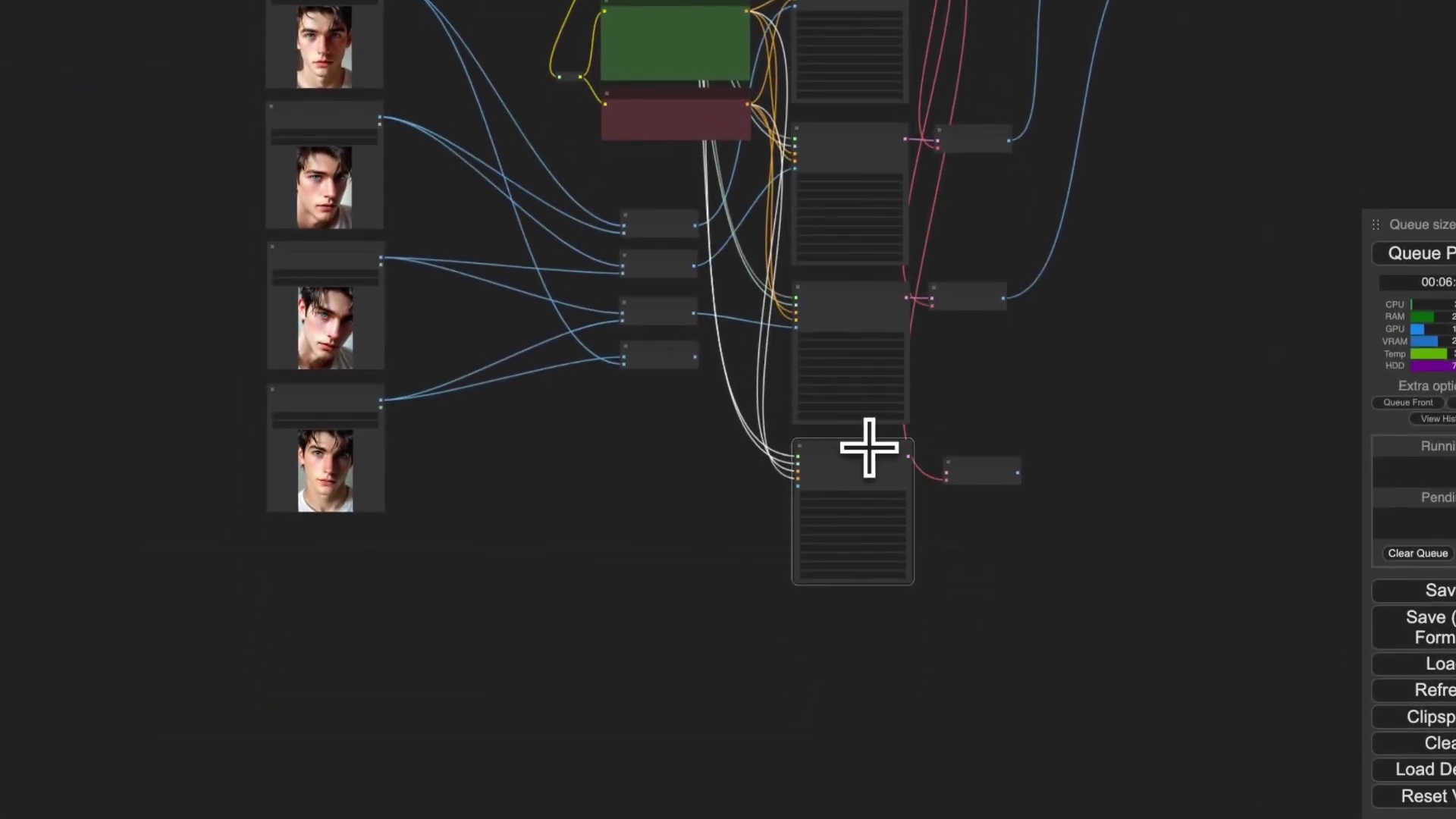
pyautogui.scroll(5, 869, 448)
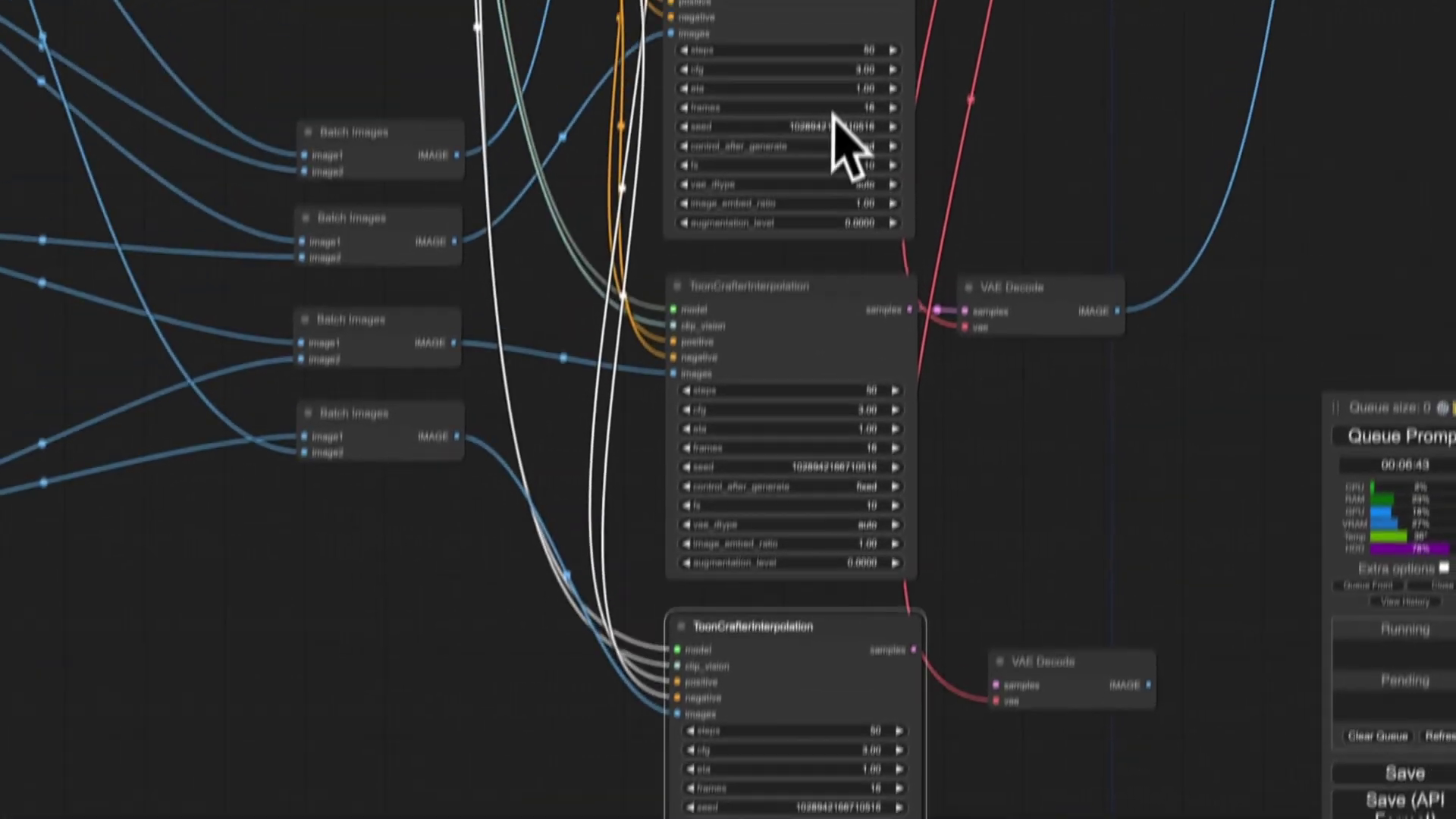
pyautogui.click(839, 321)
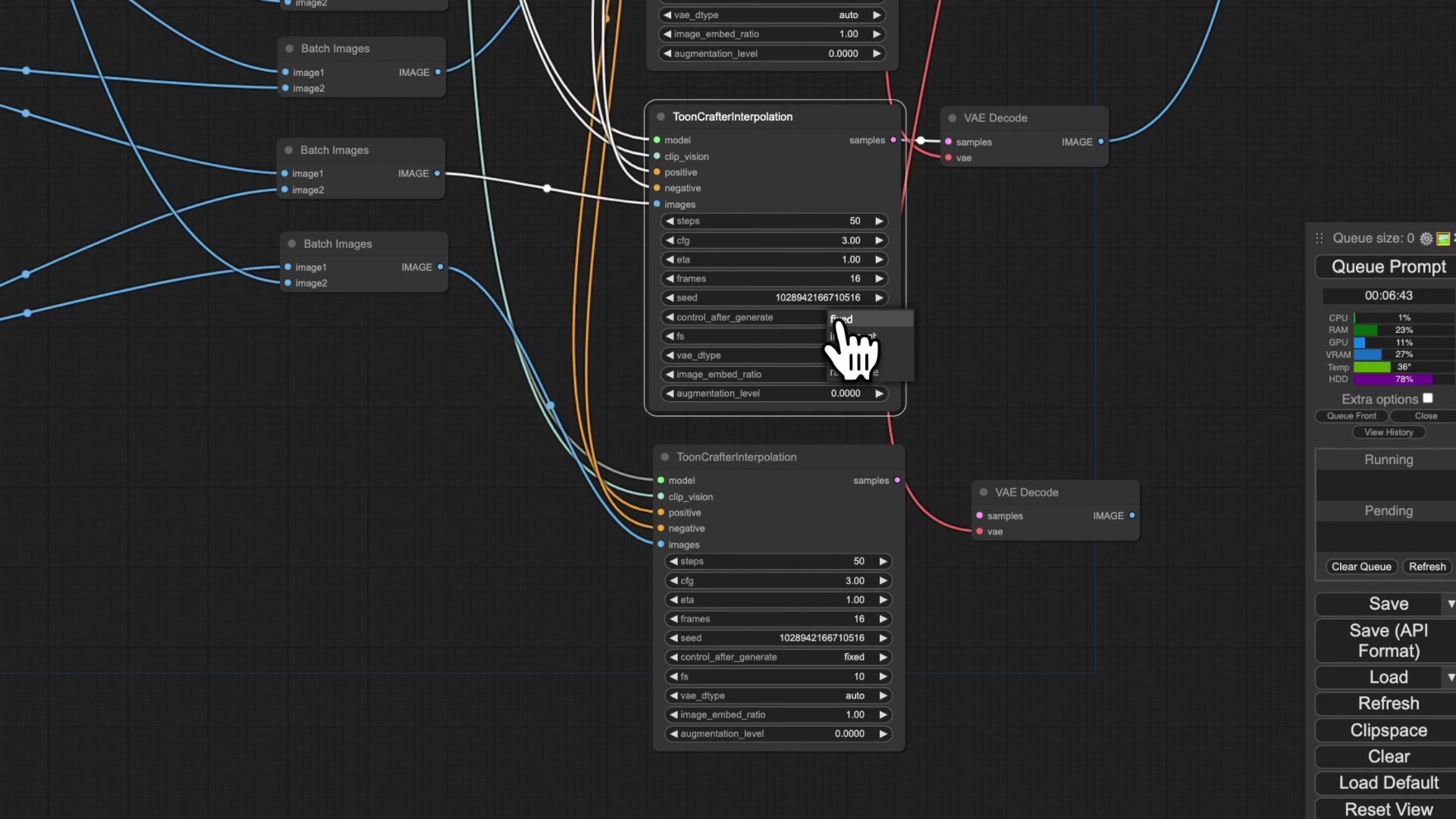
pyautogui.click(934, 327)
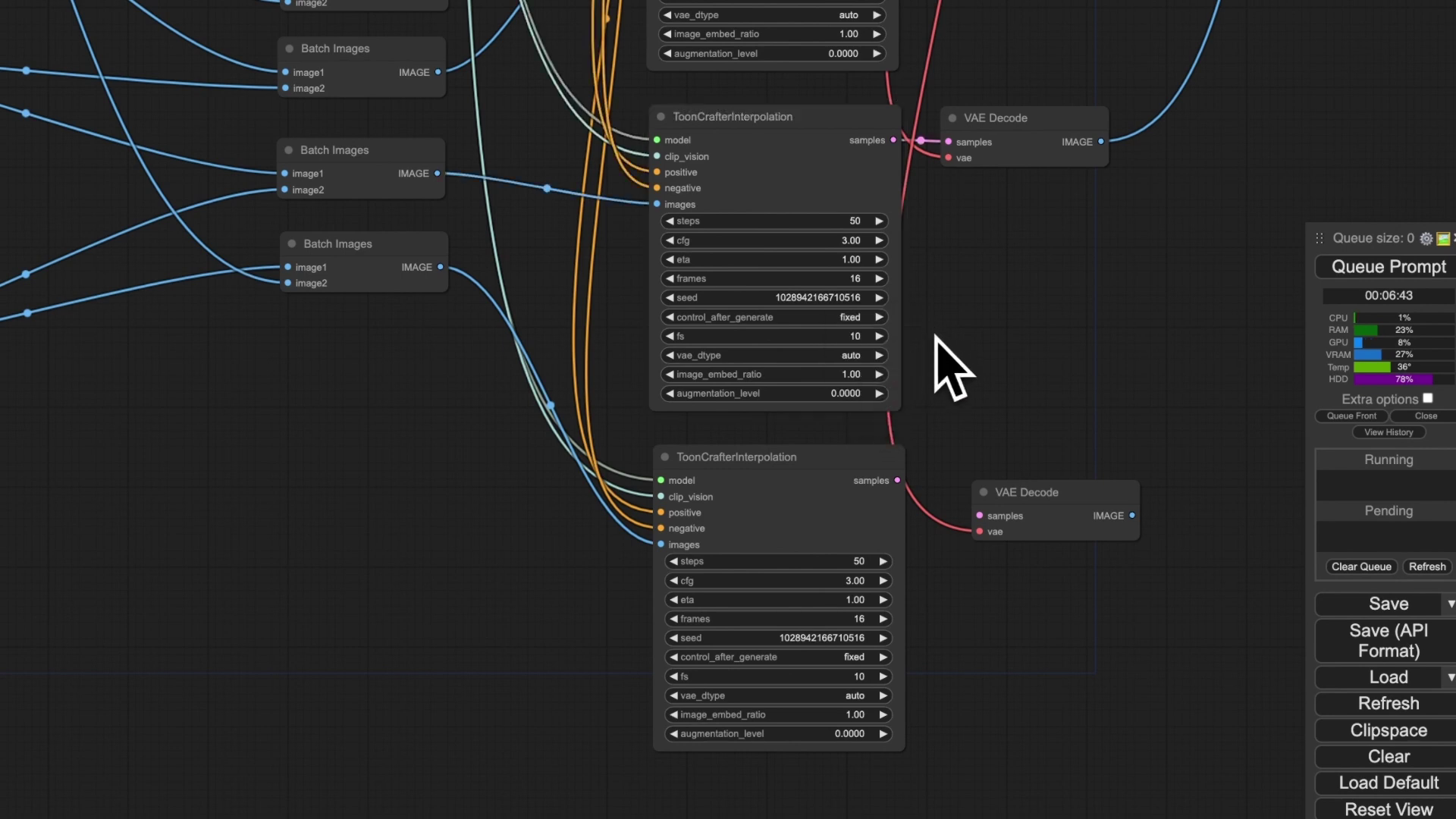
pyautogui.moveTo(936, 336); pyautogui.dragTo(850, 276)
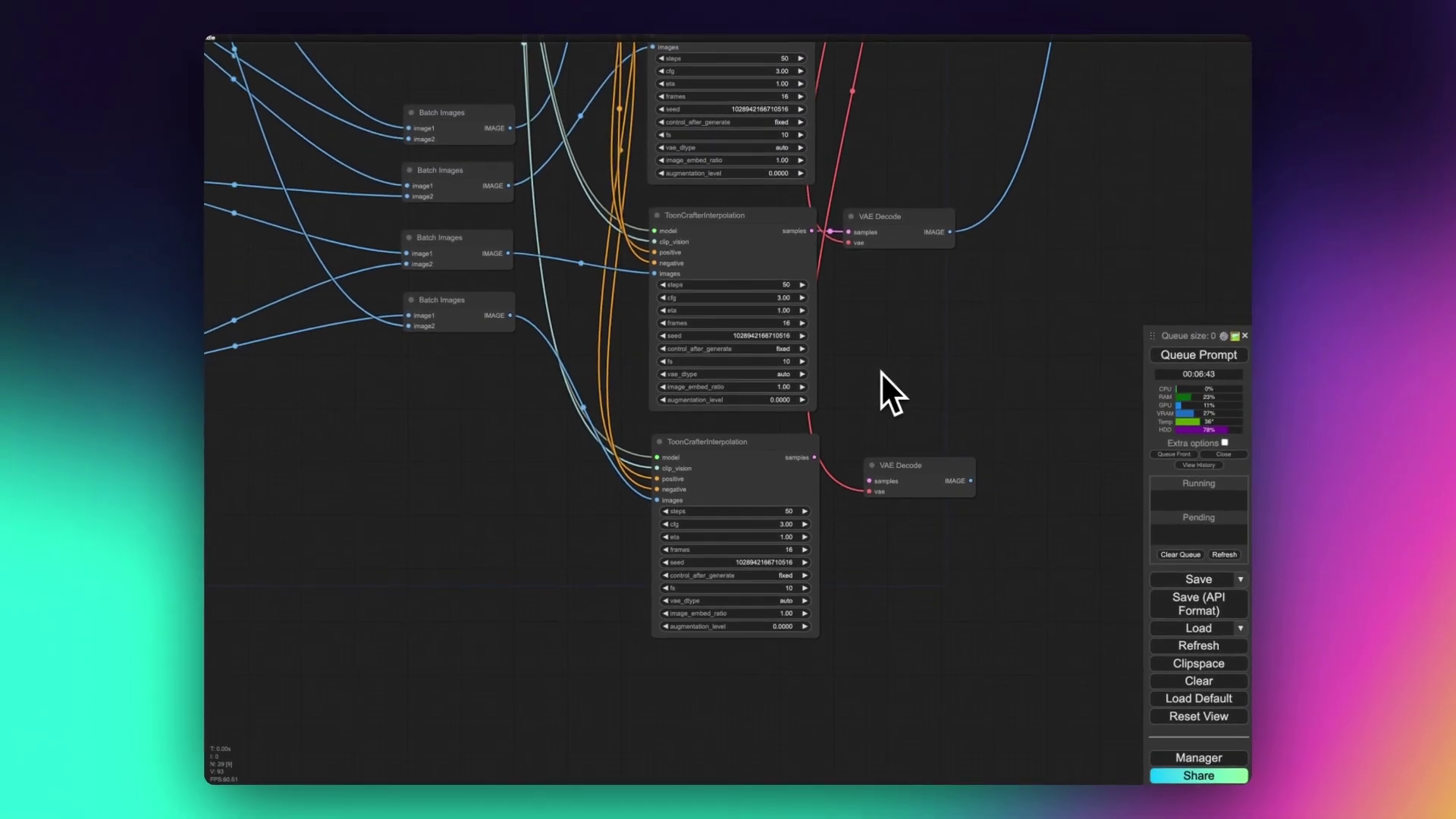
pyautogui.scroll(-5, 881, 372)
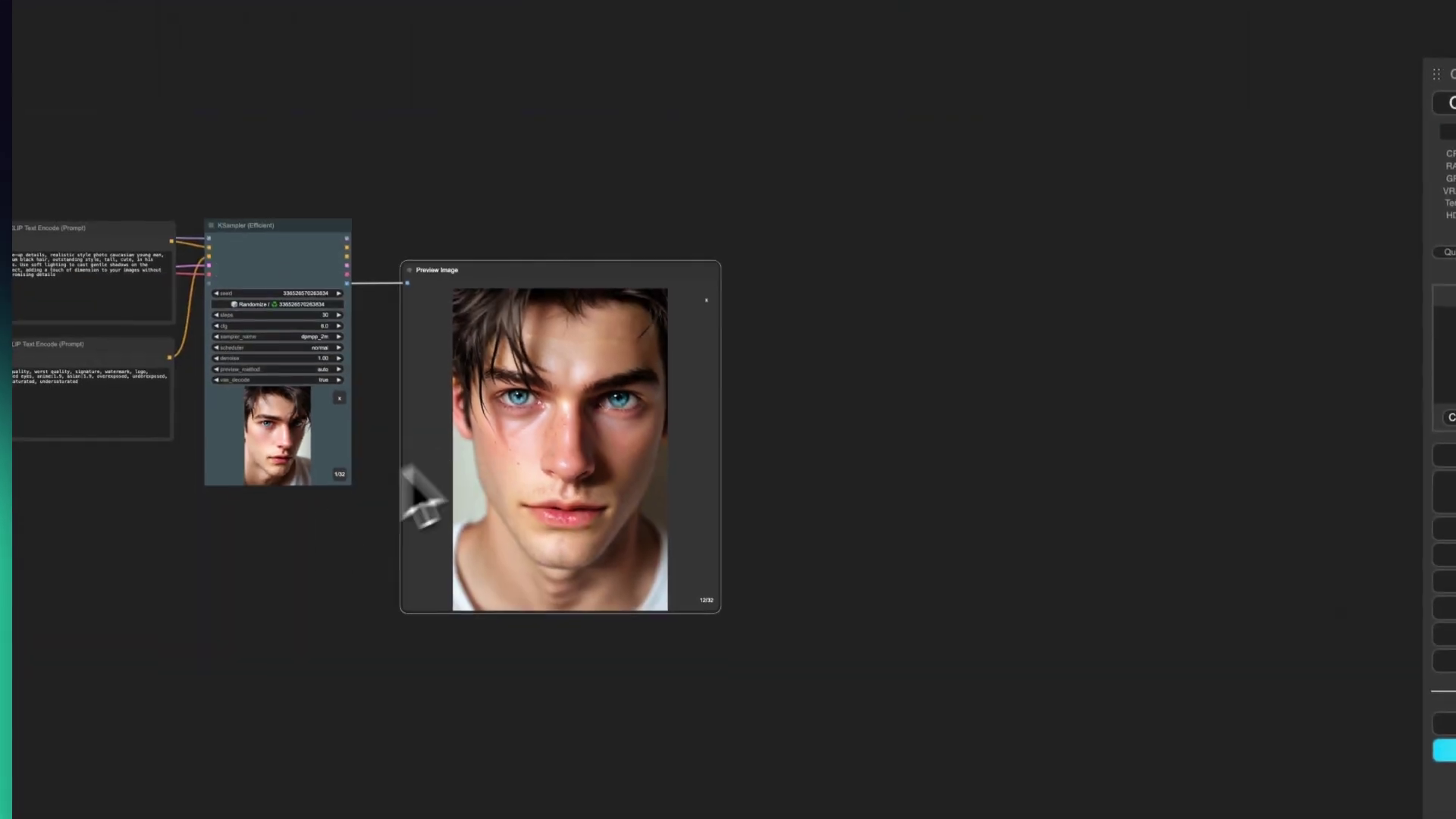
pyautogui.moveTo(1079, 573); pyautogui.dragTo(775, 547)
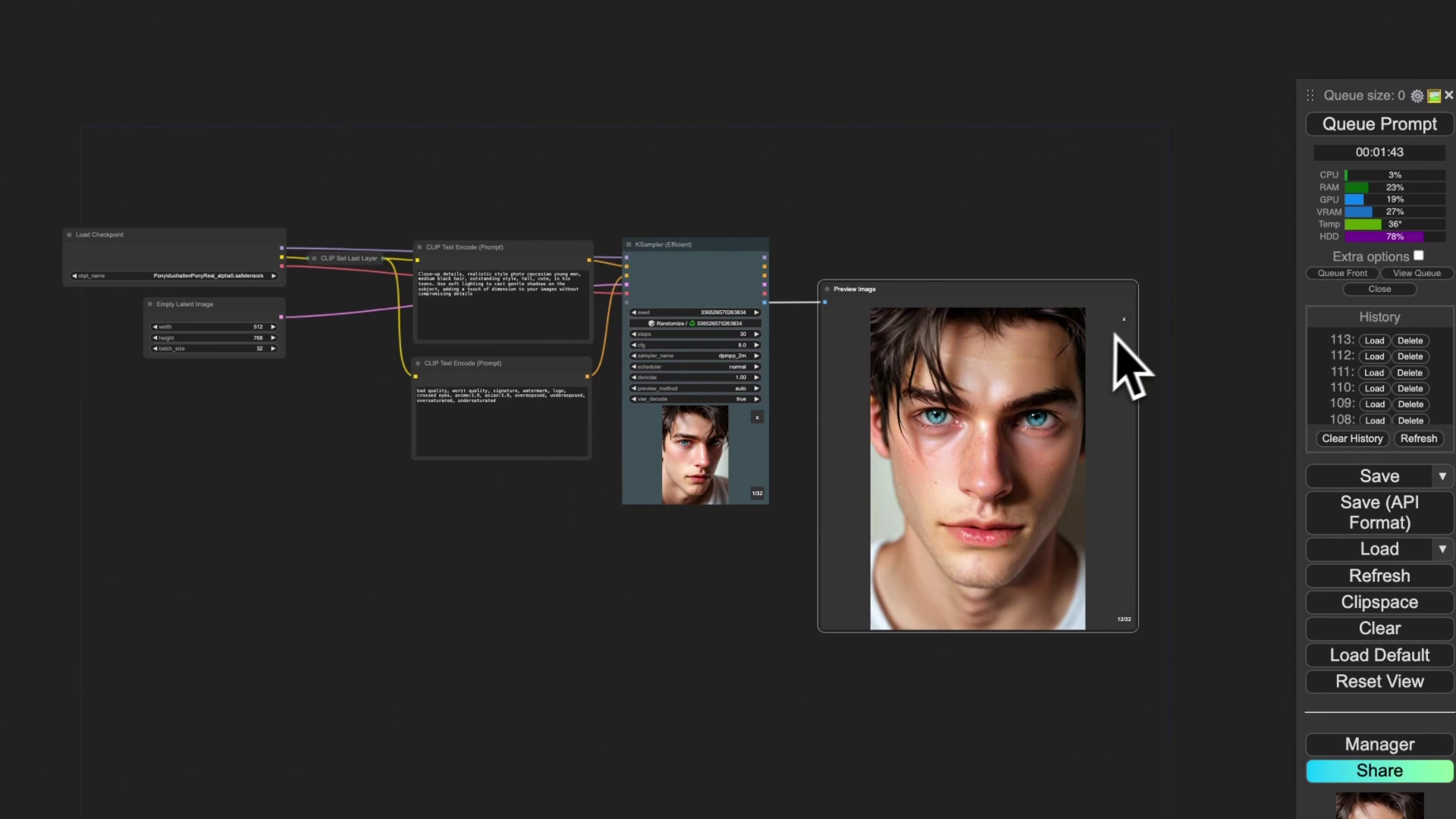
pyautogui.click(1128, 331)
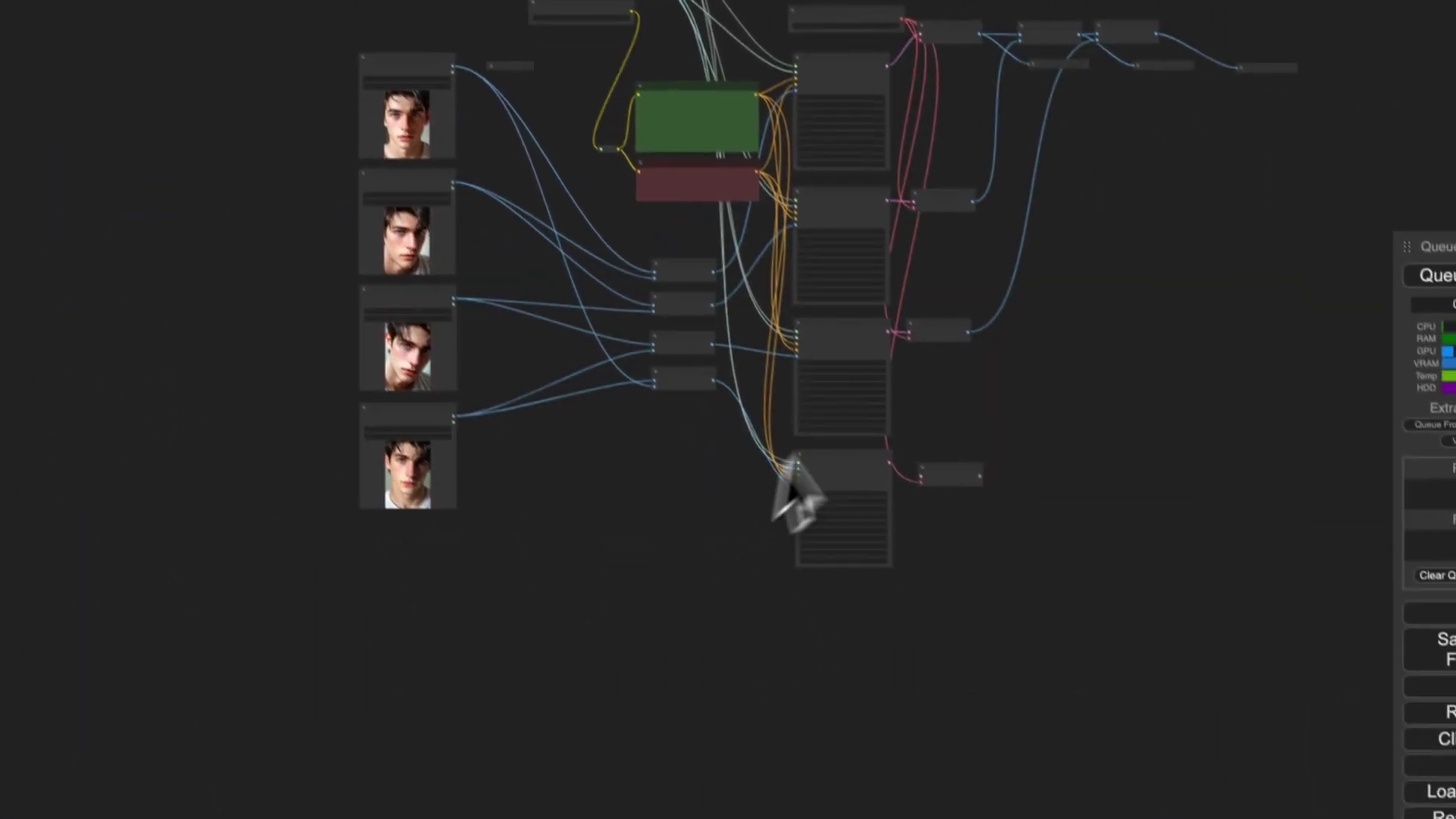
# - Connect the bottom ToonCrafterInterpolation samples output to the new VAE Decode's samples input
pyautogui.scroll(8, 607, 380)
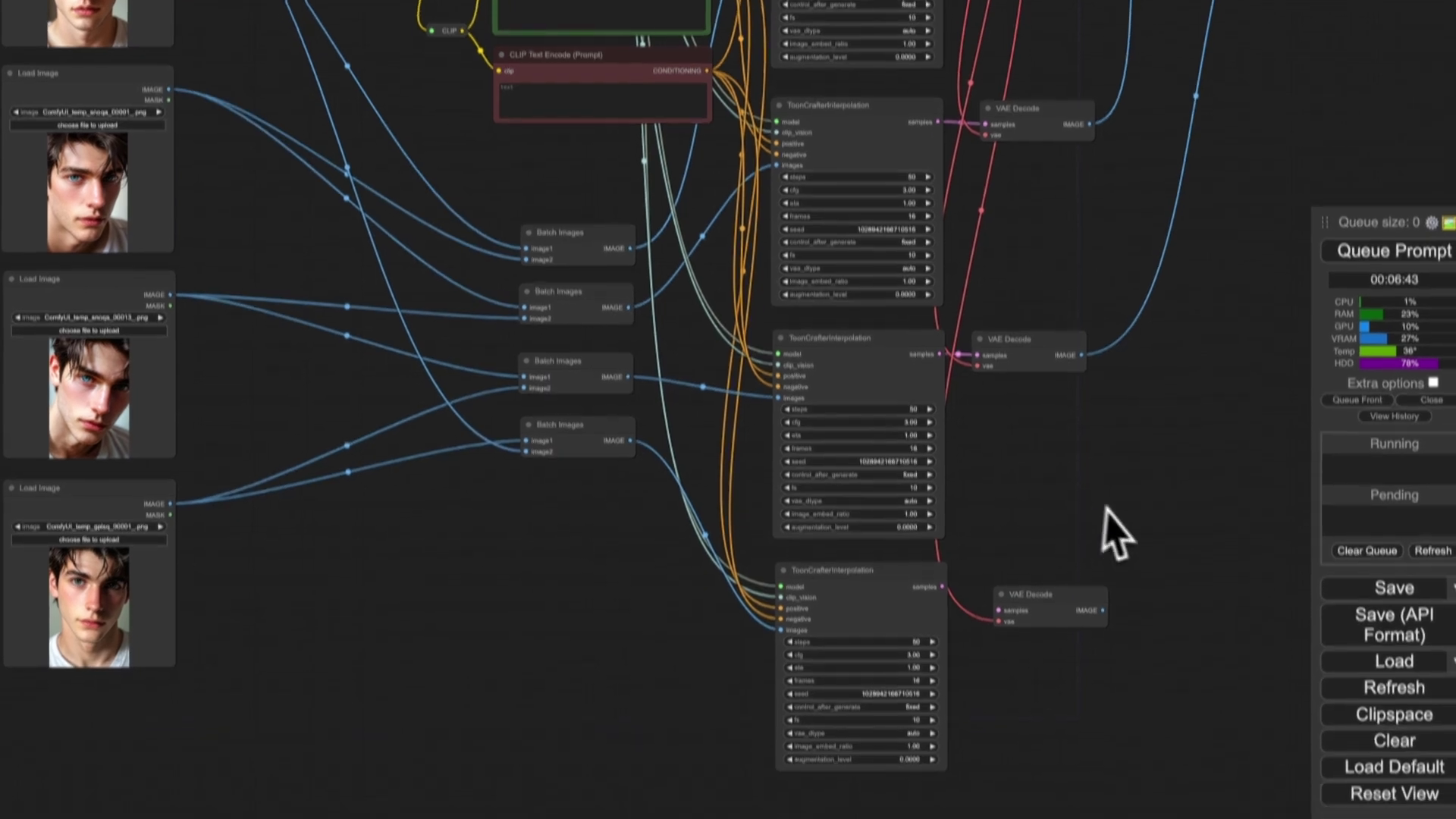
pyautogui.moveTo(1123, 539); pyautogui.dragTo(672, 582)
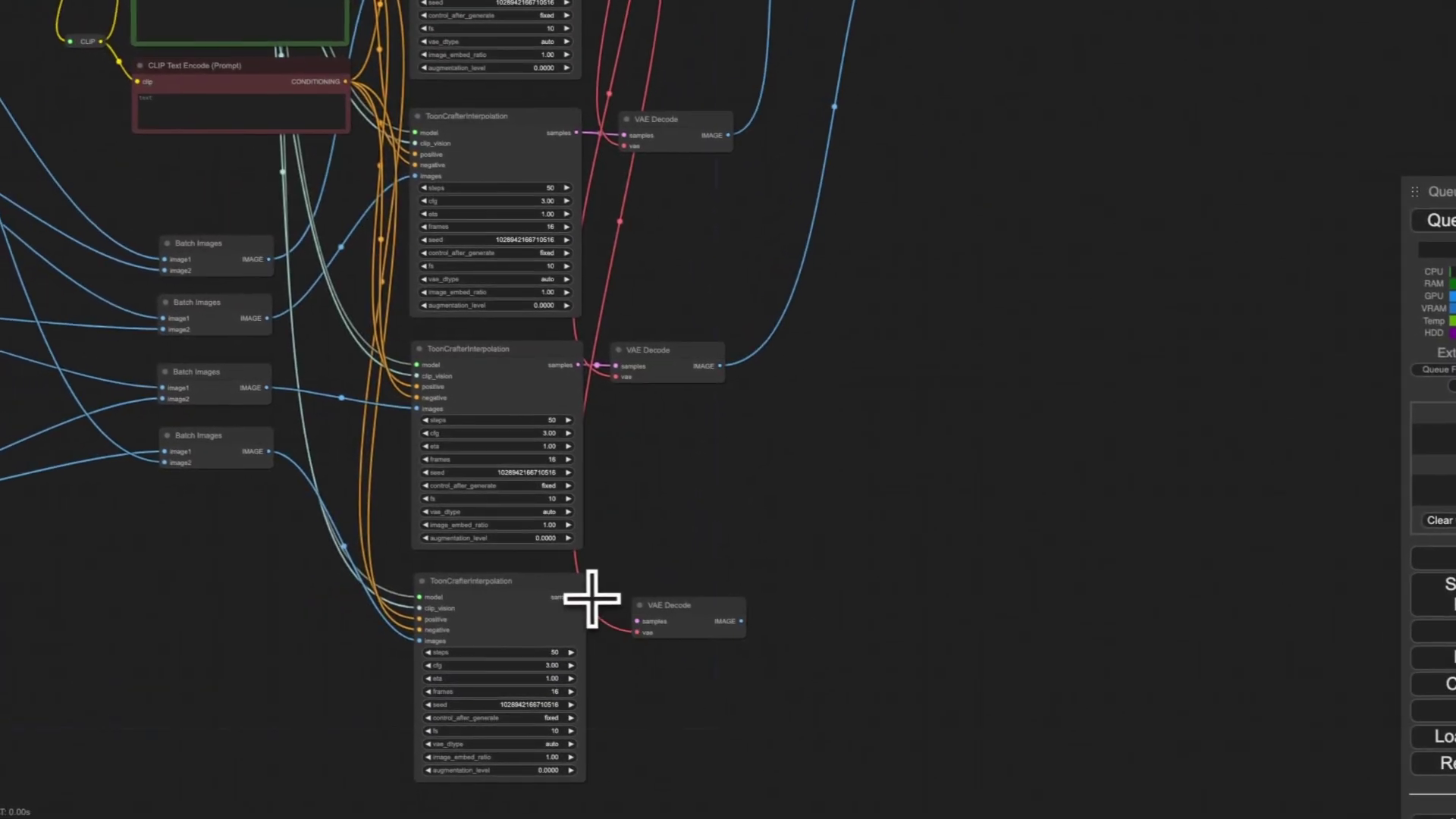
pyautogui.moveTo(588, 599); pyautogui.dragTo(650, 624)
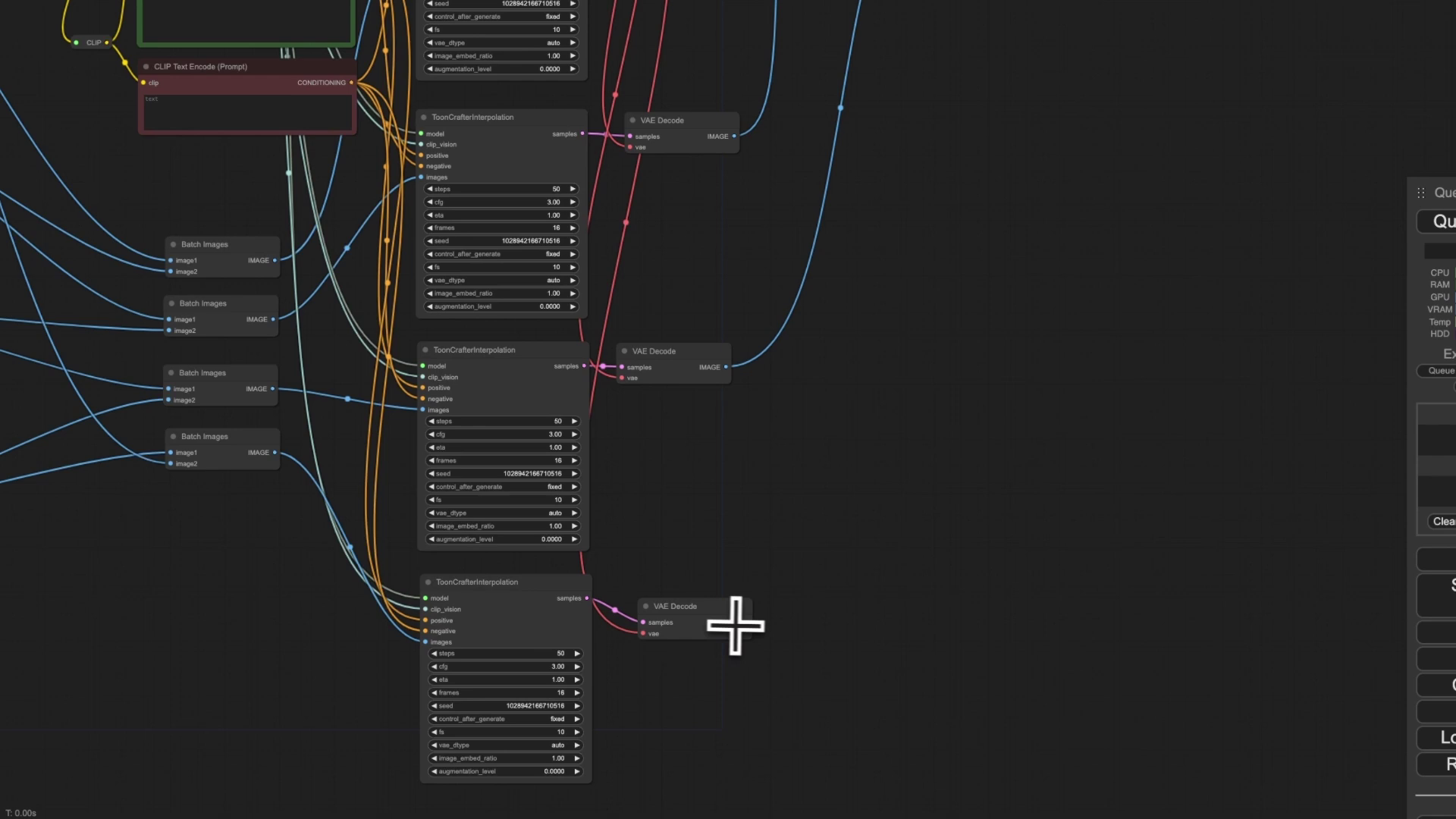
pyautogui.moveTo(783, 628); pyautogui.dragTo(600, 627)
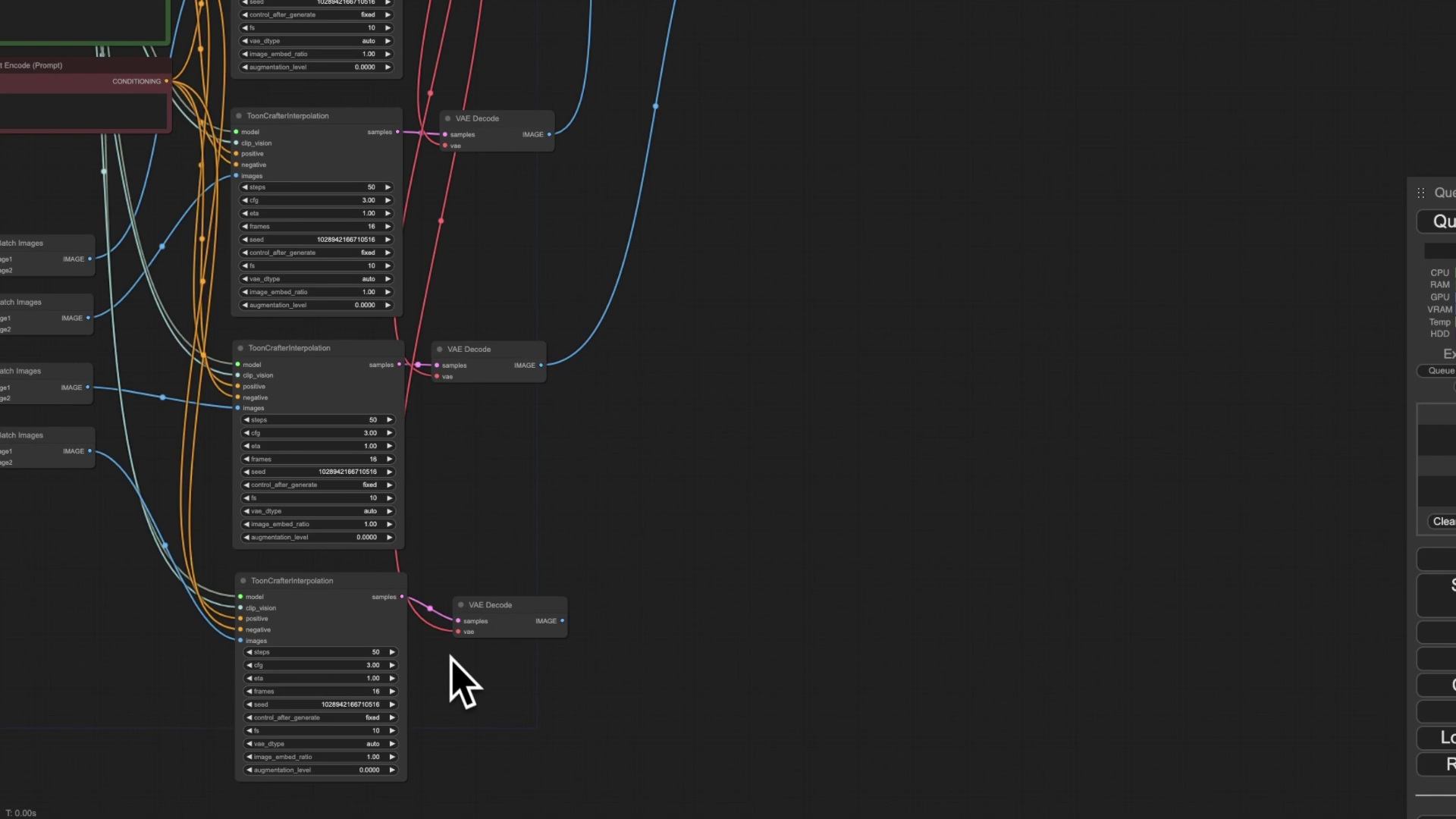
pyautogui.moveTo(452, 663); pyautogui.dragTo(450, 589)
pyautogui.scroll(10, 390, 614)
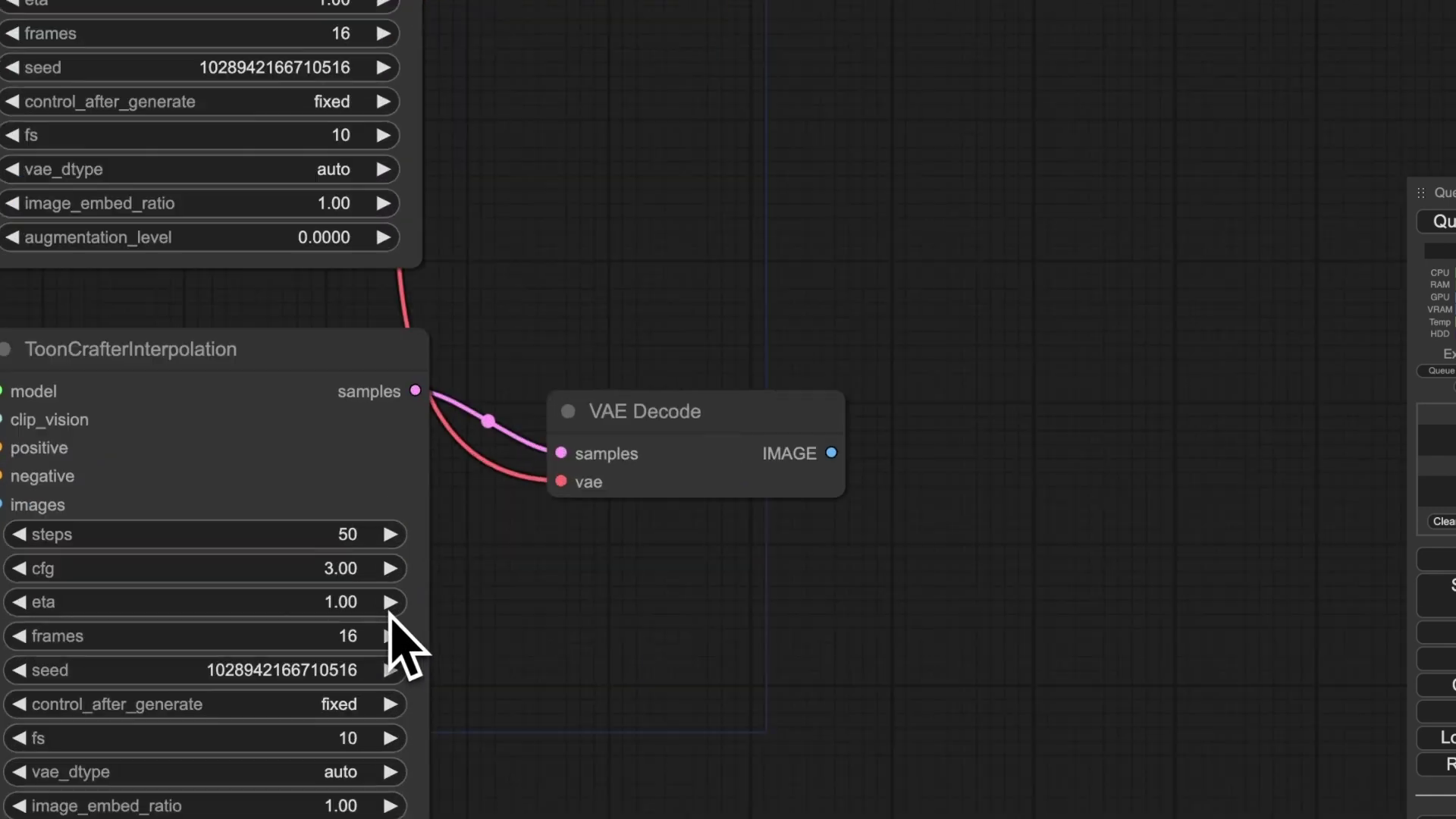
pyautogui.scroll(-10, 476, 626)
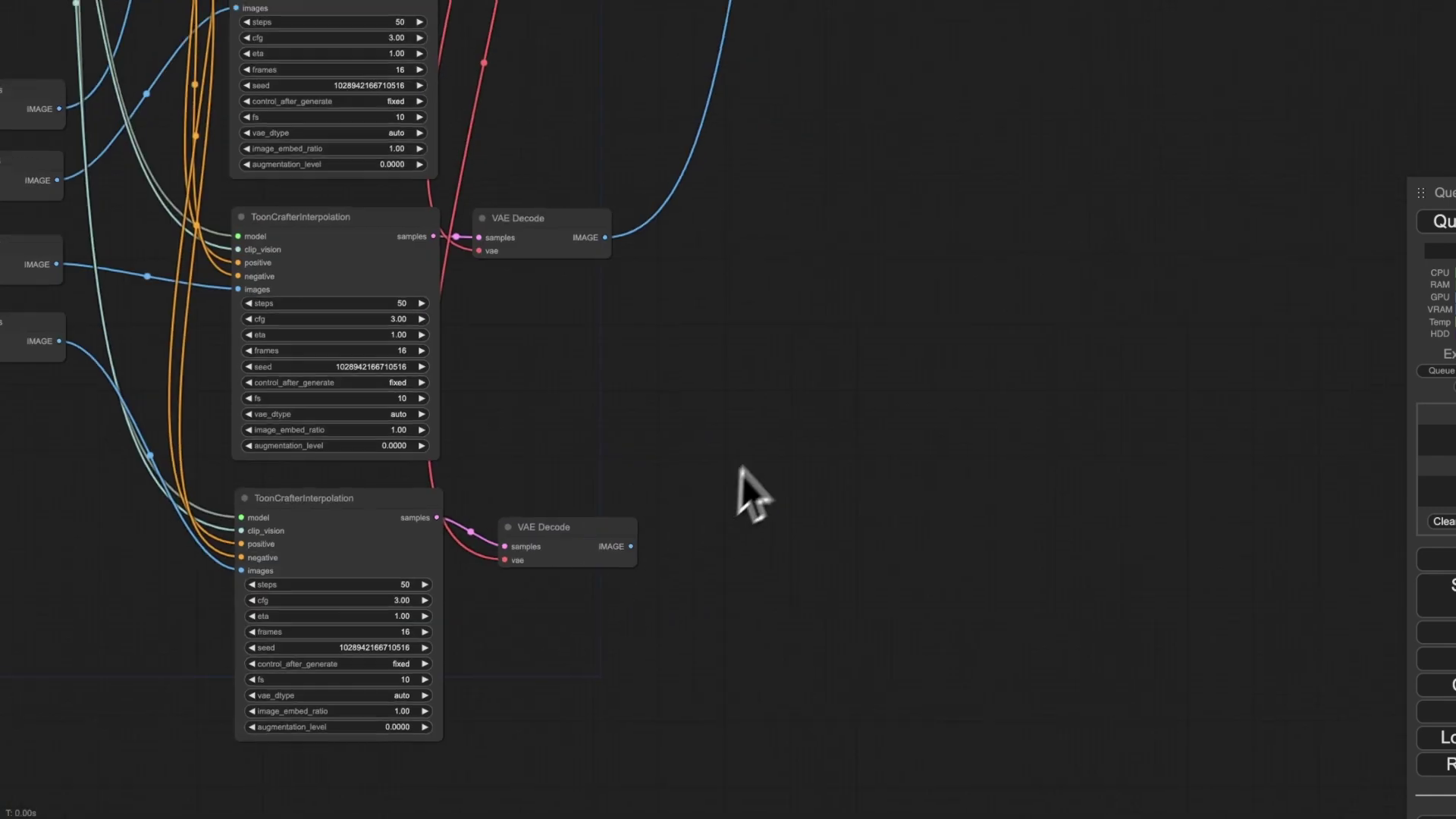
# - Duplicate a Batch Images node and link the bottom VAE Decode IMAGE into its image2
pyautogui.moveTo(689, 394); pyautogui.dragTo(639, 422)
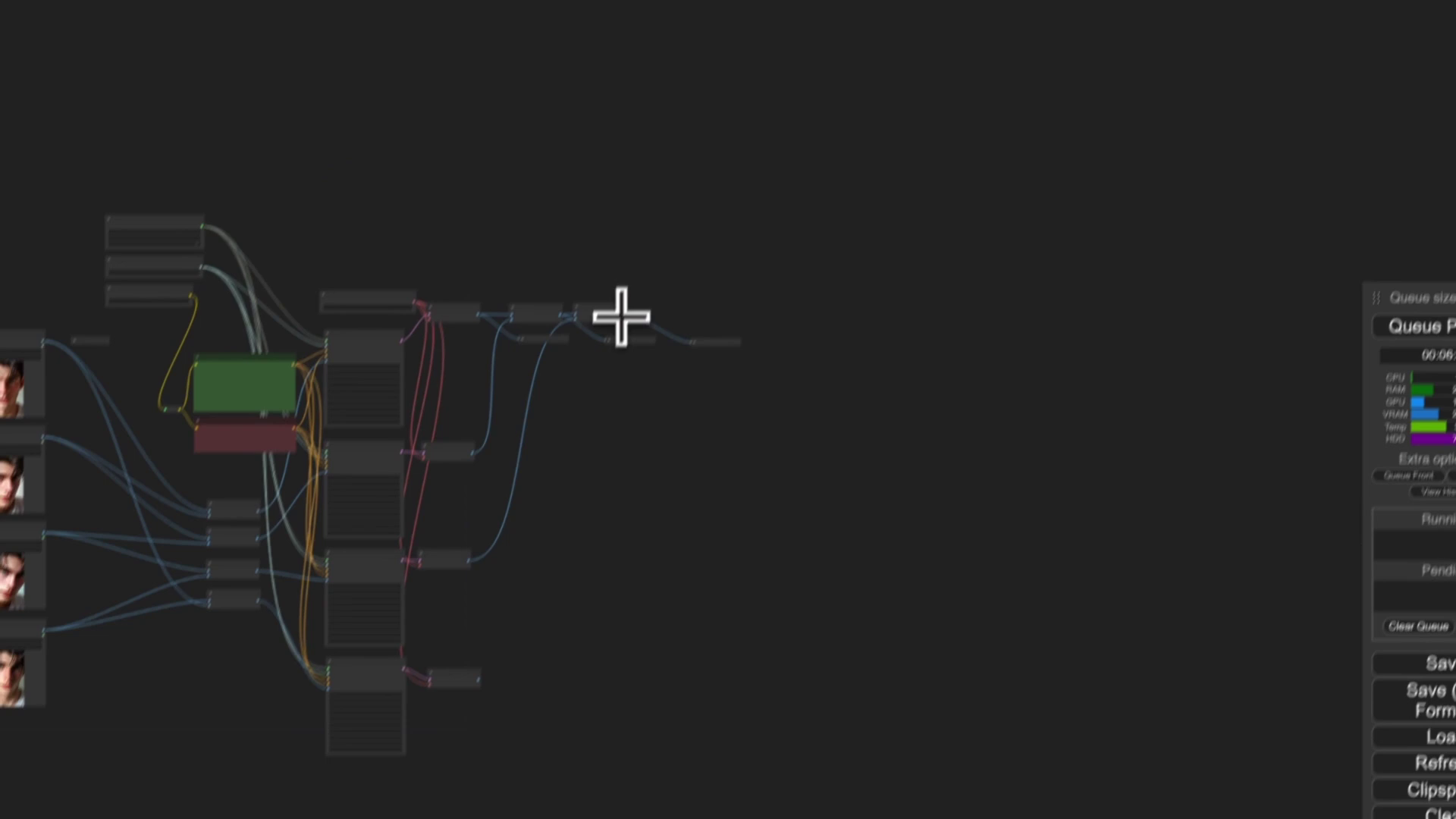
pyautogui.scroll(18, 666, 213)
pyautogui.moveTo(550, 360); pyautogui.dragTo(598, 352)
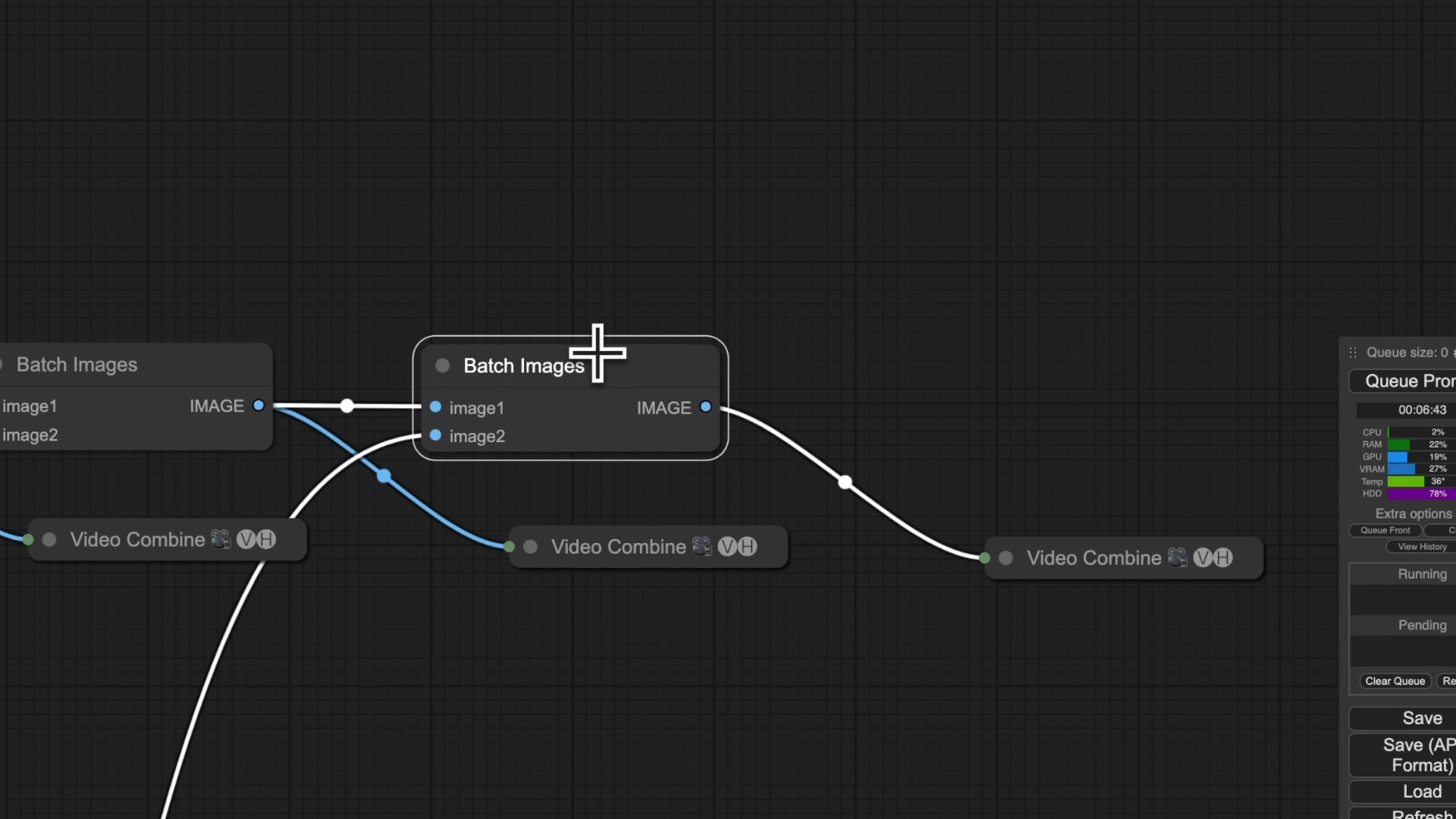
pyautogui.keyDown('alt'); pyautogui.moveTo(597, 353); pyautogui.dragTo(1056, 300); pyautogui.keyUp('alt')
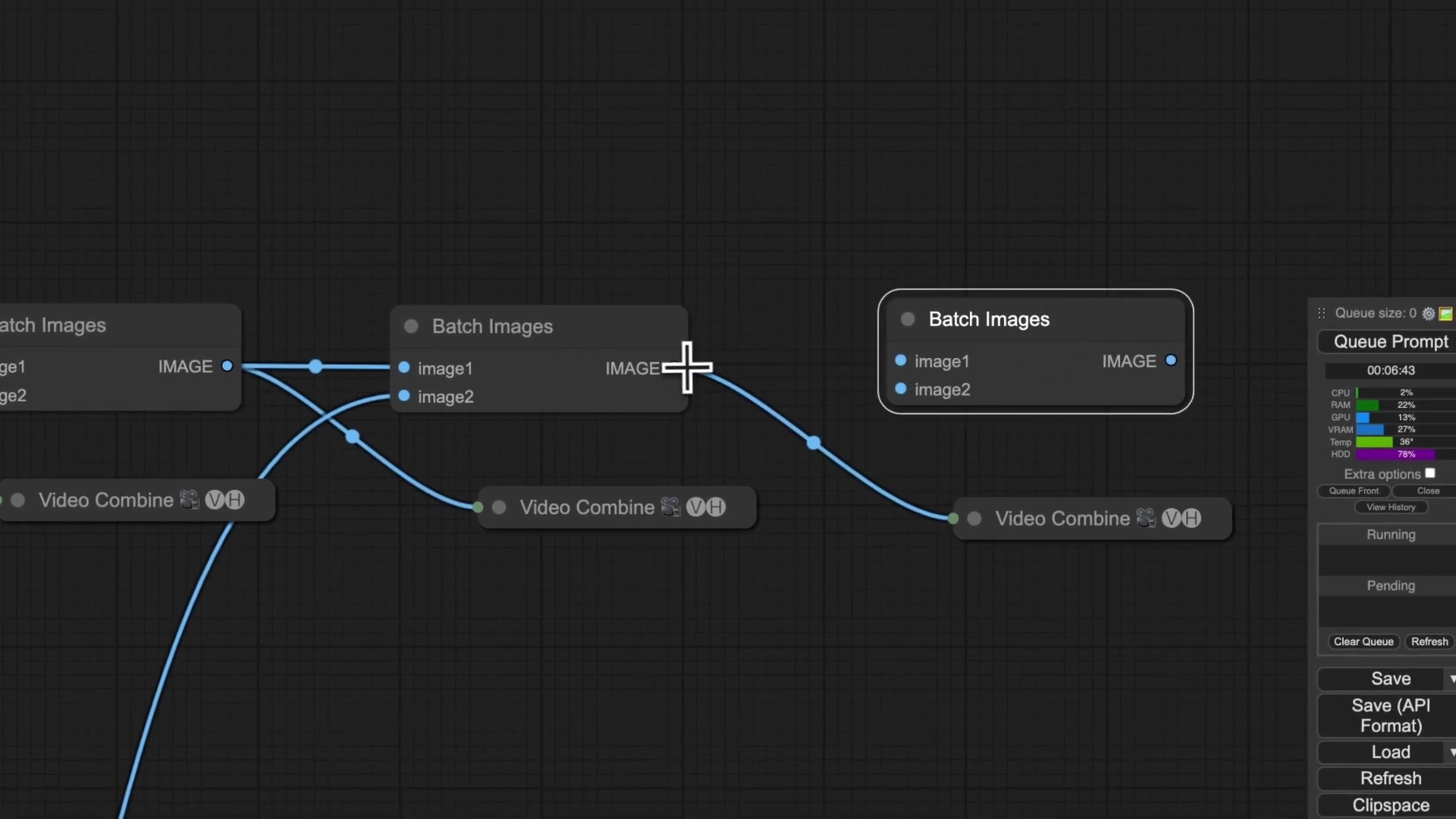
pyautogui.scroll(-11, 908, 359)
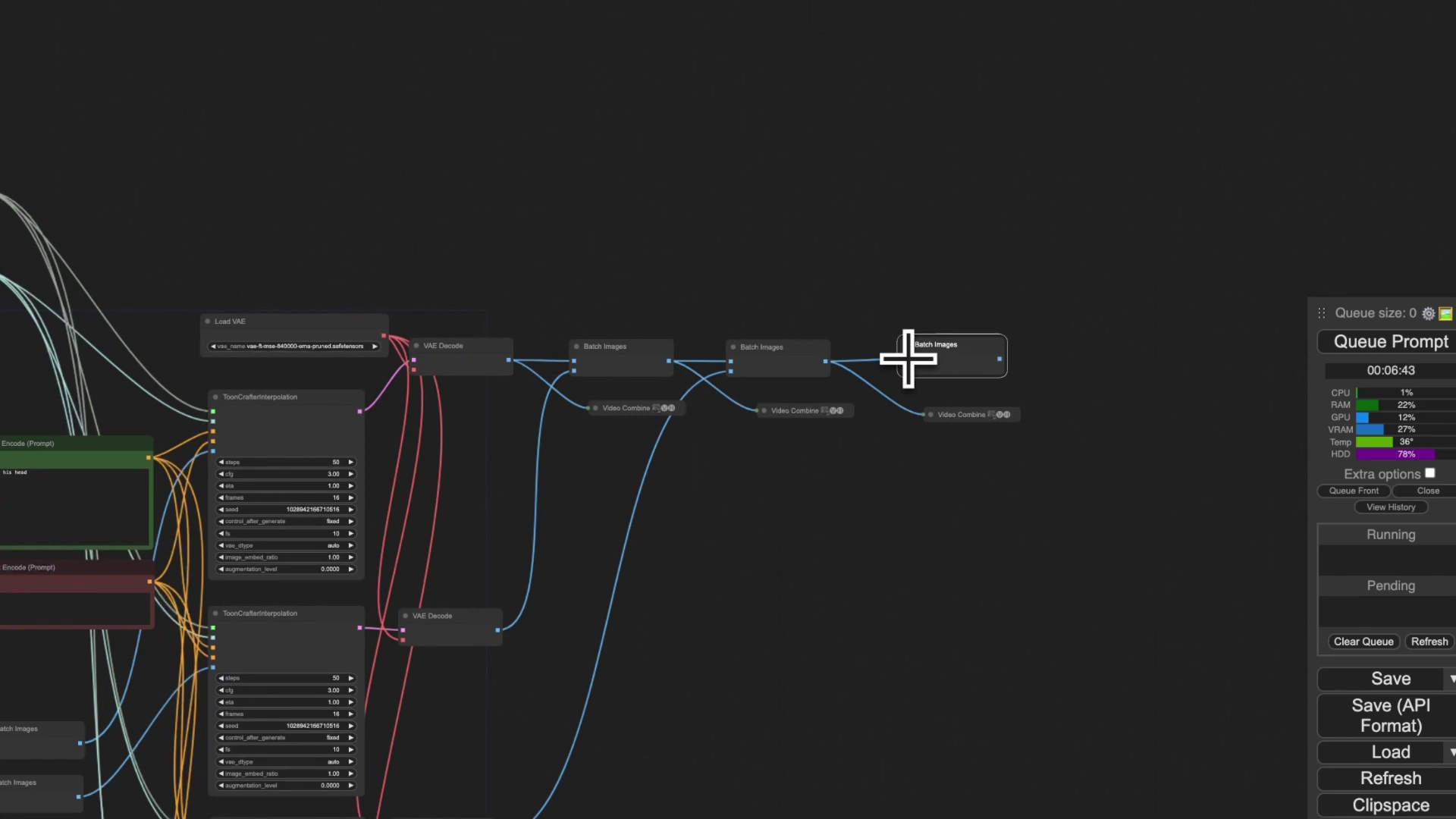
pyautogui.moveTo(875, 605); pyautogui.dragTo(859, 208)
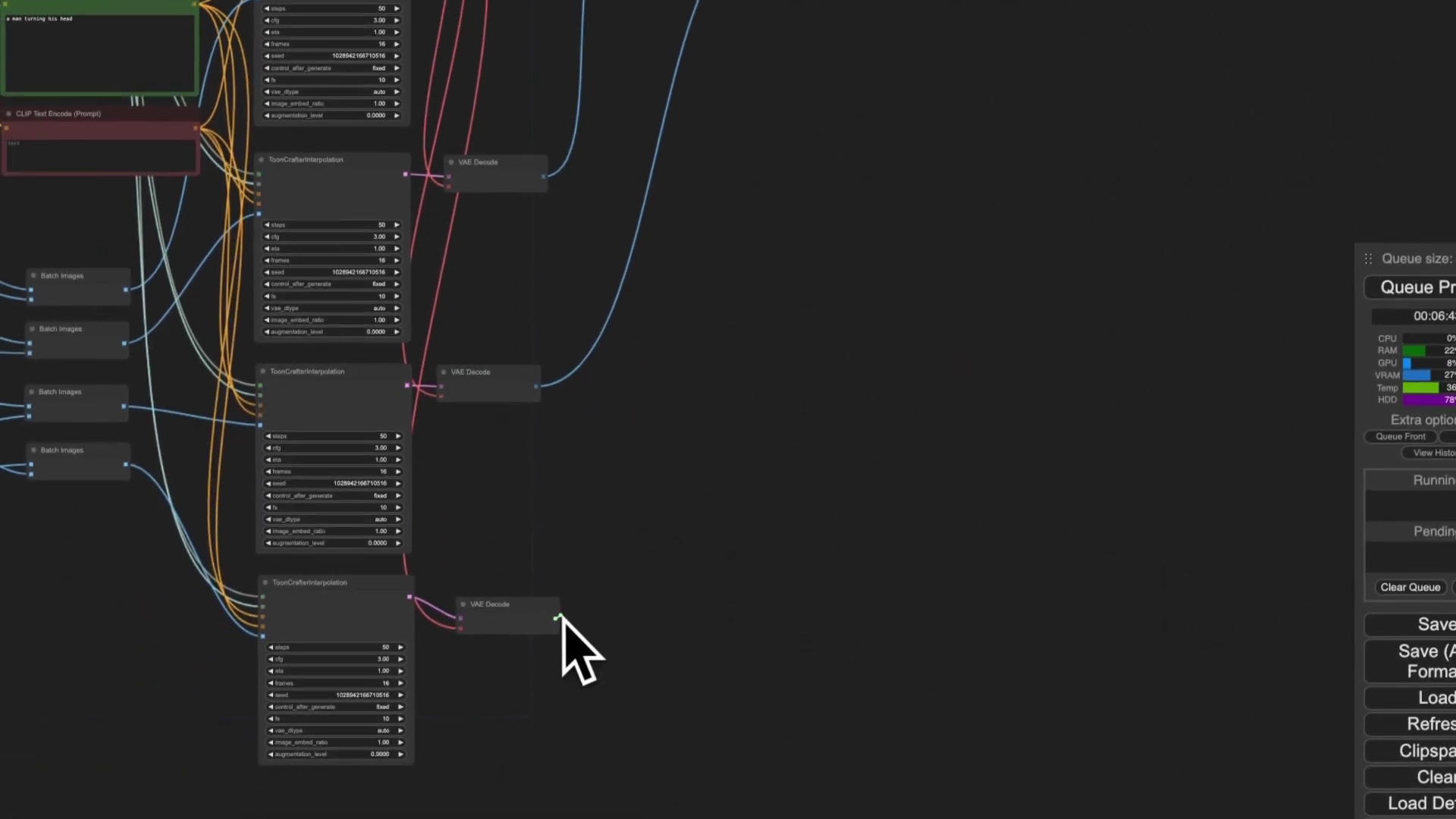
pyautogui.moveTo(550, 645); pyautogui.dragTo(910, 143)
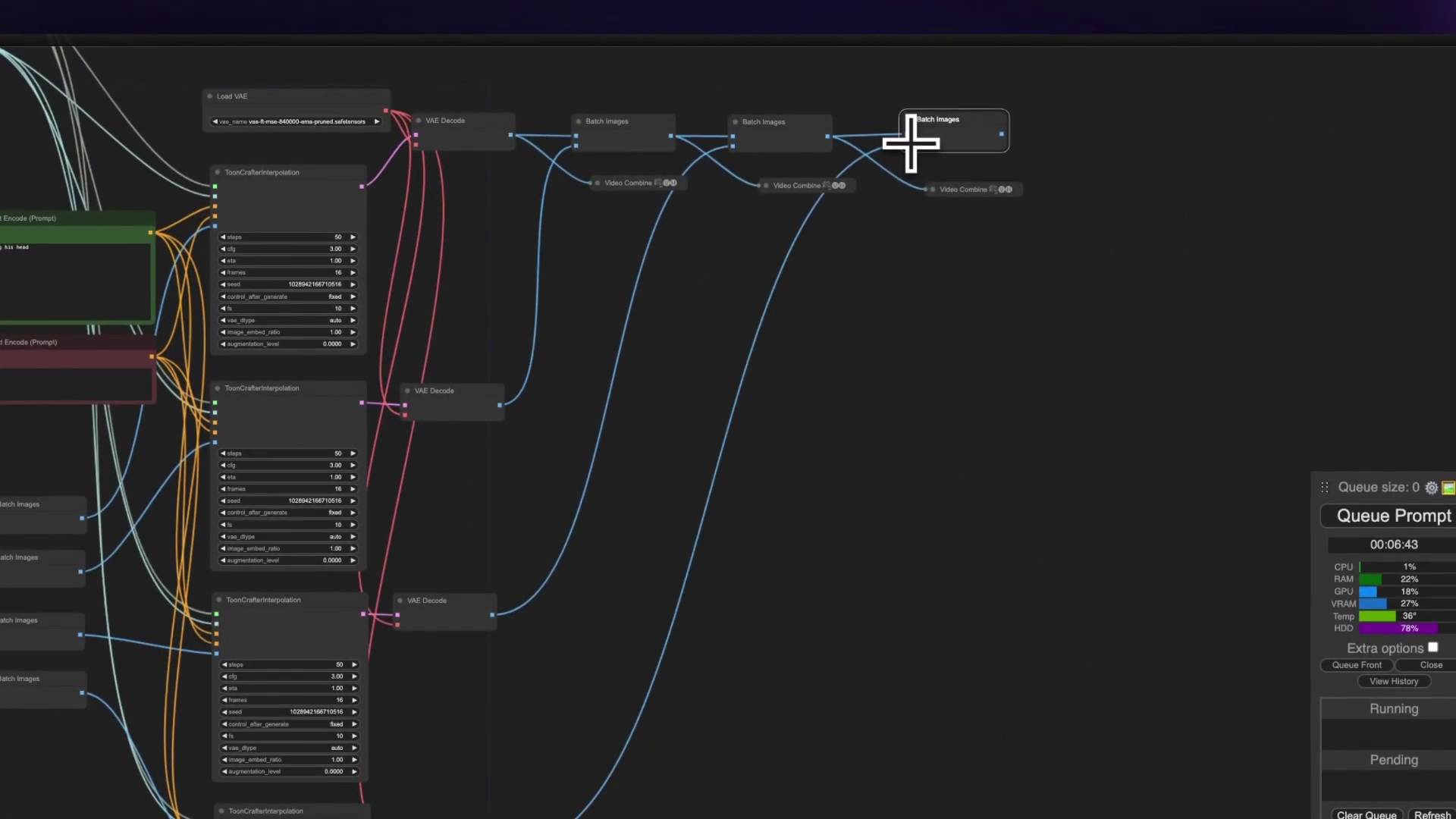
# - Duplicate a Video Combine node and feed the new Batch Images output into it
pyautogui.moveTo(1059, 164); pyautogui.dragTo(739, 260)
pyautogui.scroll(8, 738, 260)
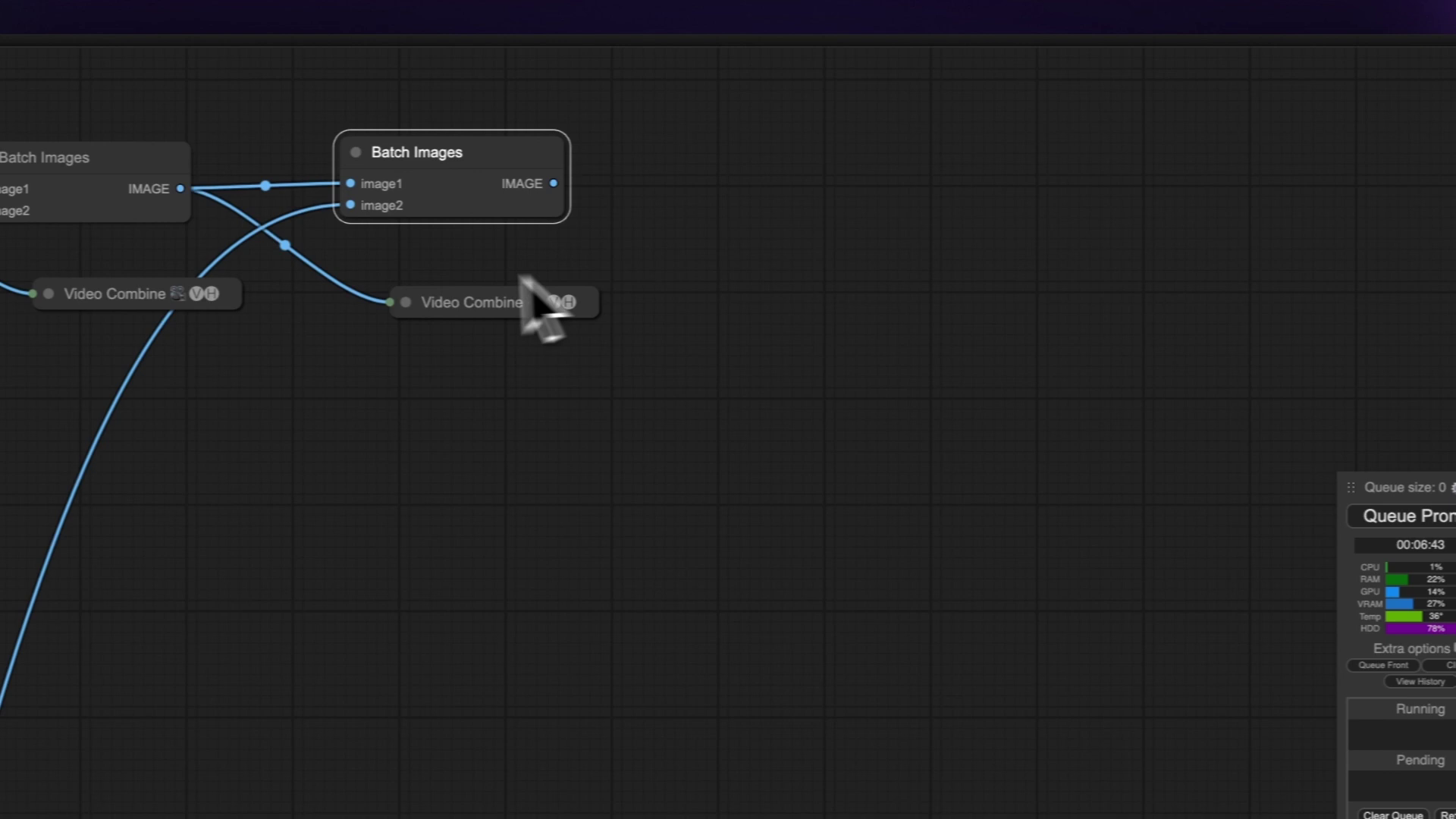
pyautogui.click(431, 299)
pyautogui.keyDown('alt'); pyautogui.moveTo(453, 298); pyautogui.dragTo(837, 299); pyautogui.keyUp('alt')
pyautogui.click(425, 303)
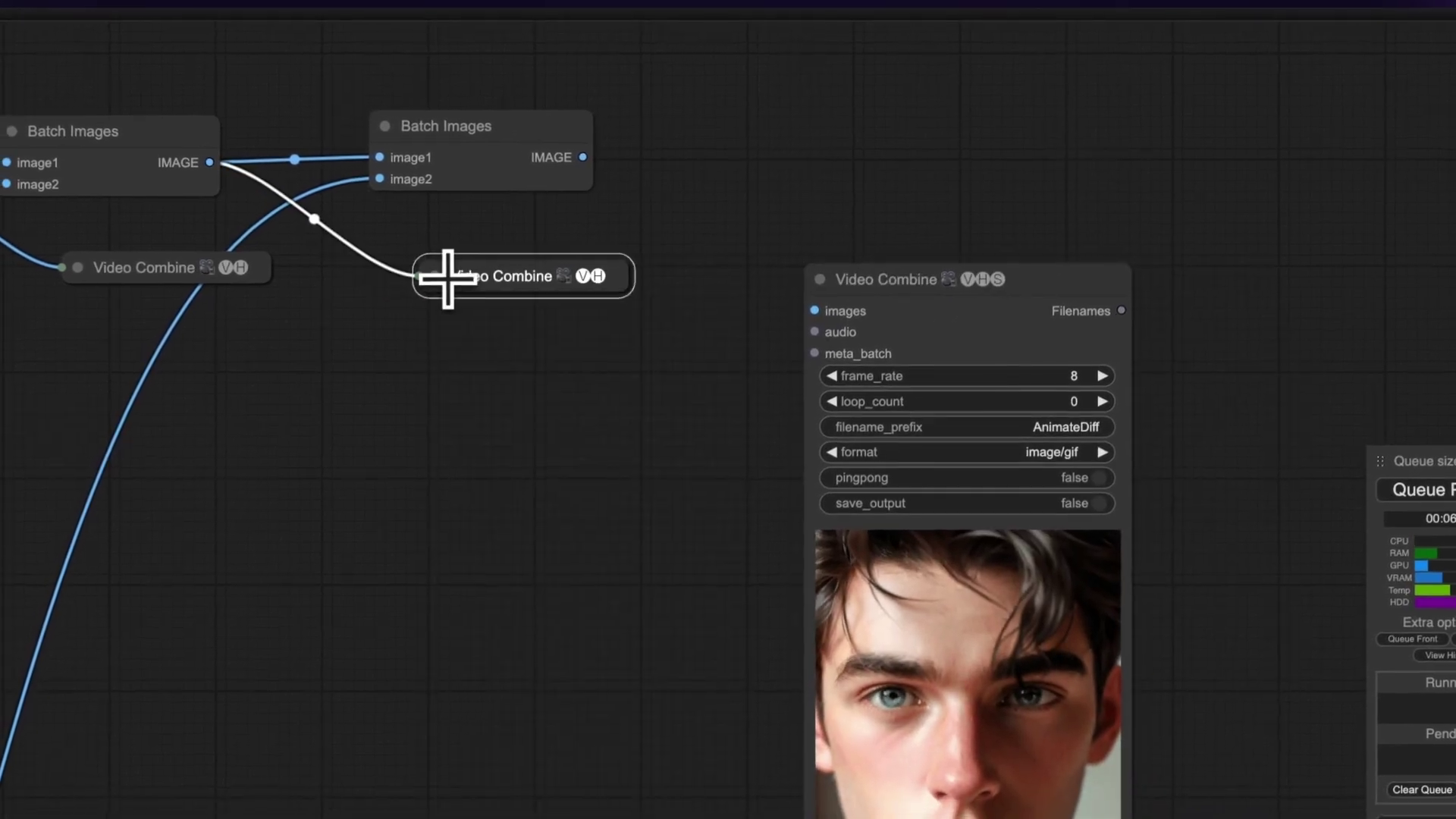
pyautogui.moveTo(584, 154); pyautogui.dragTo(596, 163)
pyautogui.moveTo(866, 288); pyautogui.dragTo(870, 312)
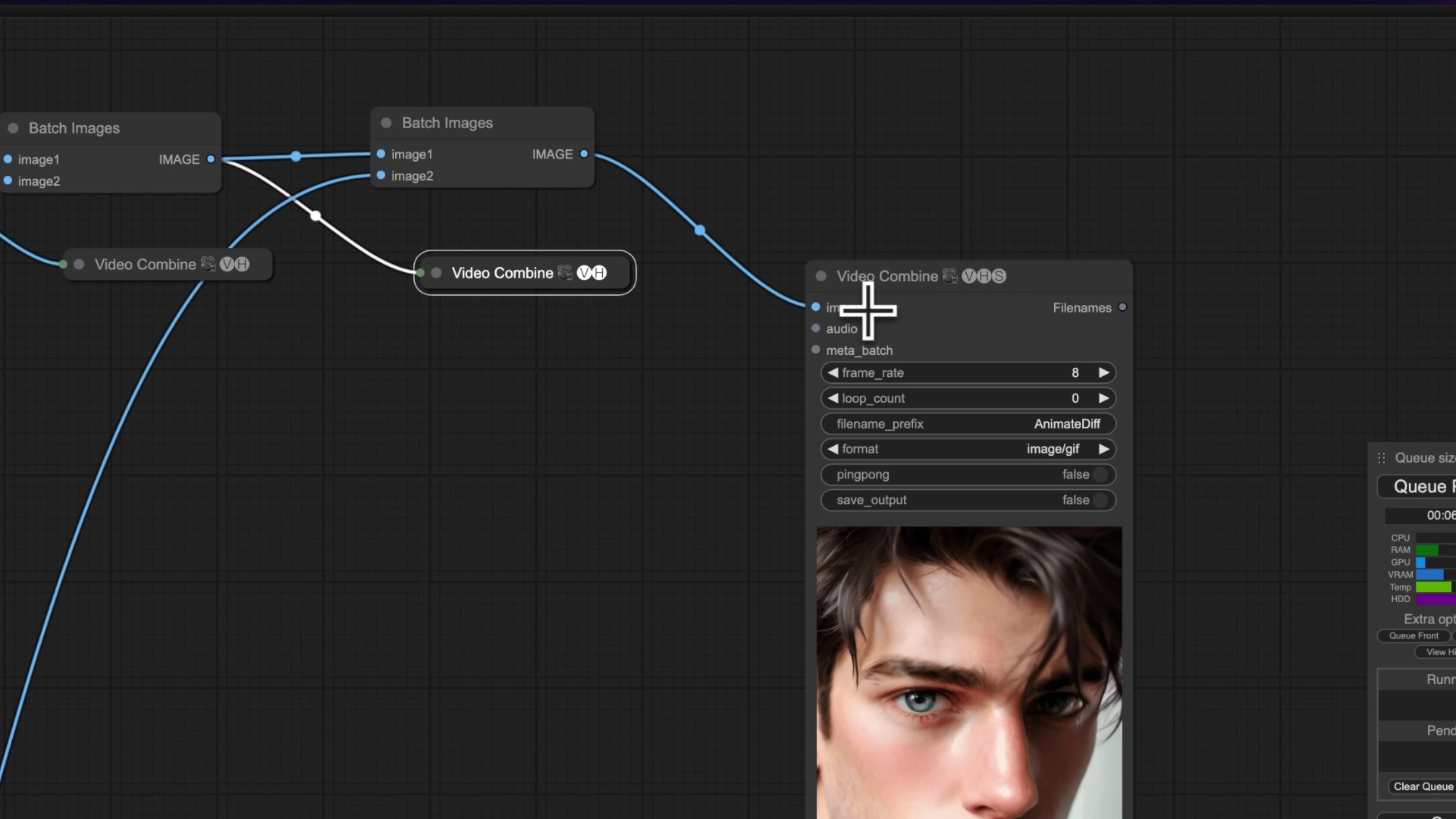
pyautogui.click(819, 275)
pyautogui.scroll(-5, 810, 425)
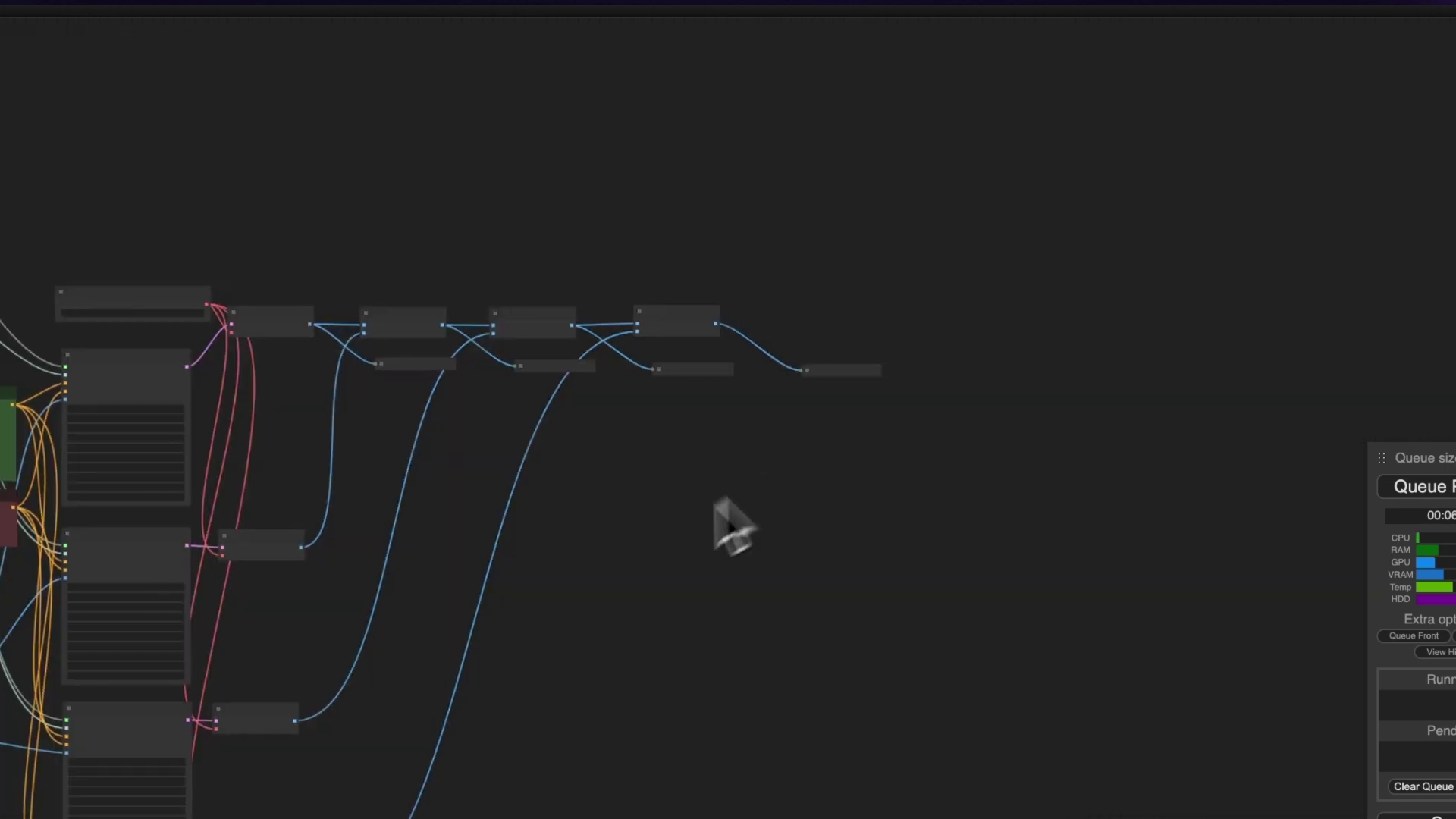
pyautogui.moveTo(735, 509); pyautogui.dragTo(1236, 508)
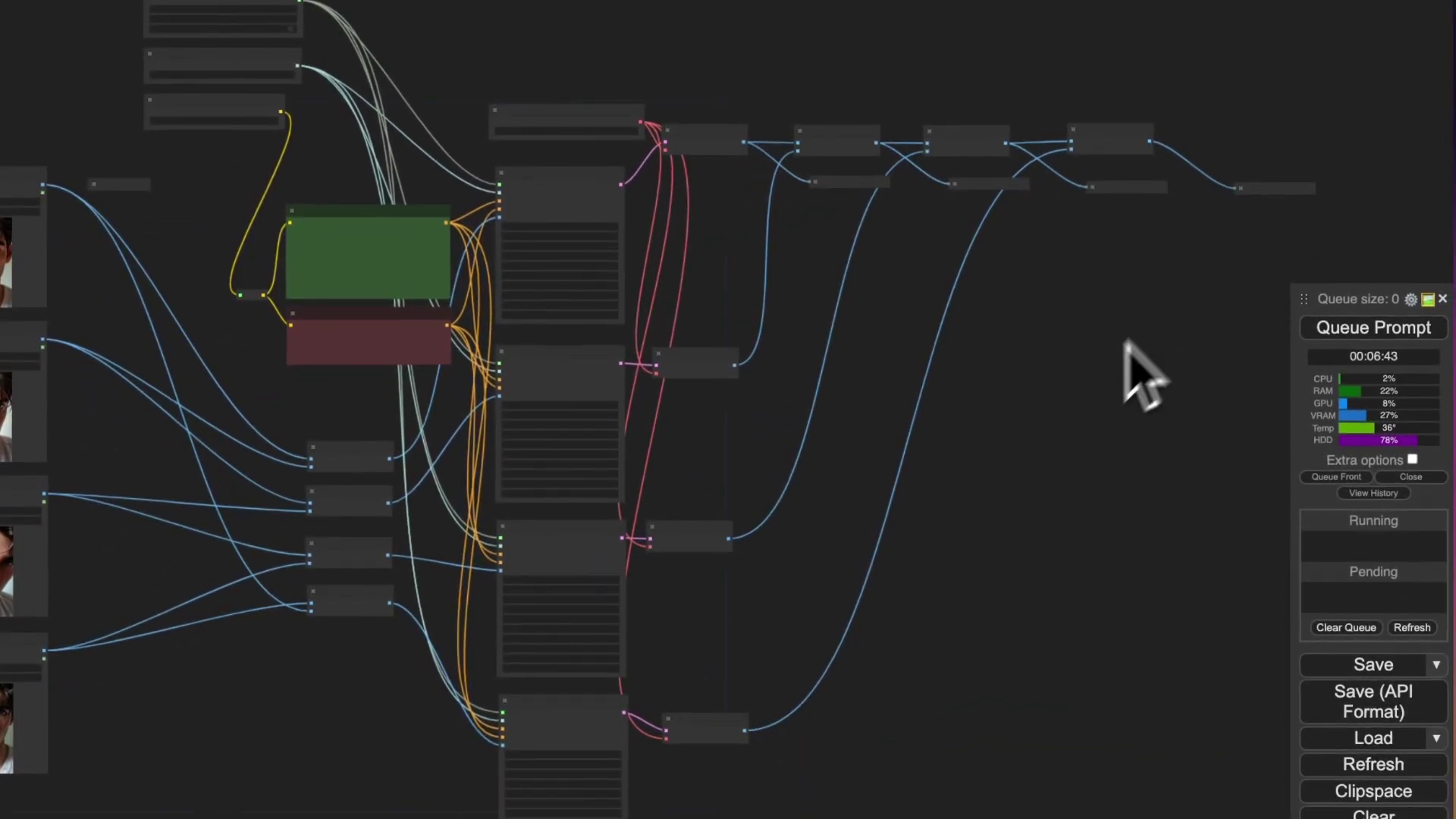
pyautogui.moveTo(1000, 500); pyautogui.dragTo(1151, 410)
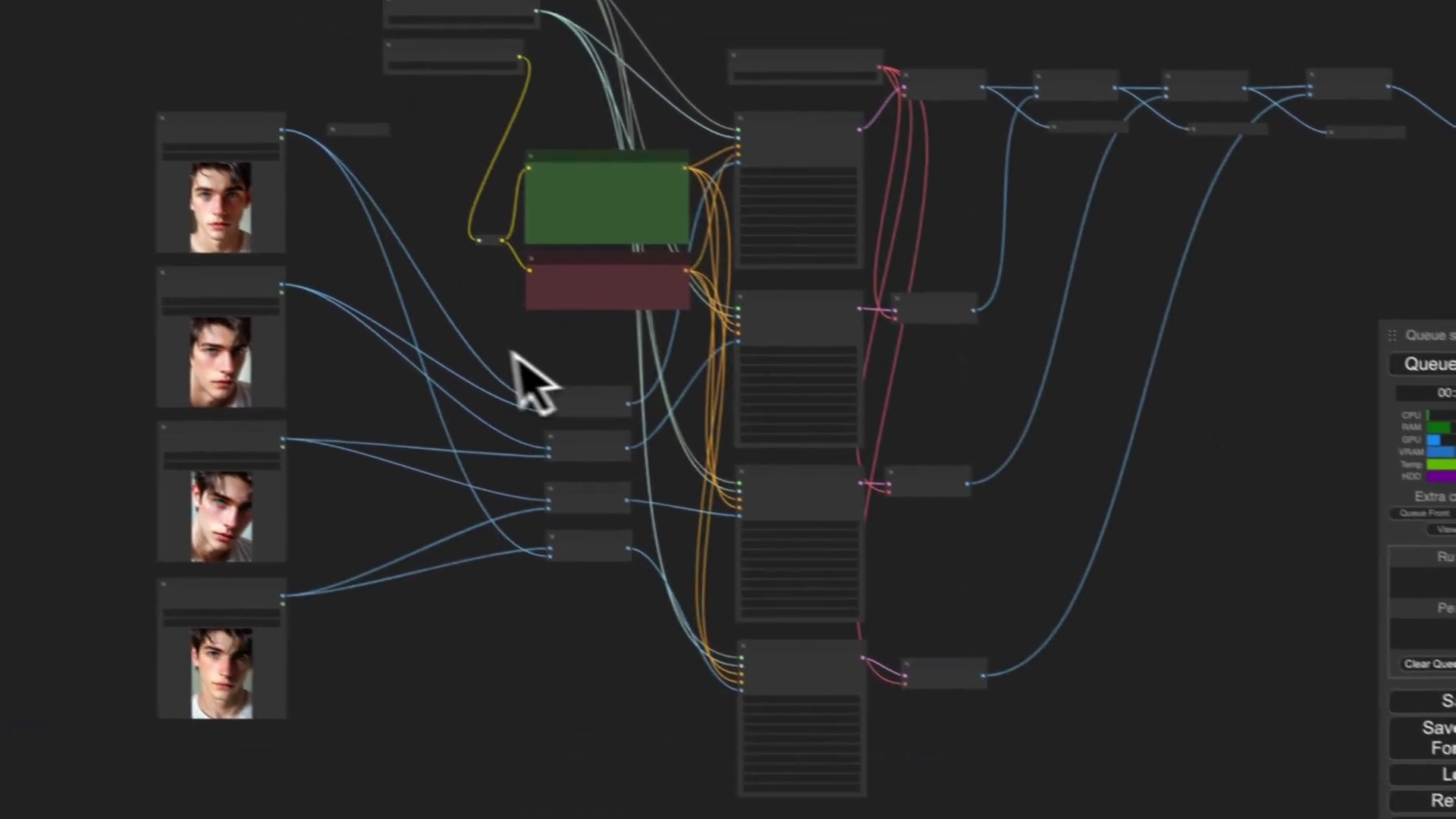
pyautogui.moveTo(371, 266); pyautogui.dragTo(453, 318)
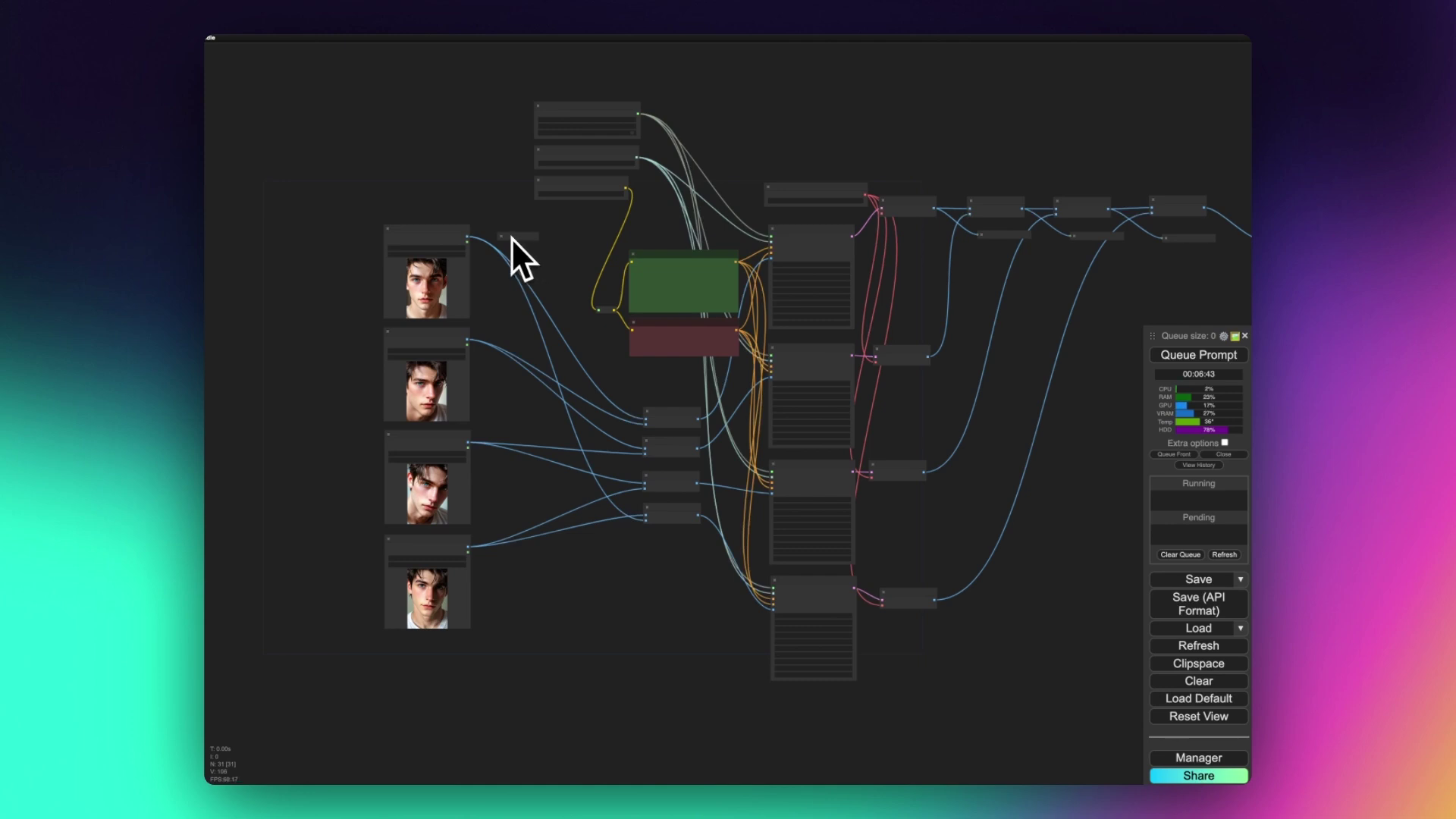
pyautogui.scroll(10, 511, 238)
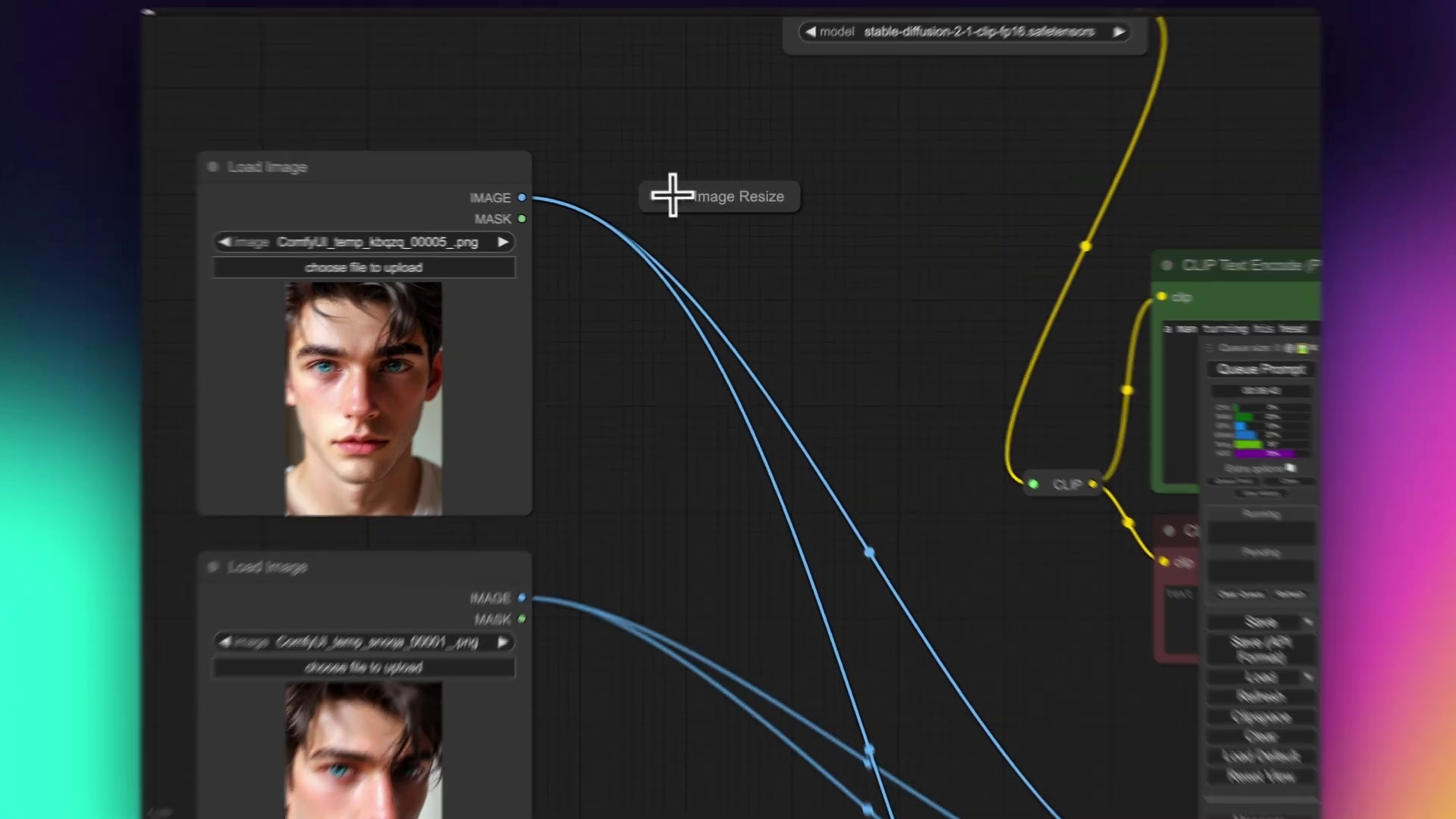
pyautogui.click(662, 201)
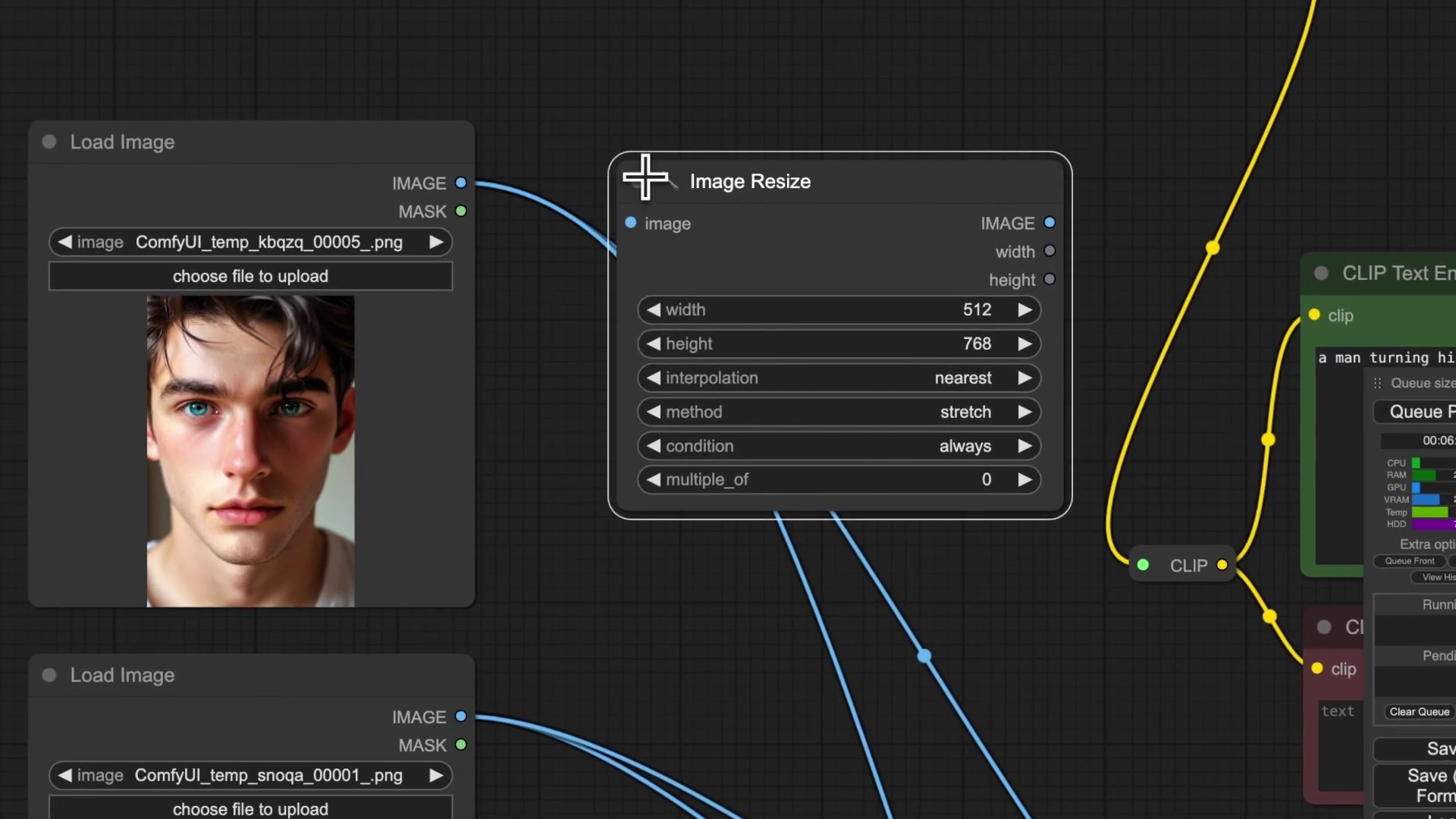
pyautogui.click(644, 177)
pyautogui.scroll(-13, 644, 176)
pyautogui.moveTo(766, 649); pyautogui.dragTo(464, 615)
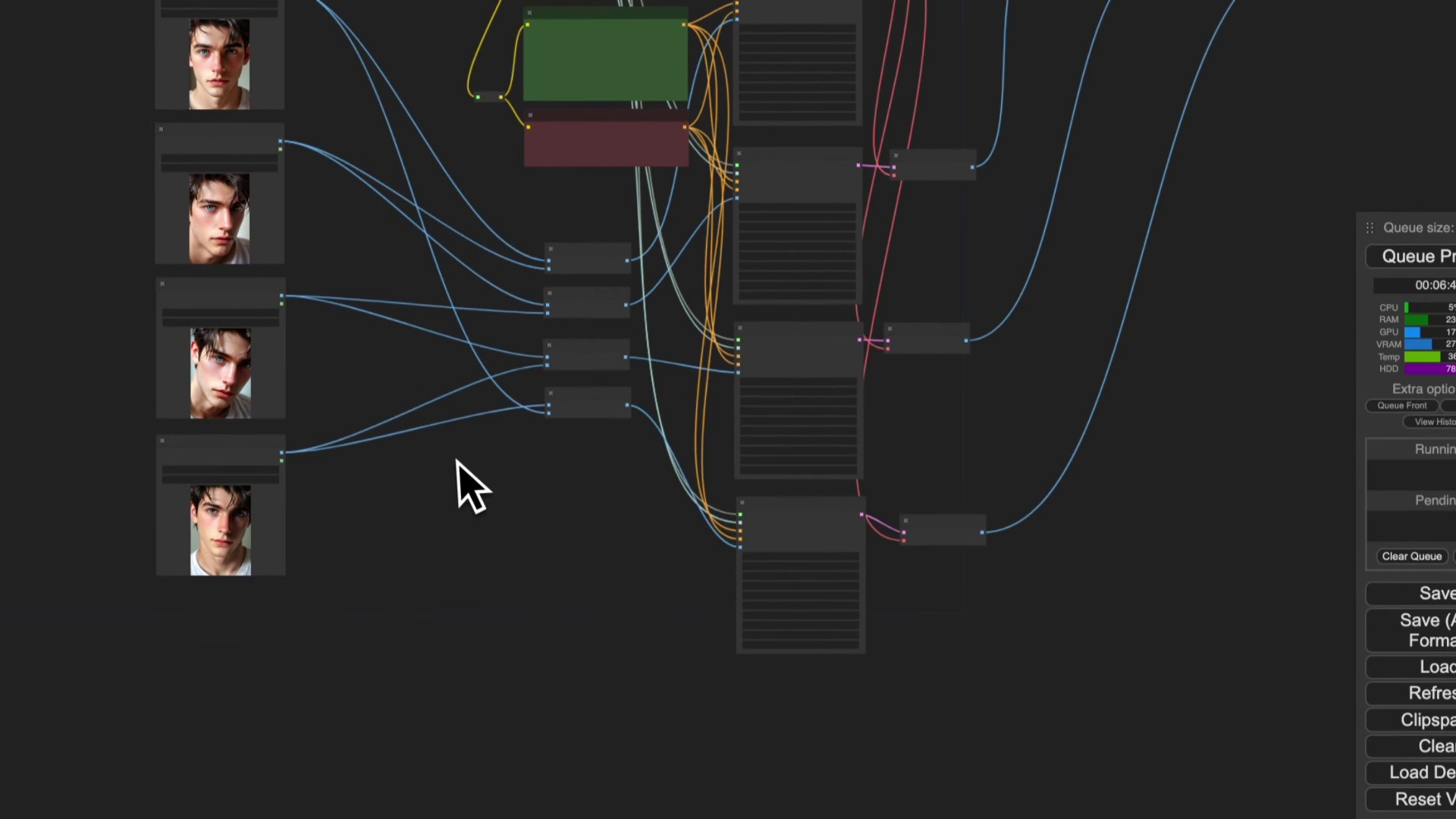
pyautogui.moveTo(933, 488); pyautogui.dragTo(835, 530)
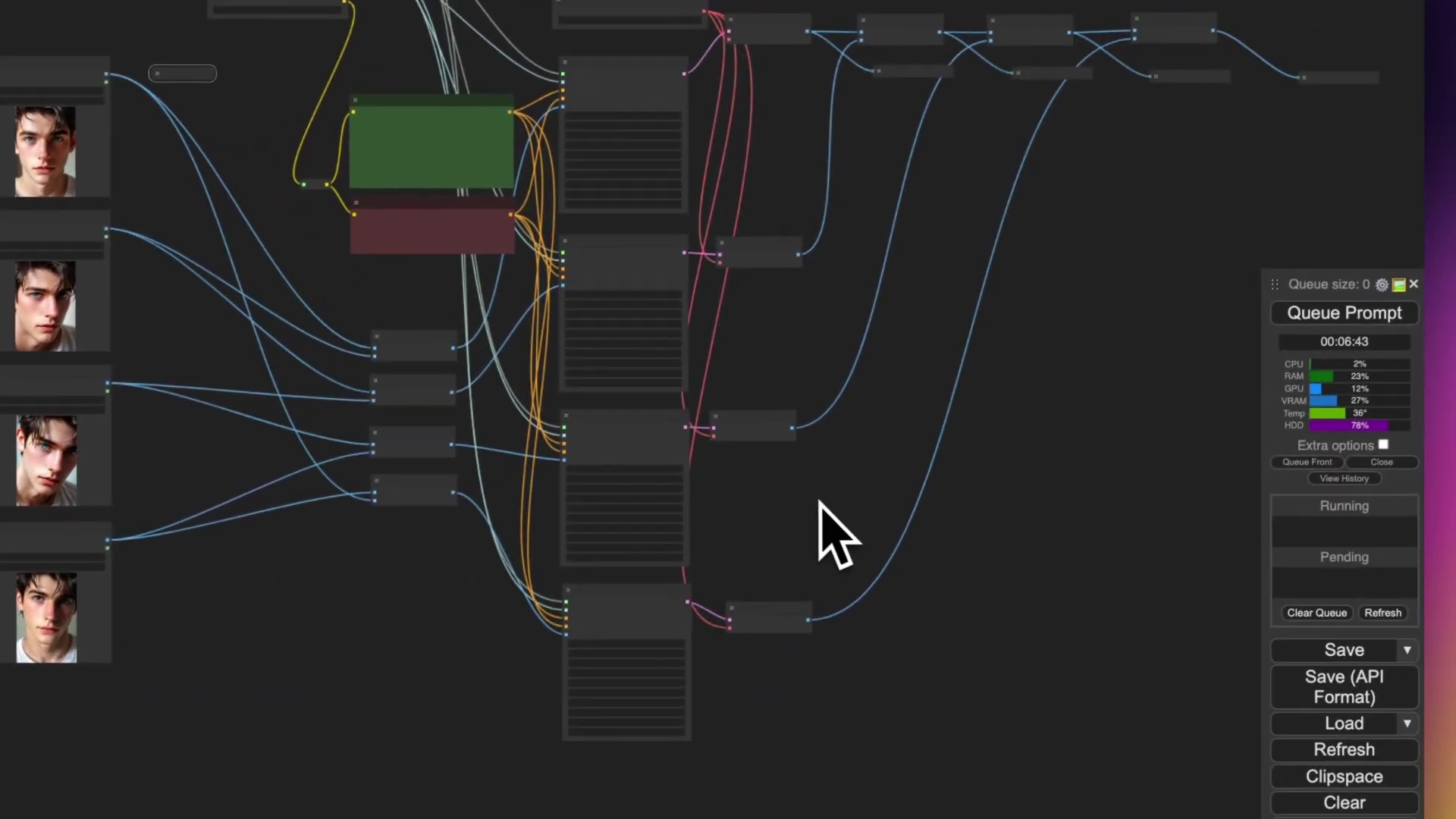
# - Queue the prompt to generate the face animations
pyautogui.click(1411, 373)
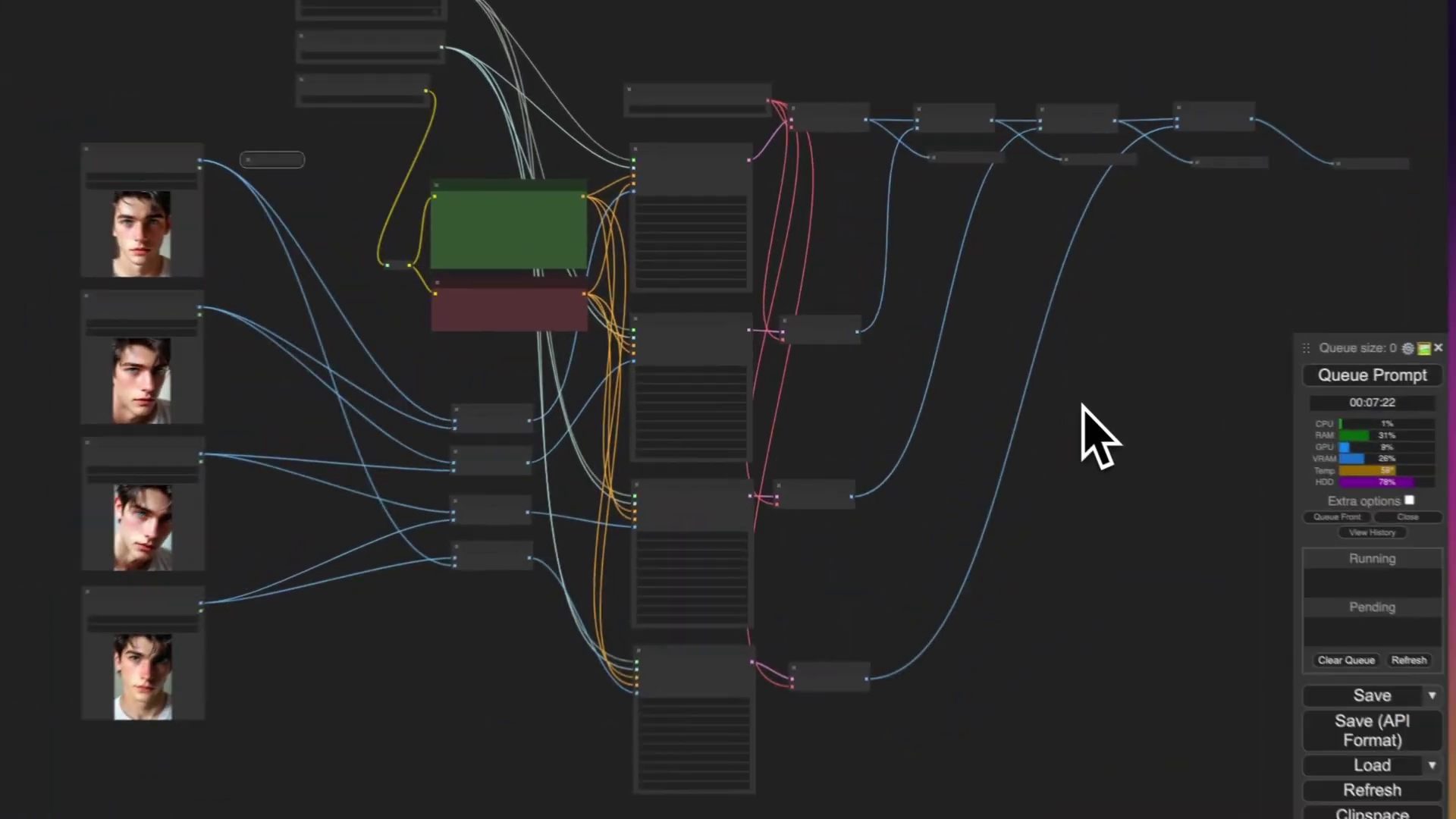
pyautogui.moveTo(1092, 436); pyautogui.dragTo(481, 561)
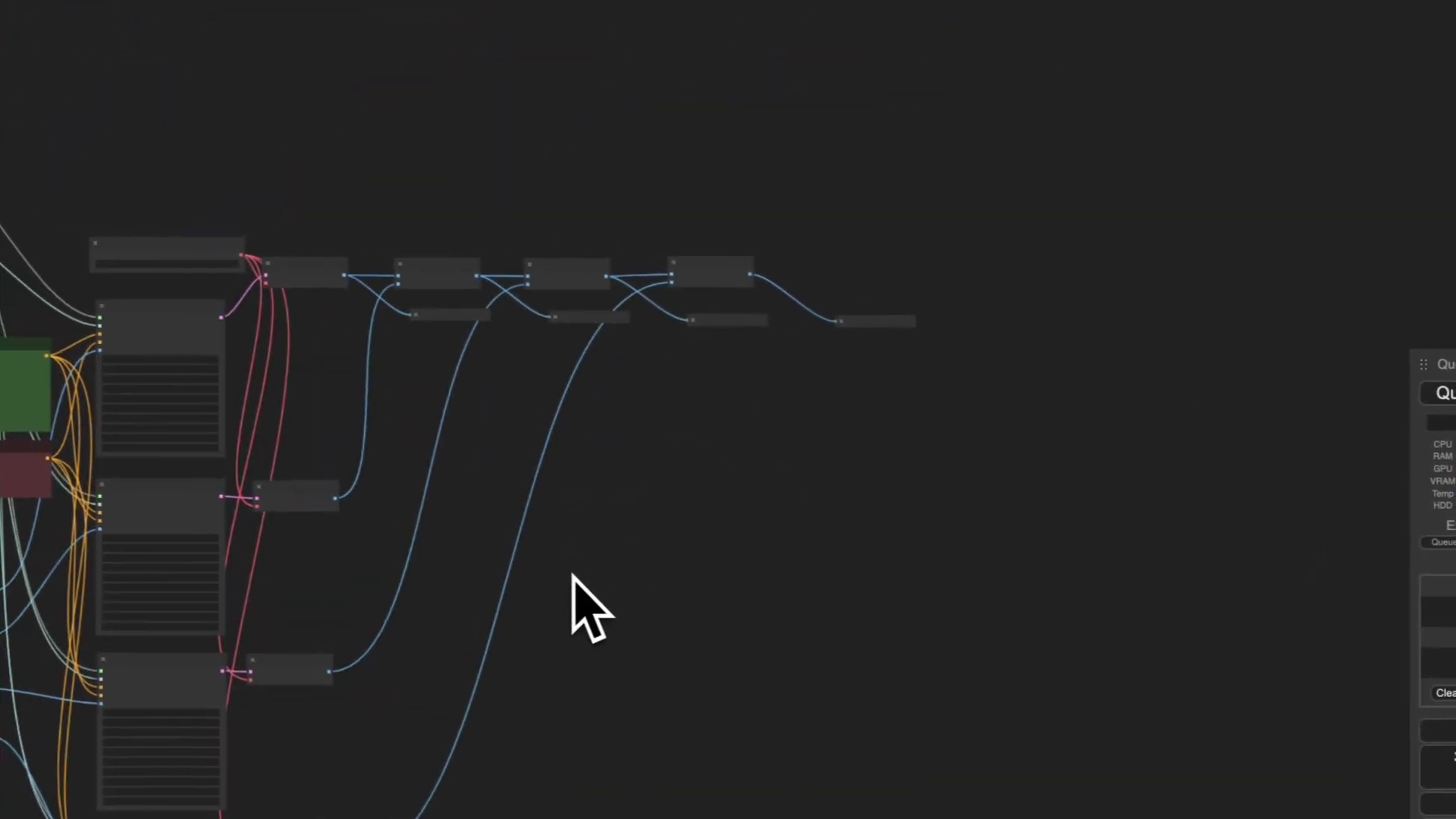
pyautogui.scroll(10, 482, 560)
pyautogui.scroll(-5, 482, 560)
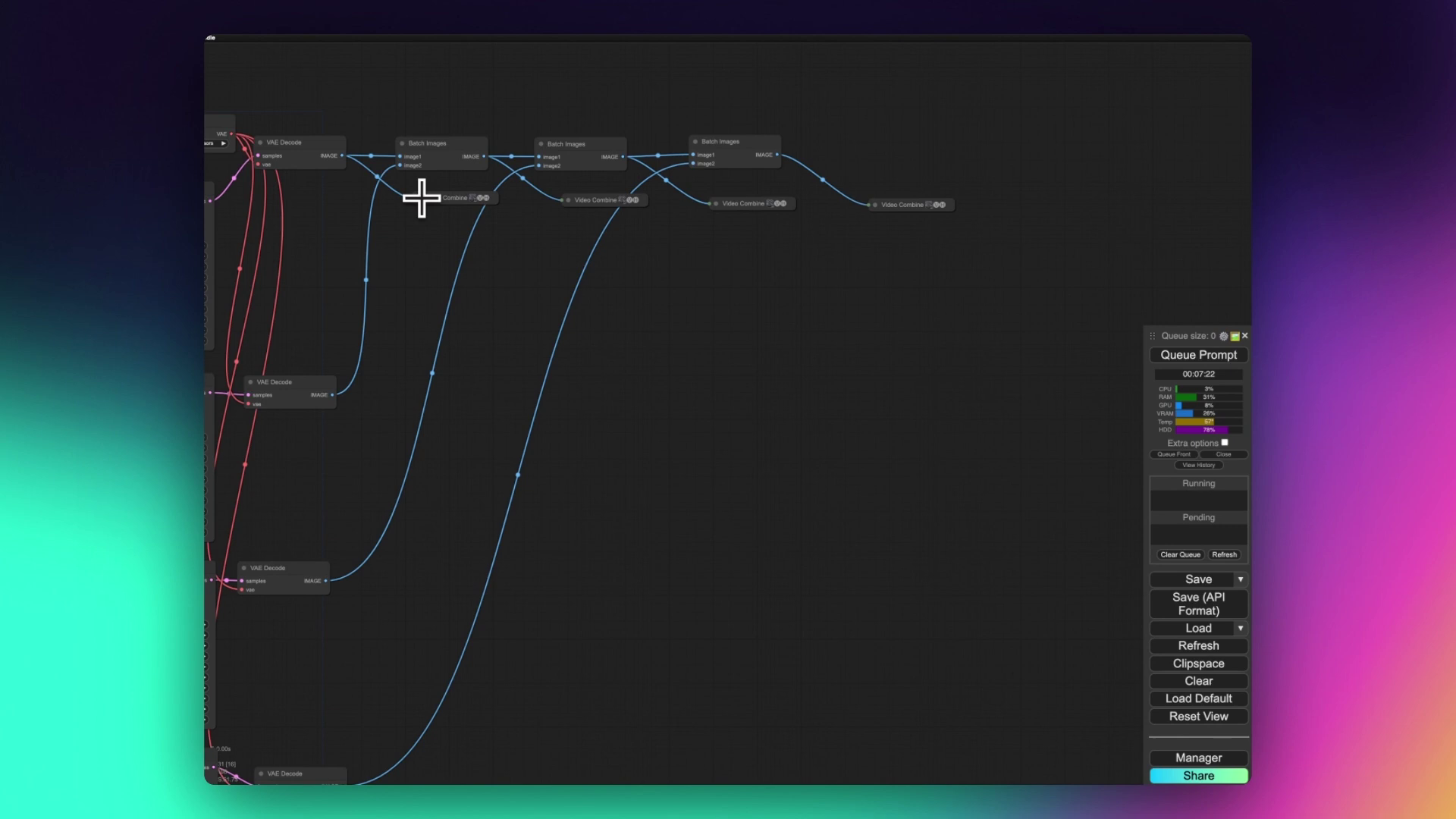
# - Expand all four Video Combine nodes and sync their animated previews
pyautogui.rightClick(421, 198)
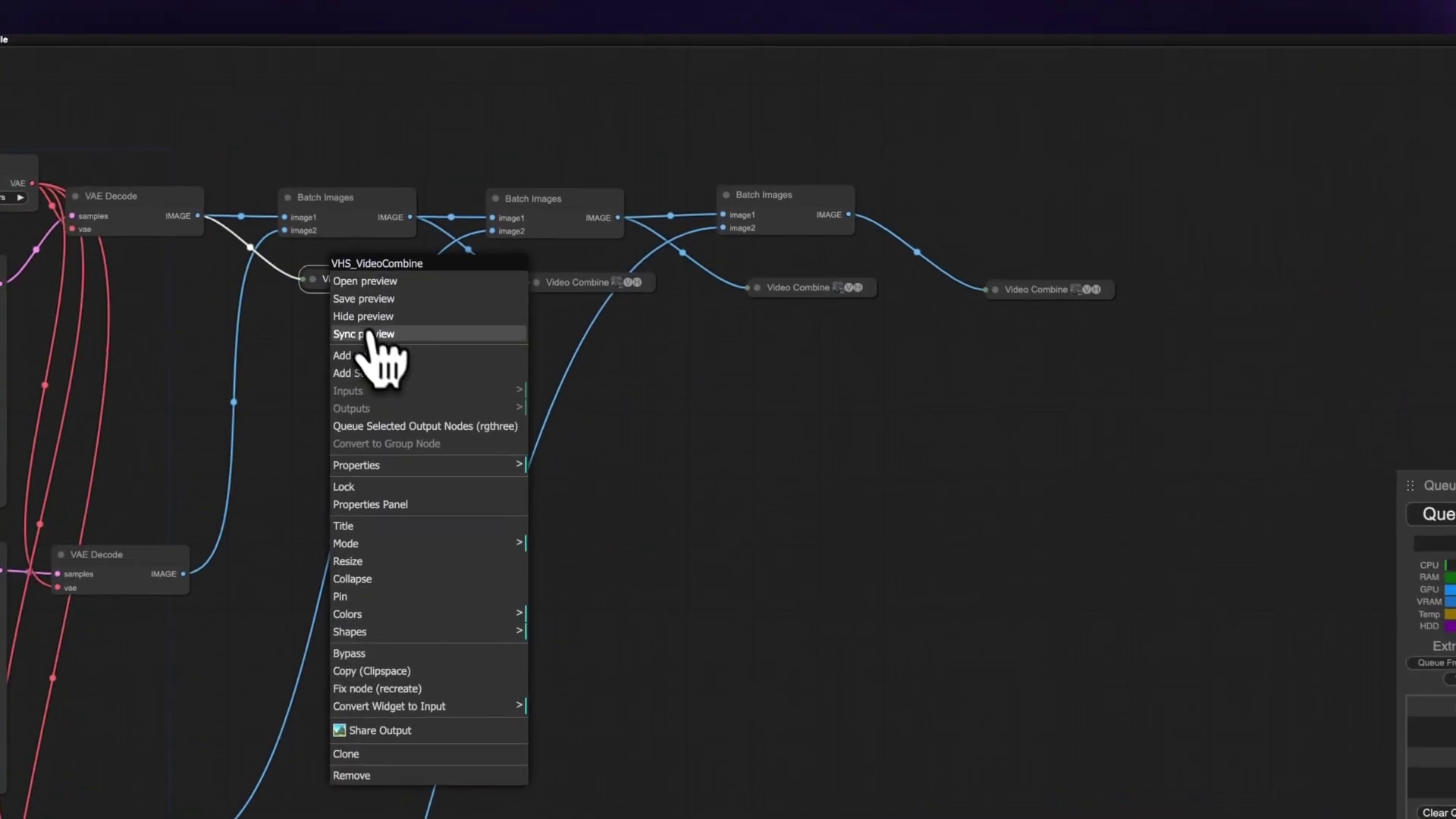
pyautogui.click(377, 337)
pyautogui.click(316, 280)
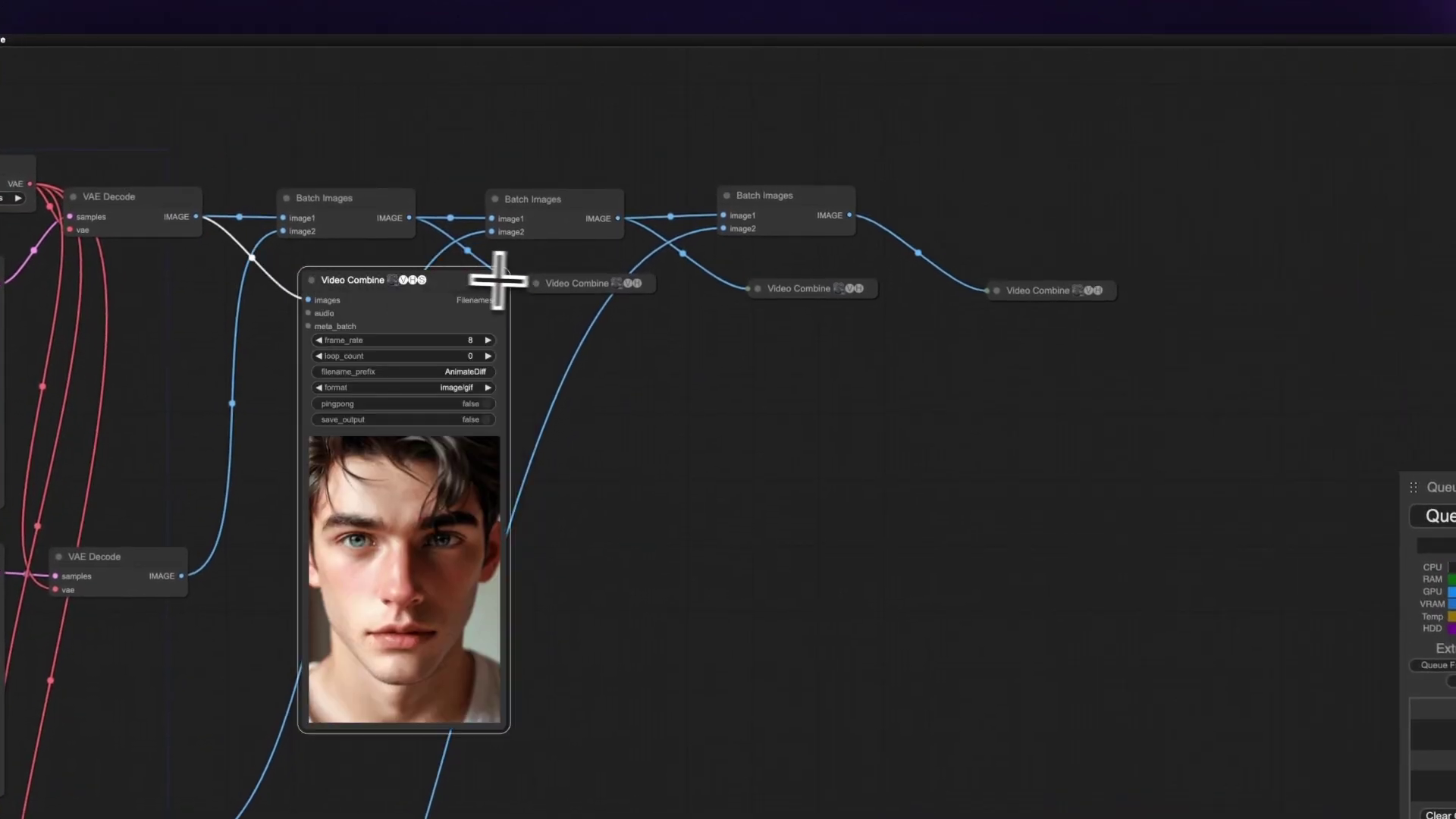
pyautogui.click(537, 283)
pyautogui.click(759, 288)
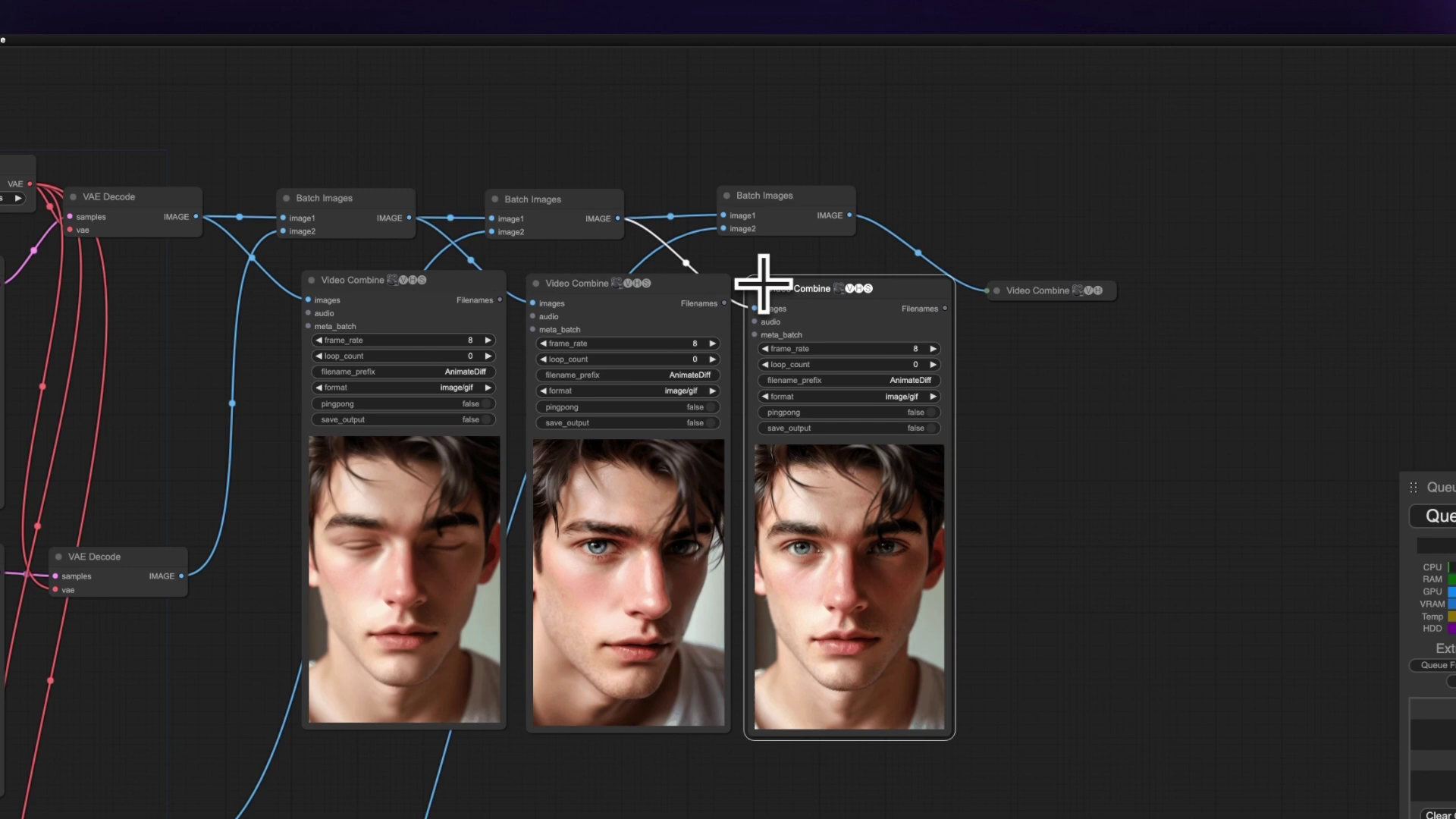
pyautogui.click(996, 290)
pyautogui.rightClick(1056, 480)
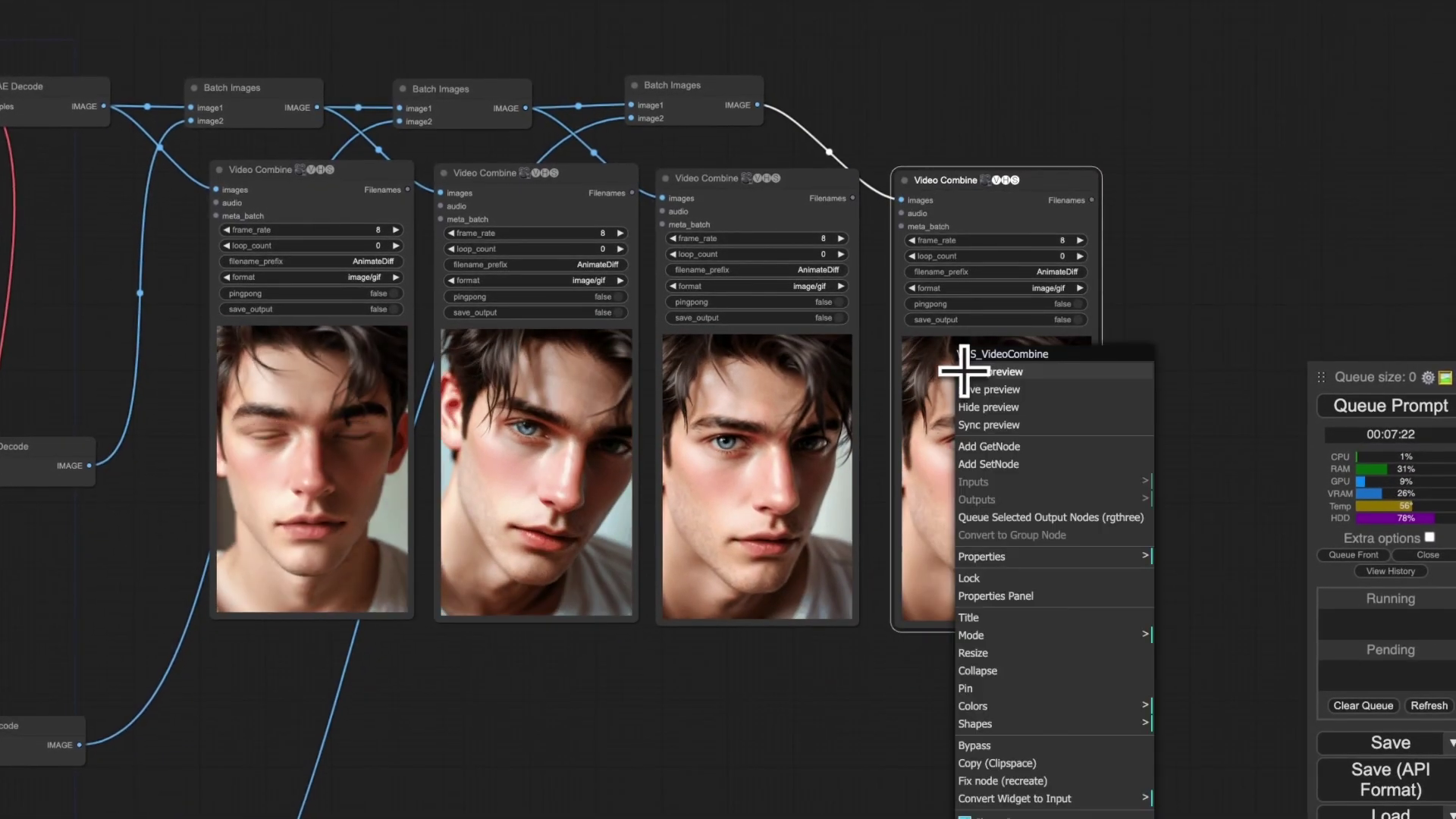
pyautogui.click(1000, 425)
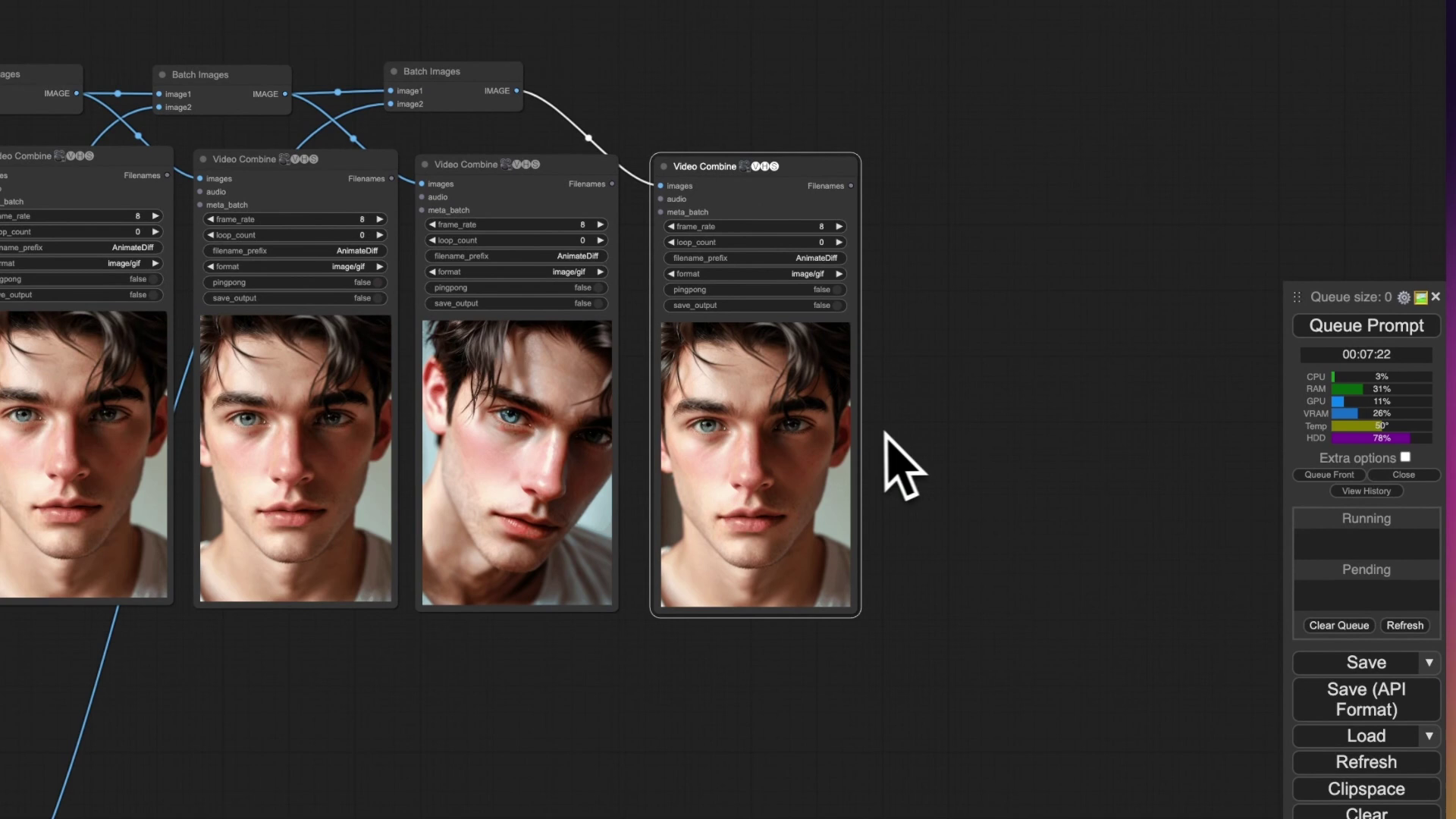
pyautogui.scroll(12, 806, 481)
pyautogui.scroll(-5, 806, 481)
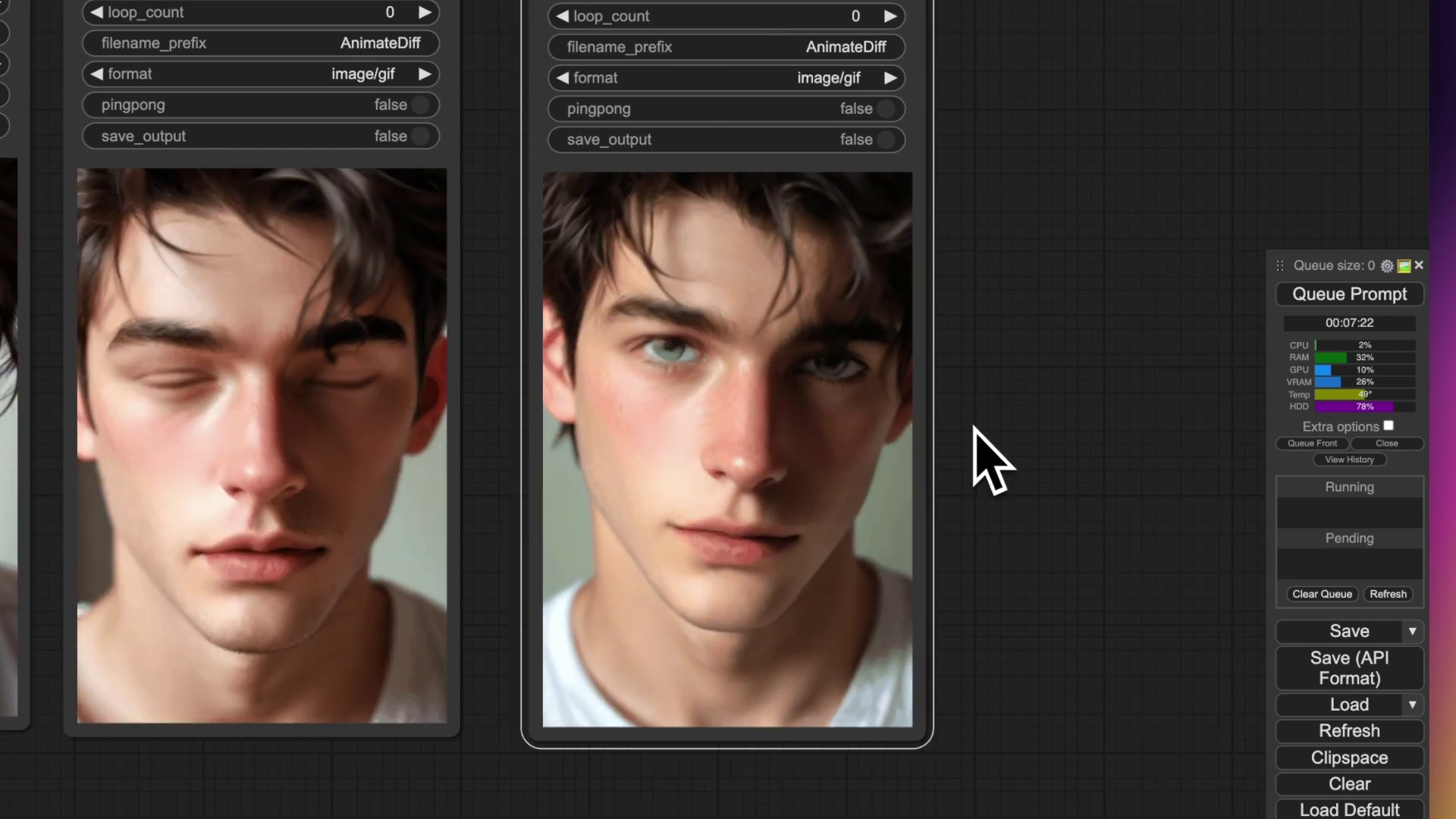
pyautogui.scroll(-5, 986, 462)
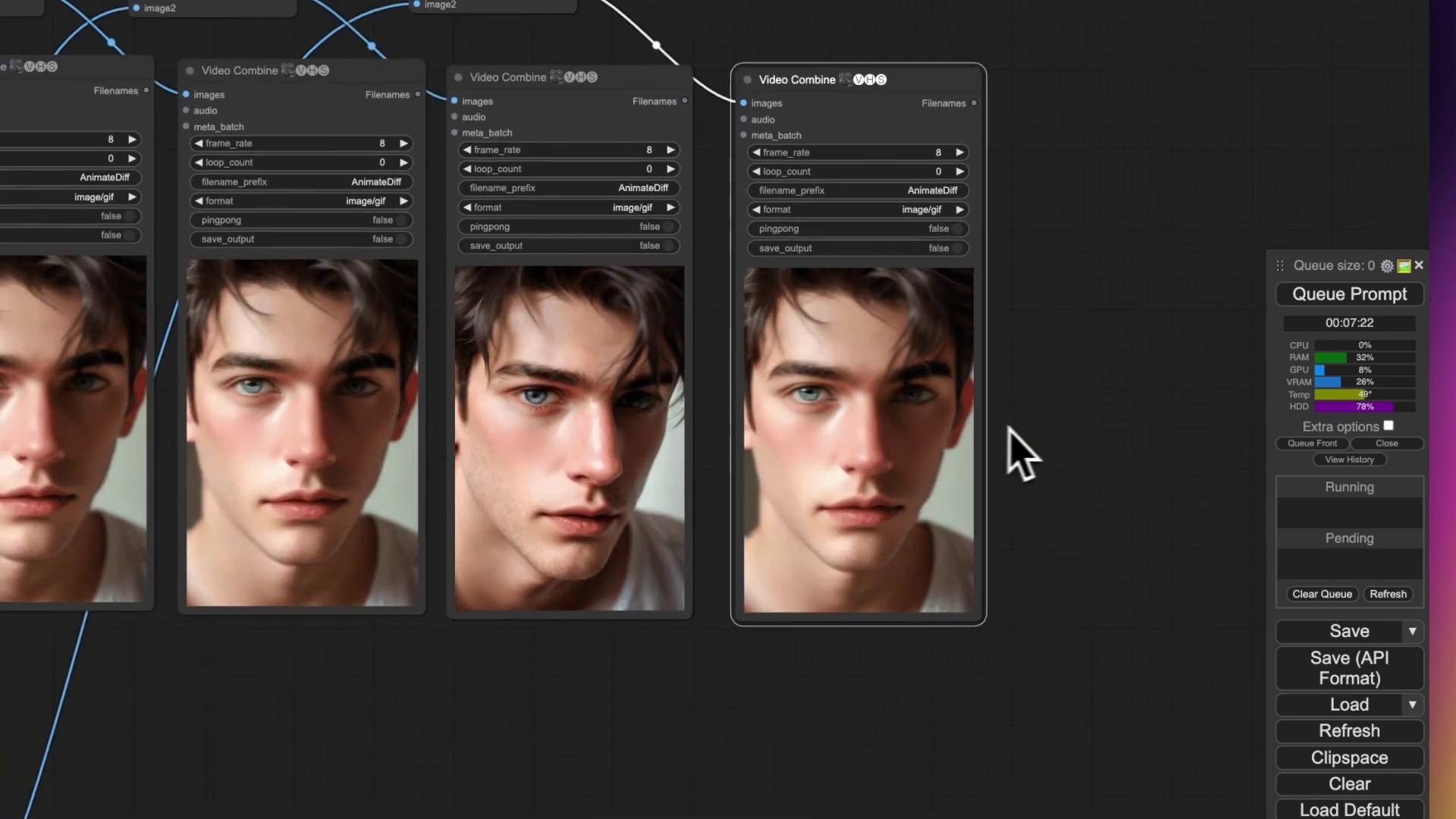